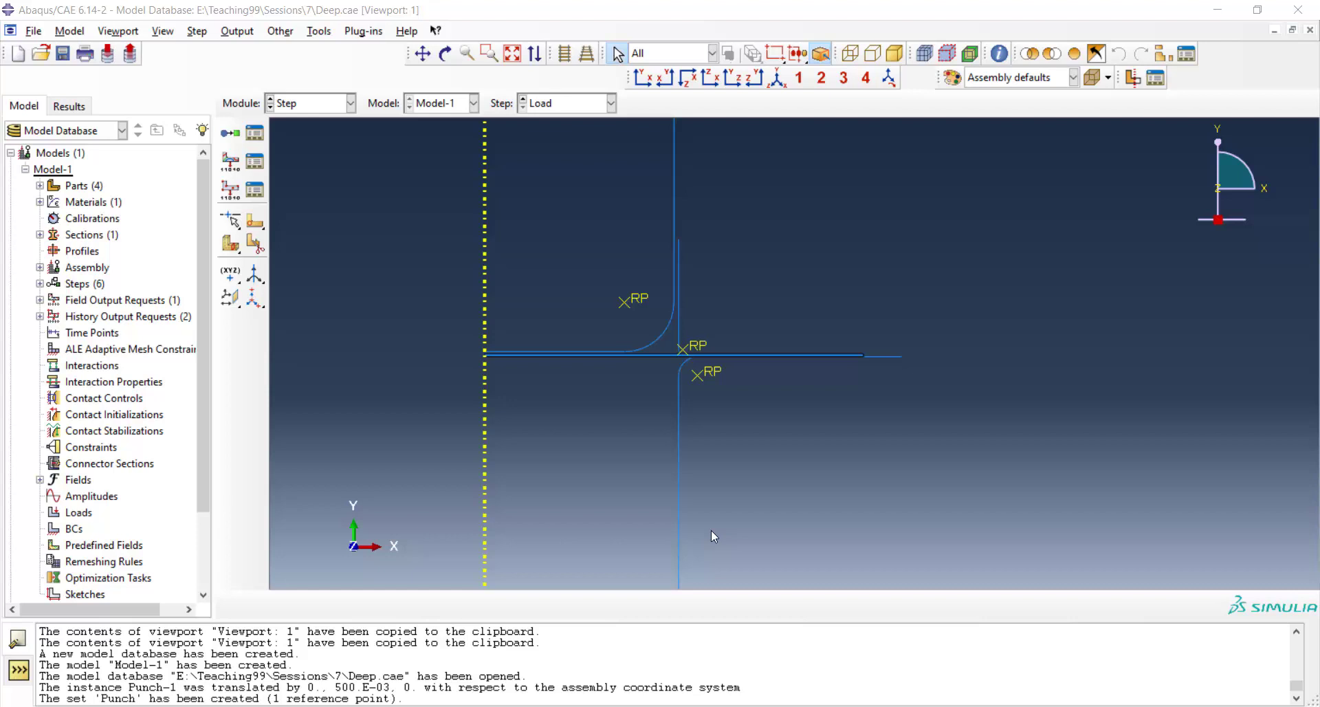
Step: In the Interaction module, create a contact interaction property named Frictionless with frictionless tangential behavior
click(320, 106)
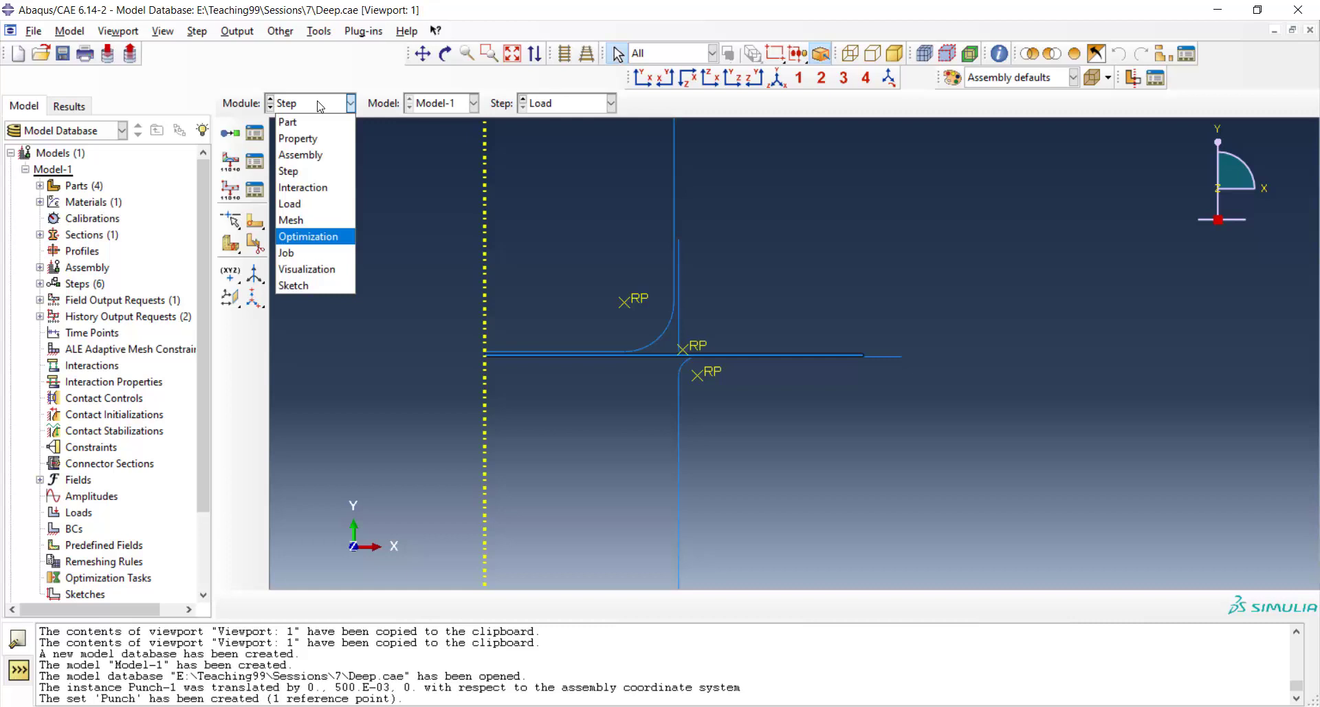
click(322, 187)
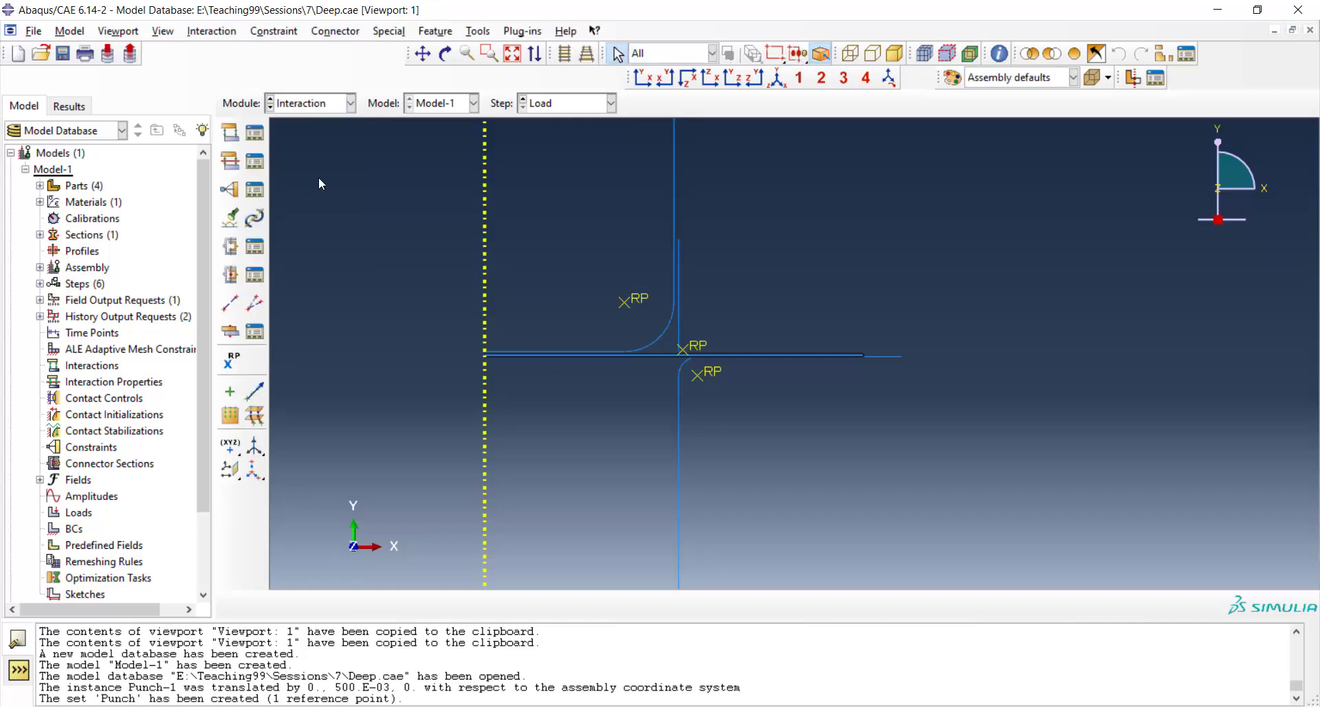
click(232, 162)
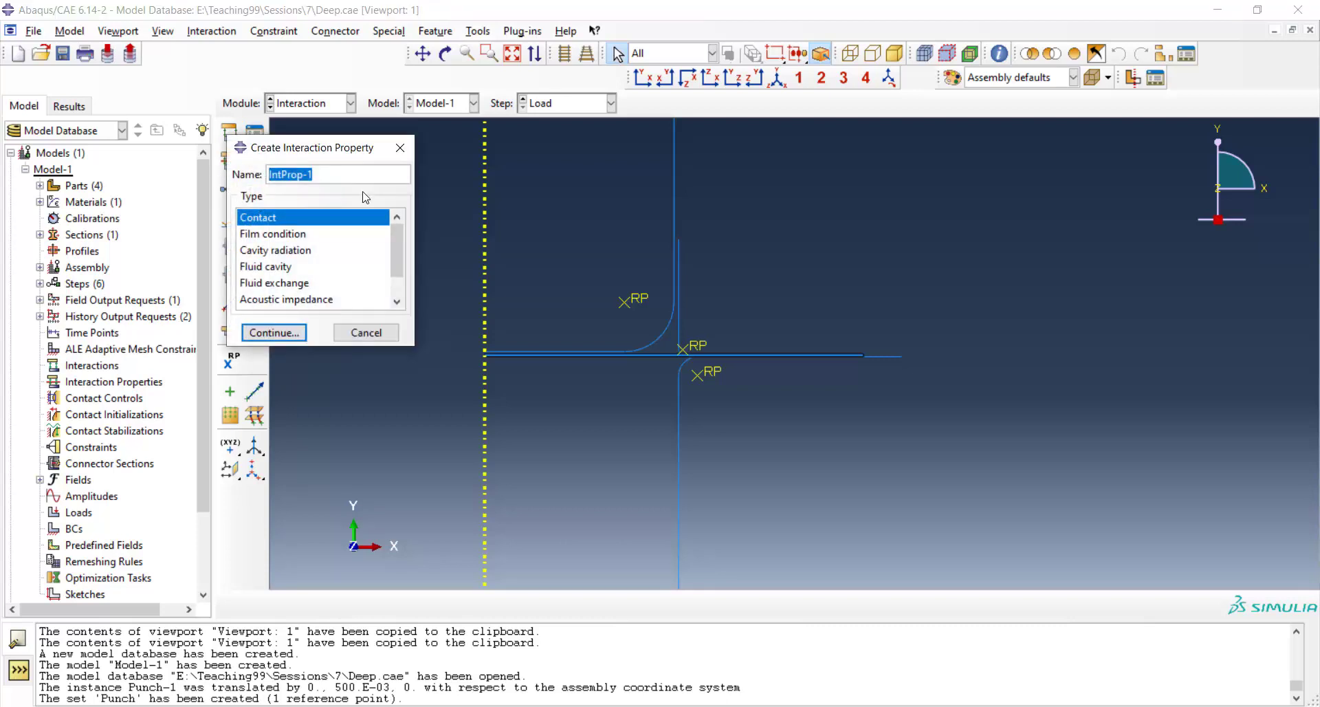
text(Frictionless)
click(277, 330)
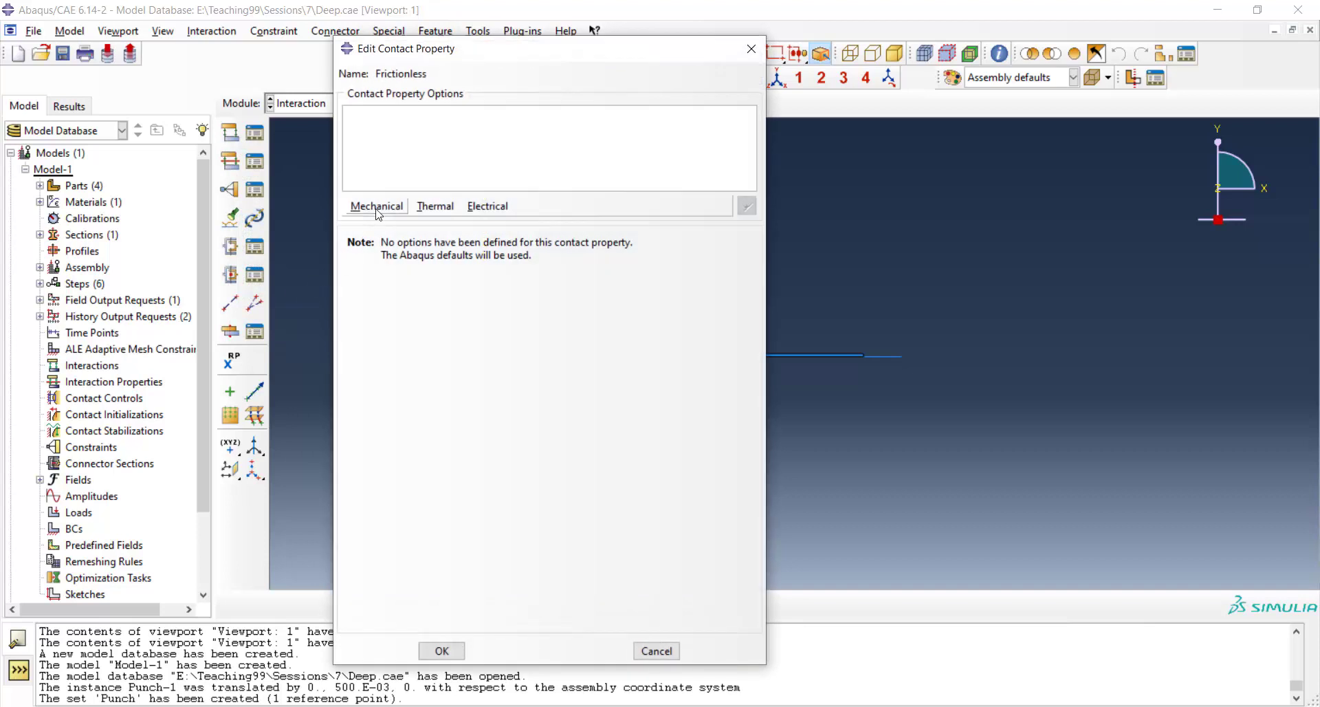
click(390, 209)
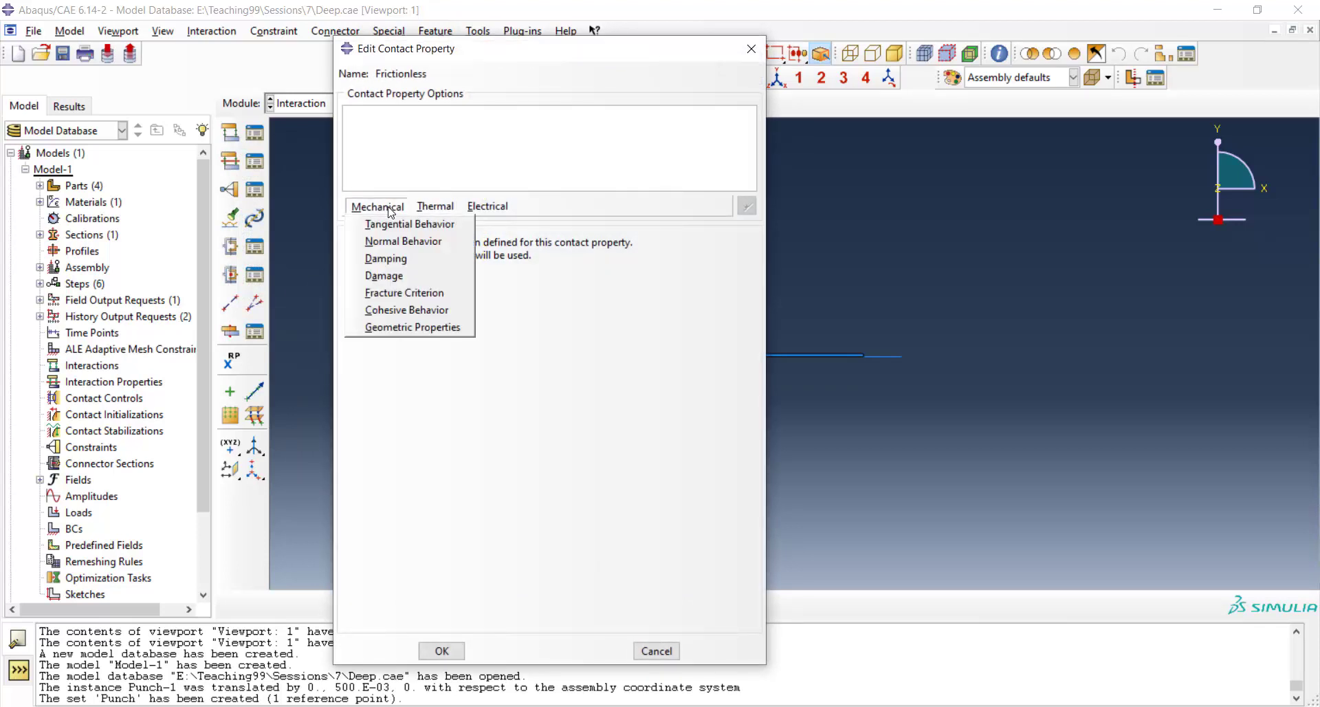
click(435, 226)
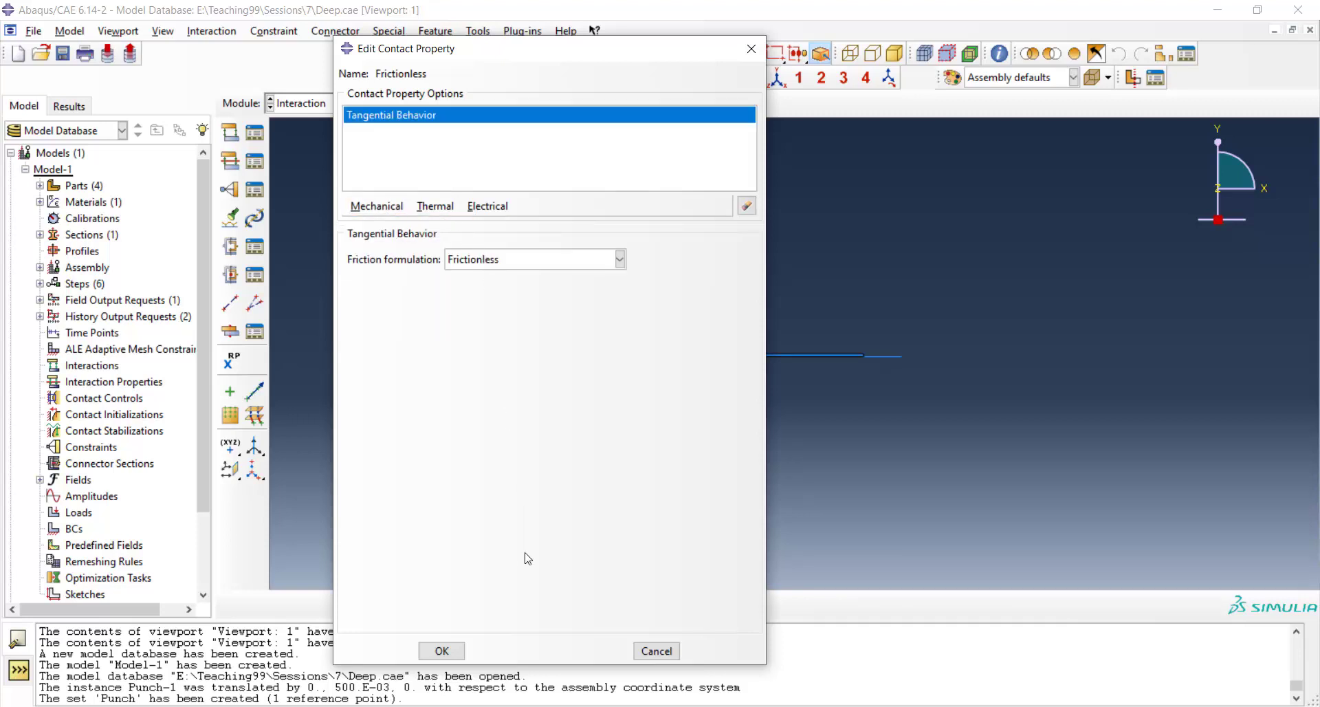
click(442, 650)
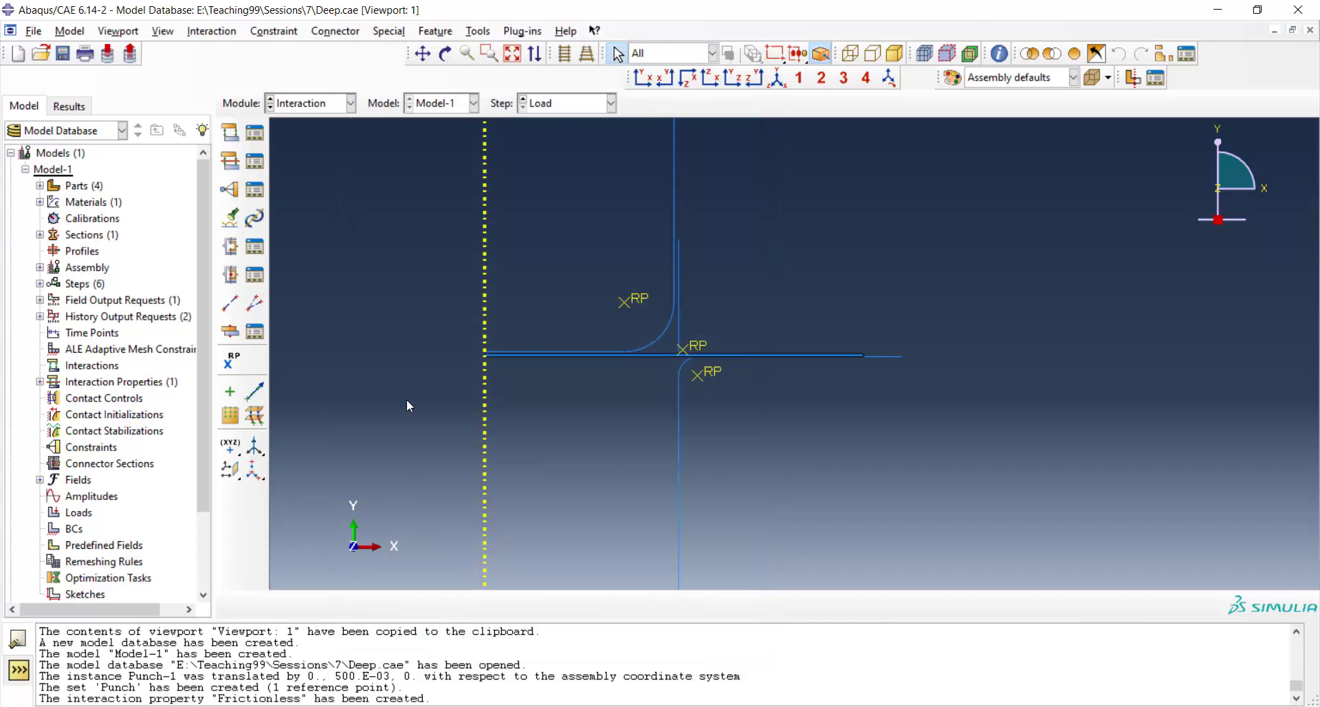
Step: Create a contact interaction property named PunchBlank with penalty tangential behavior and a friction coefficient of 0.1
click(231, 160)
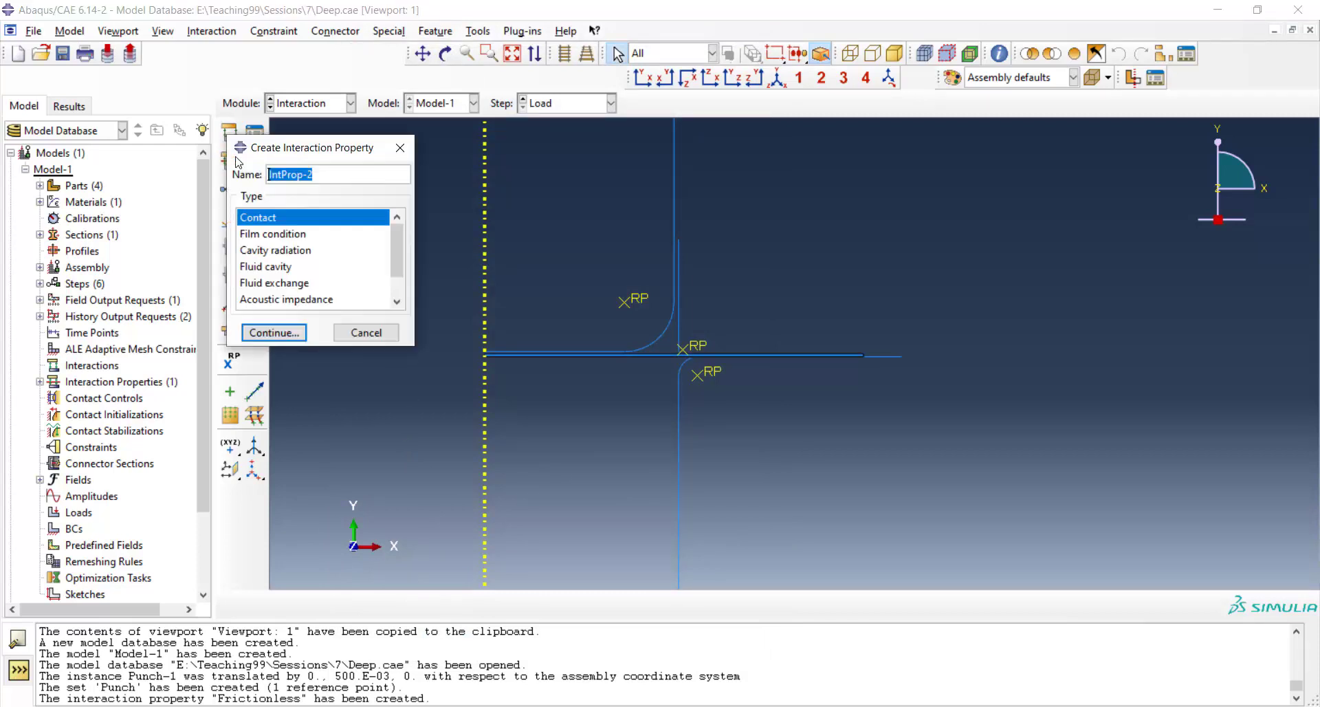
text(PunchBlank)
click(280, 333)
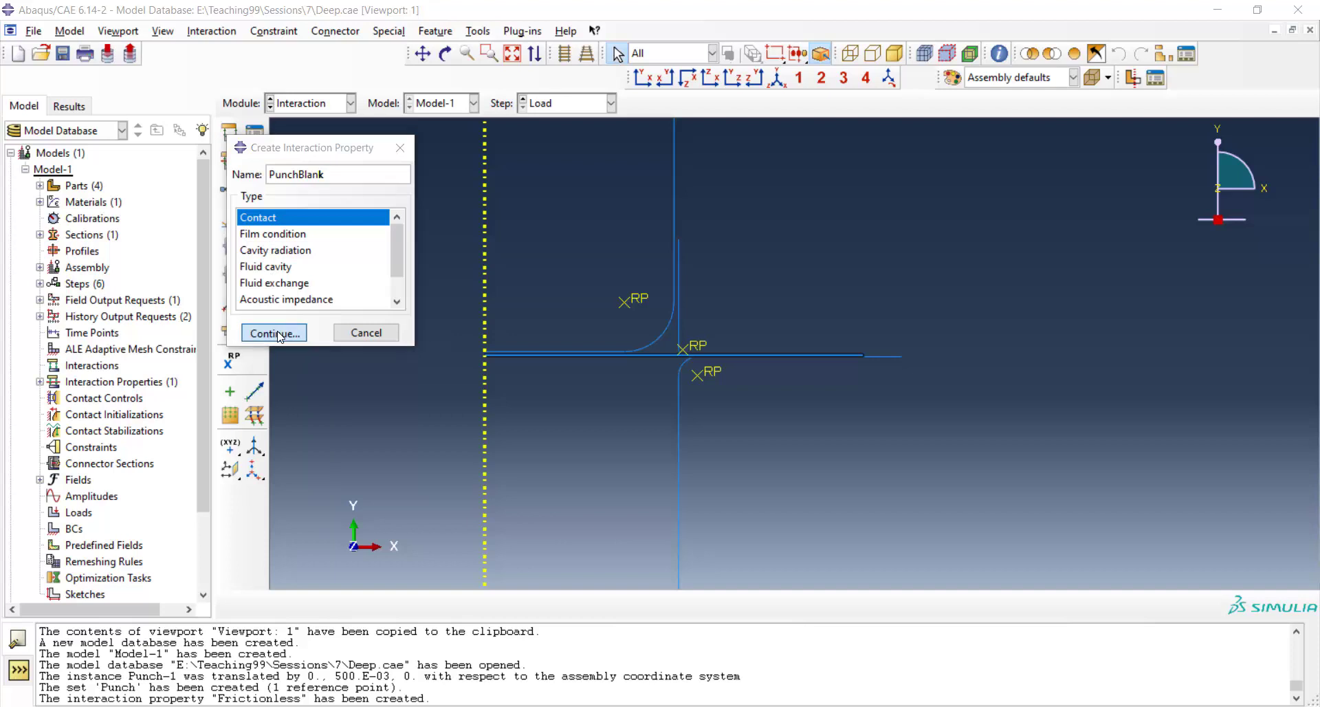
click(376, 206)
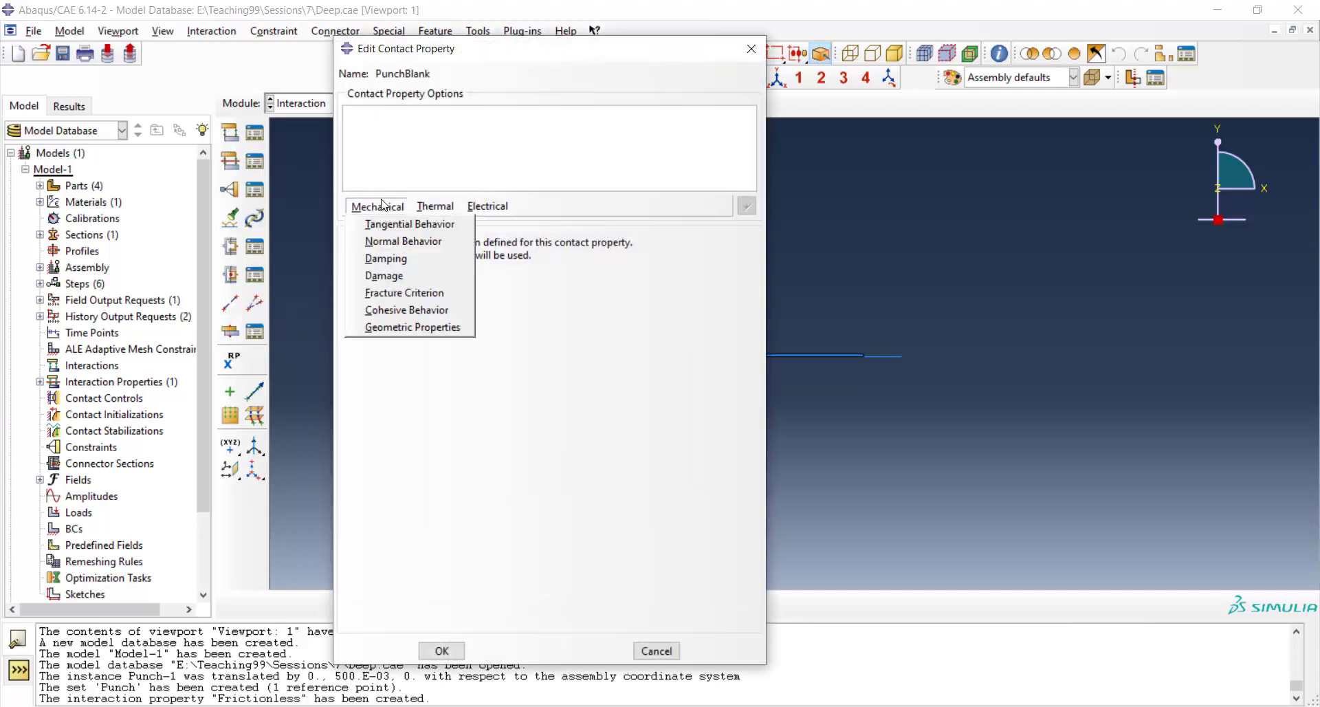
click(390, 227)
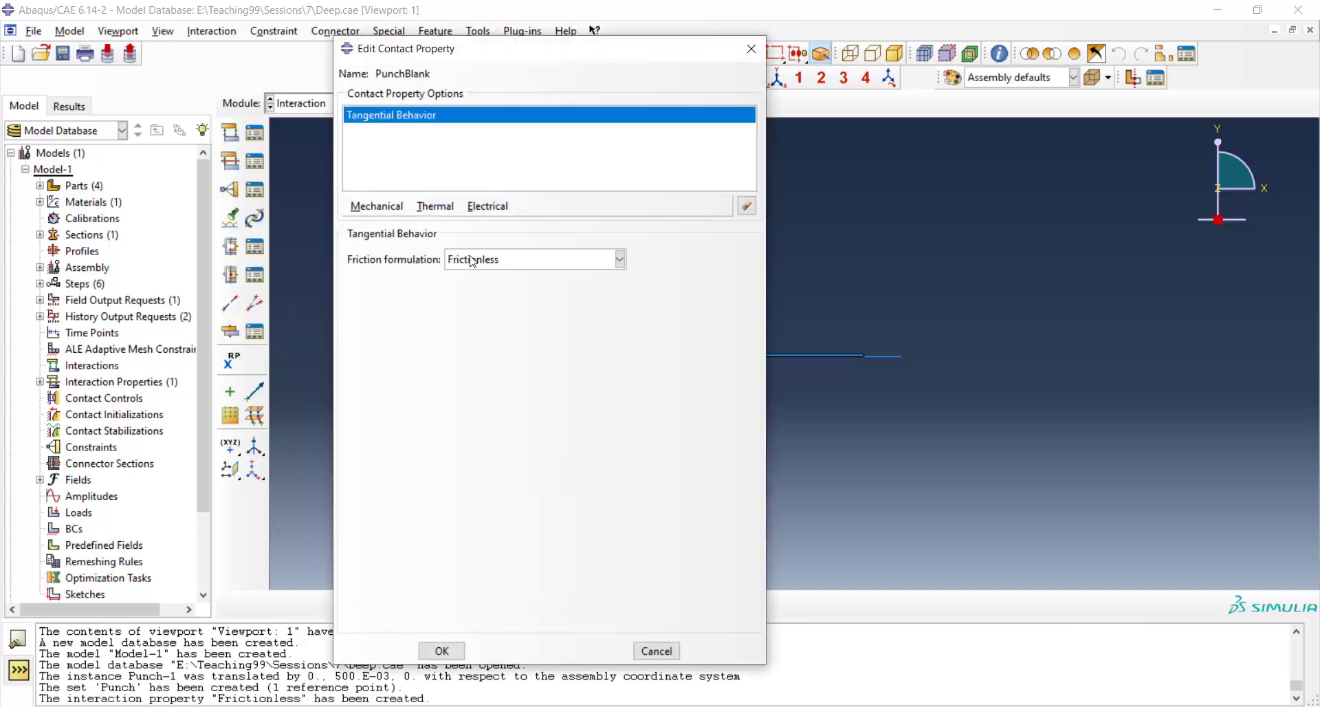
click(485, 260)
click(497, 295)
click(386, 440)
text(0.1)
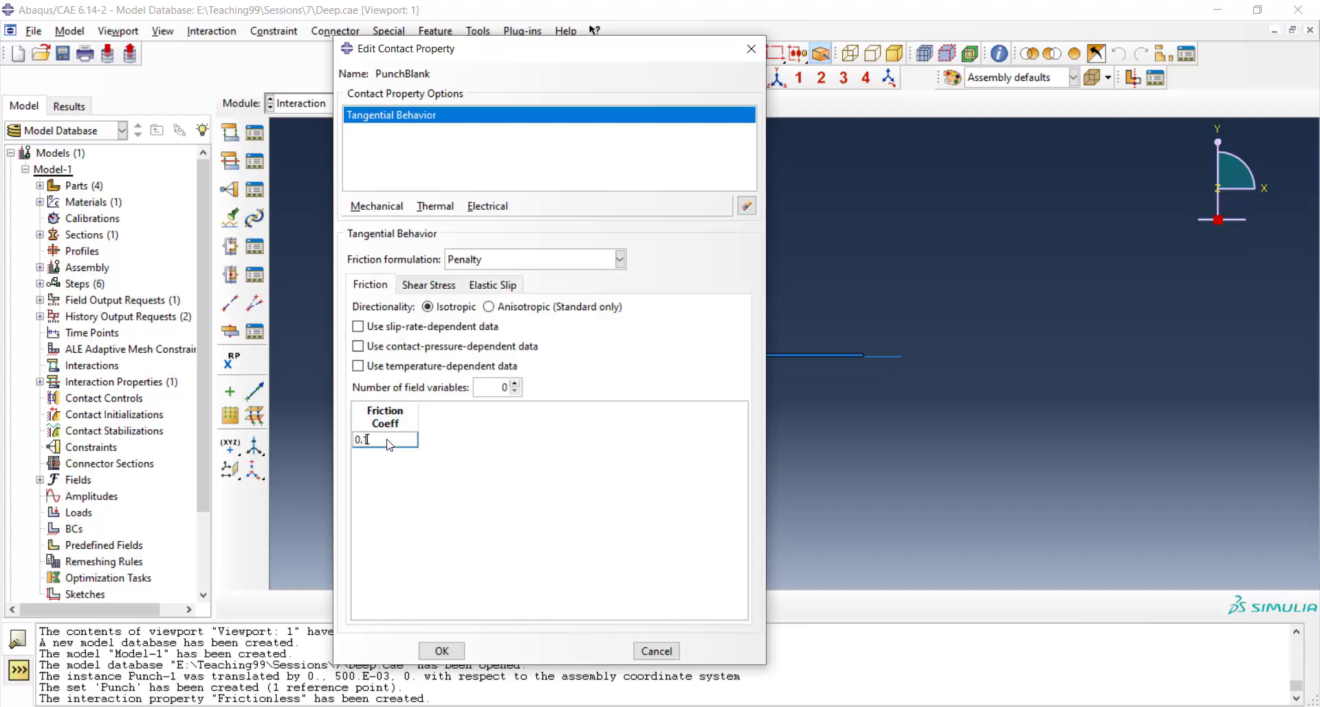
click(442, 650)
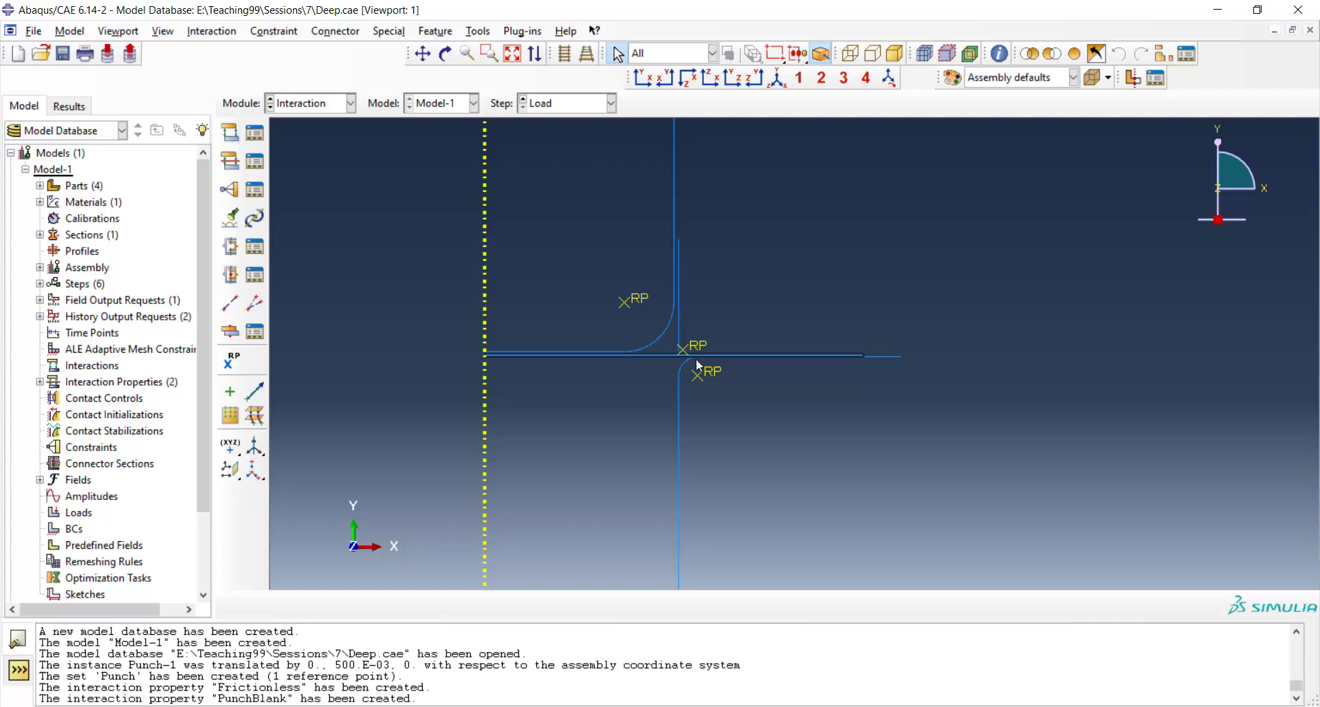
Step: Create a surface named BlankTop from the upper edge of the blank
scroll(667, 364, up, 3)
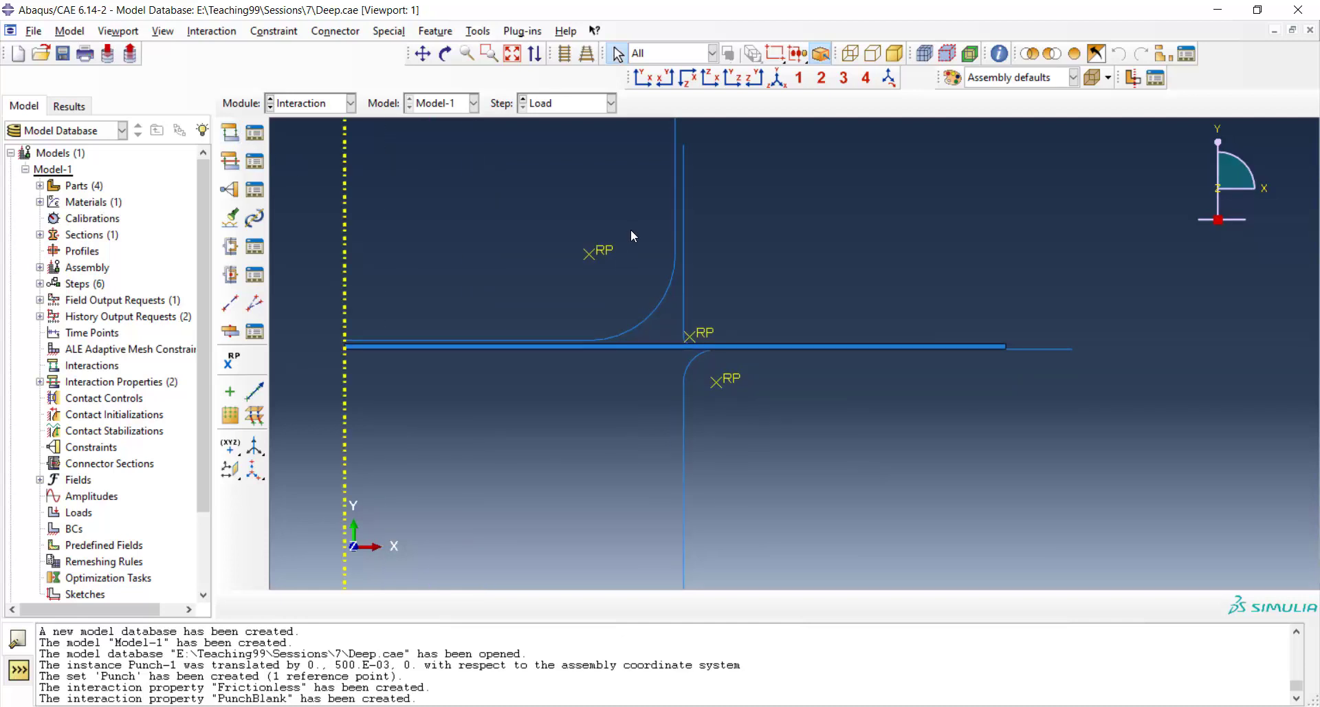
click(480, 31)
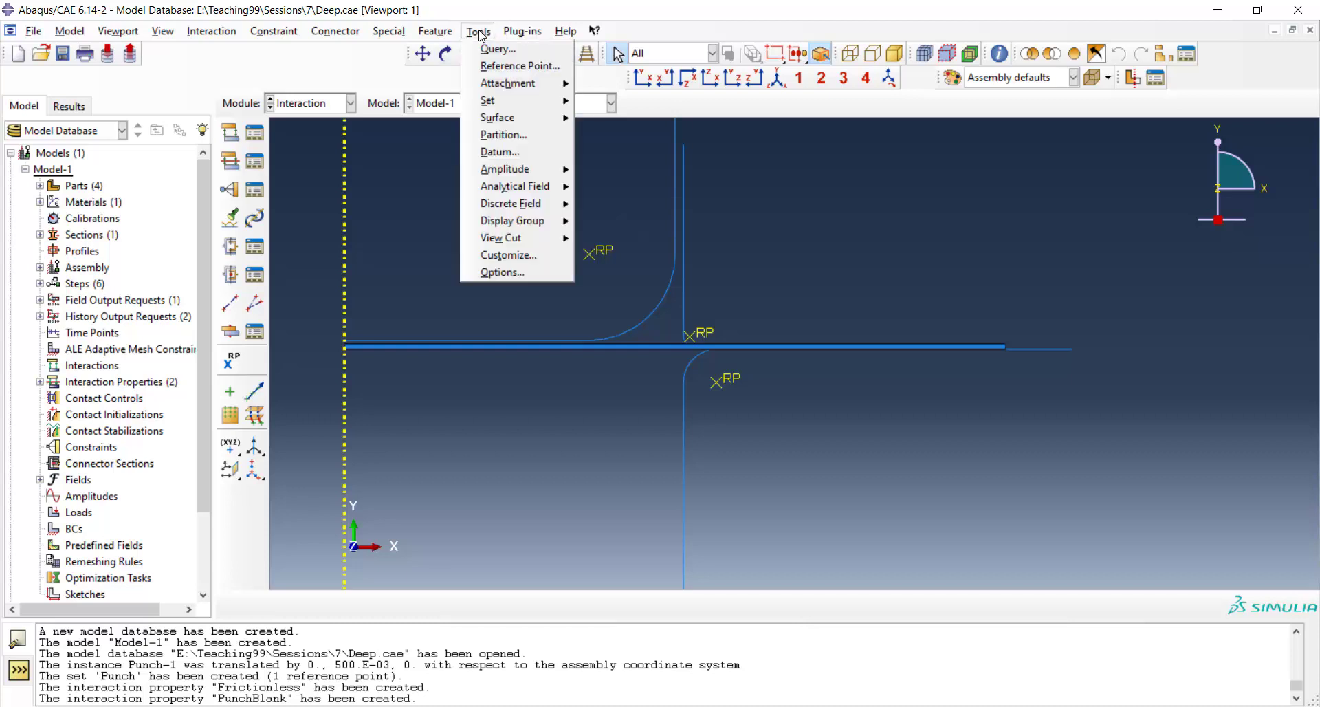
mouse_move(514, 126)
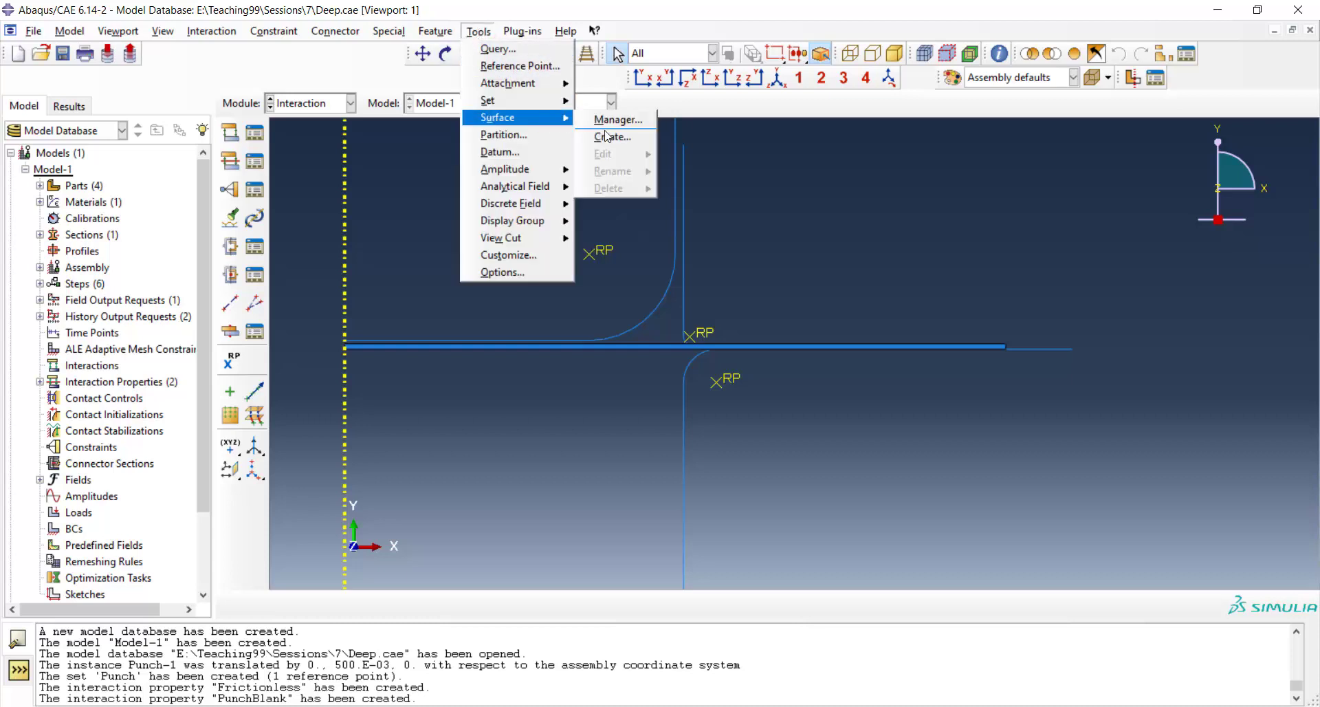
click(607, 131)
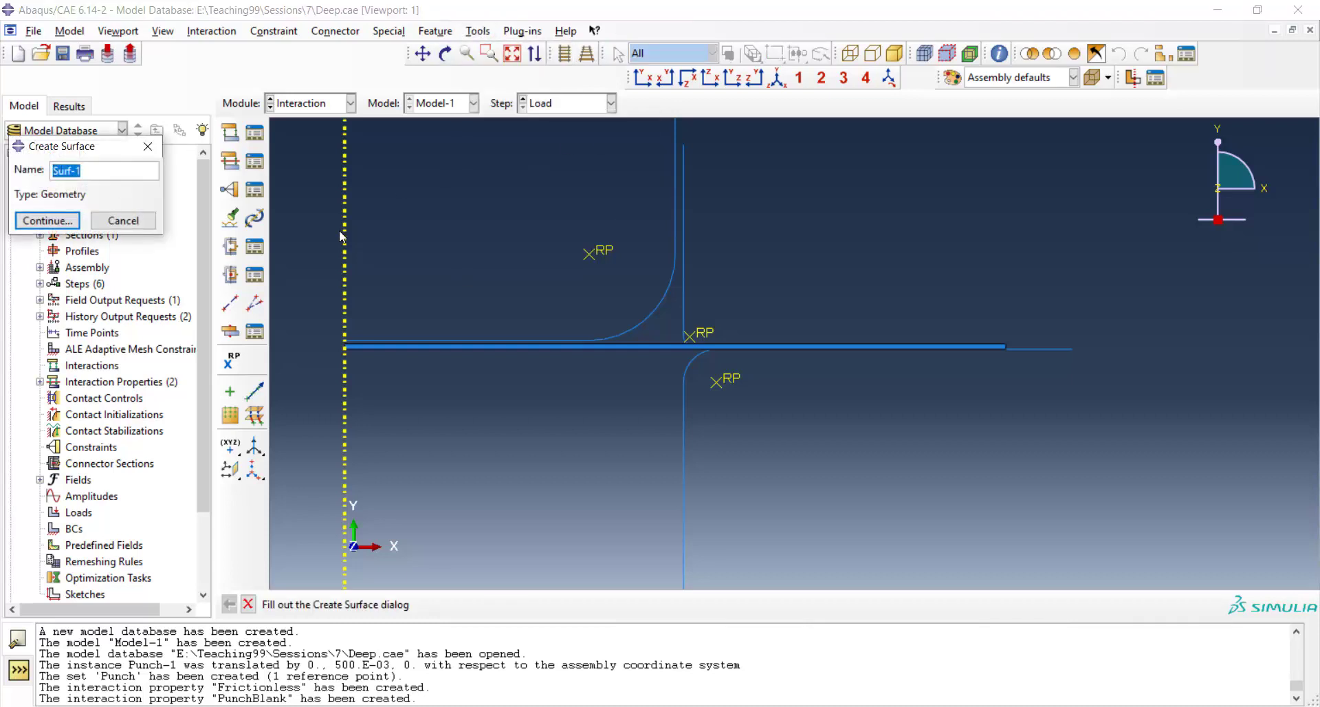
text(BlankTop)
click(47, 220)
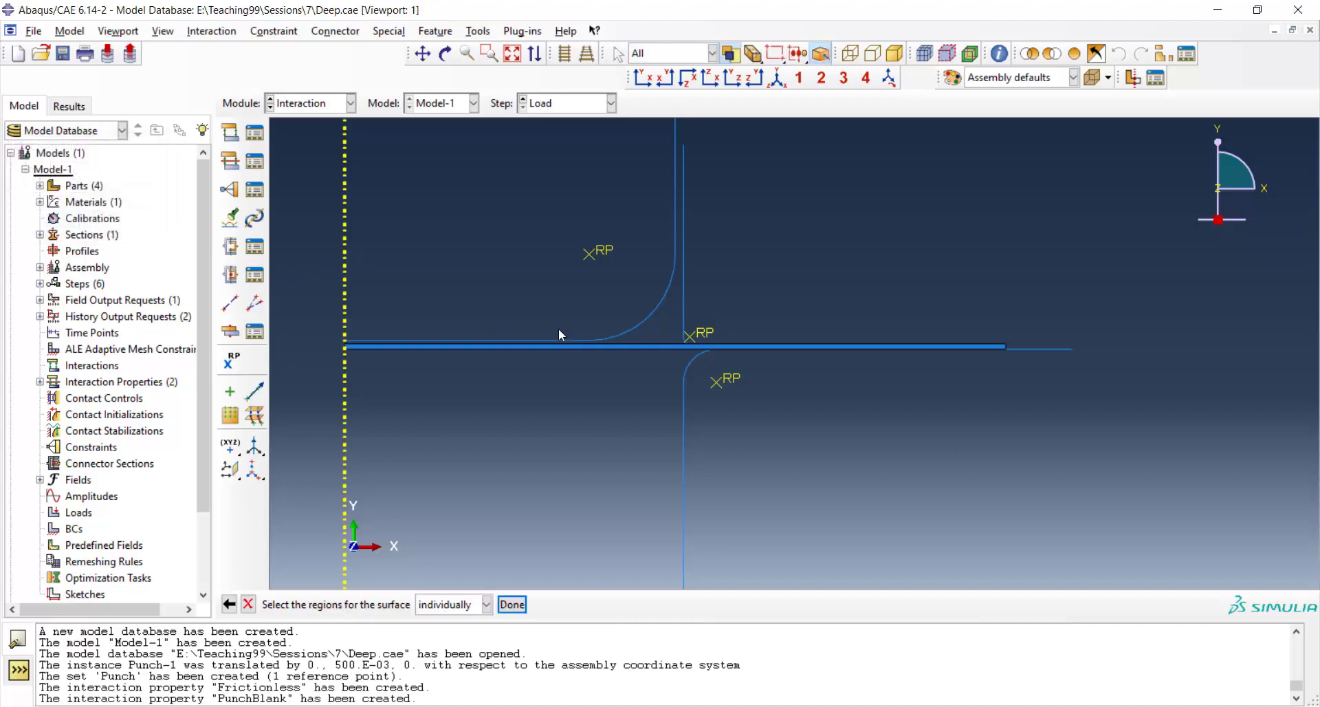
click(653, 344)
click(512, 604)
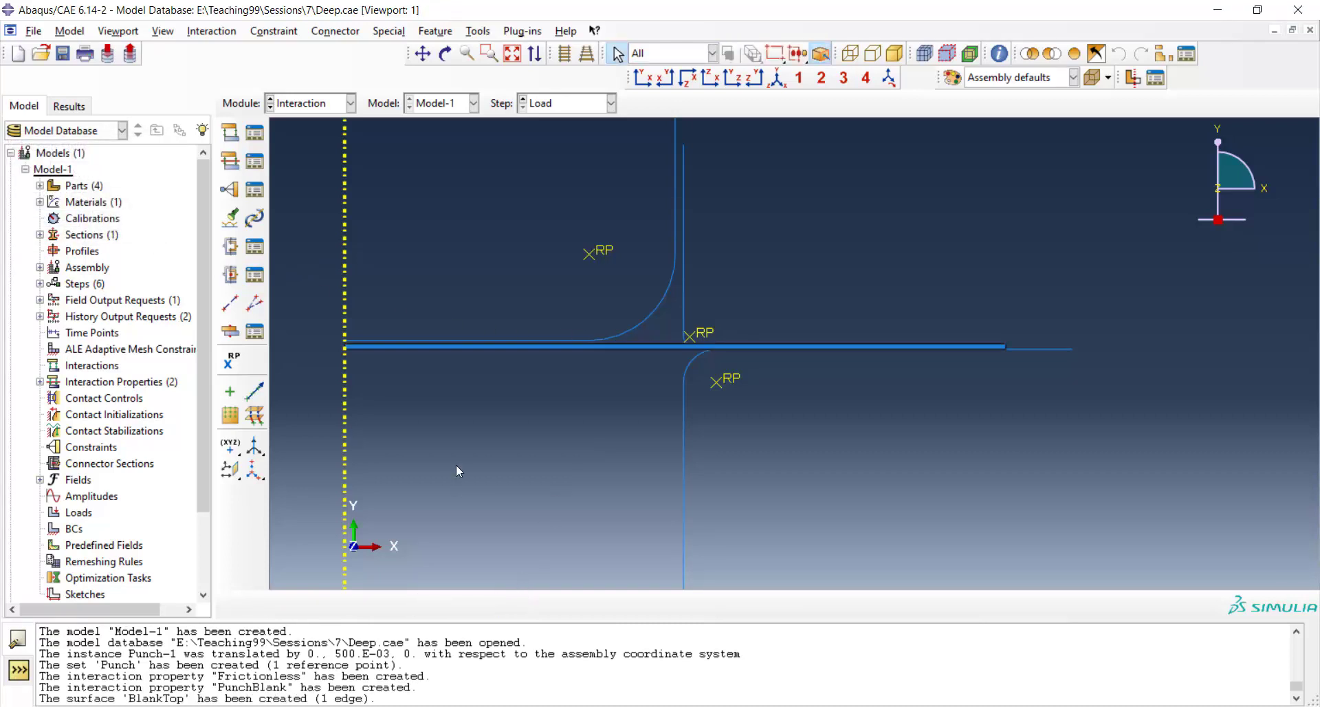
Step: Create a surface named BlankBottom from the lower edge of the blank
click(482, 31)
mouse_move(528, 113)
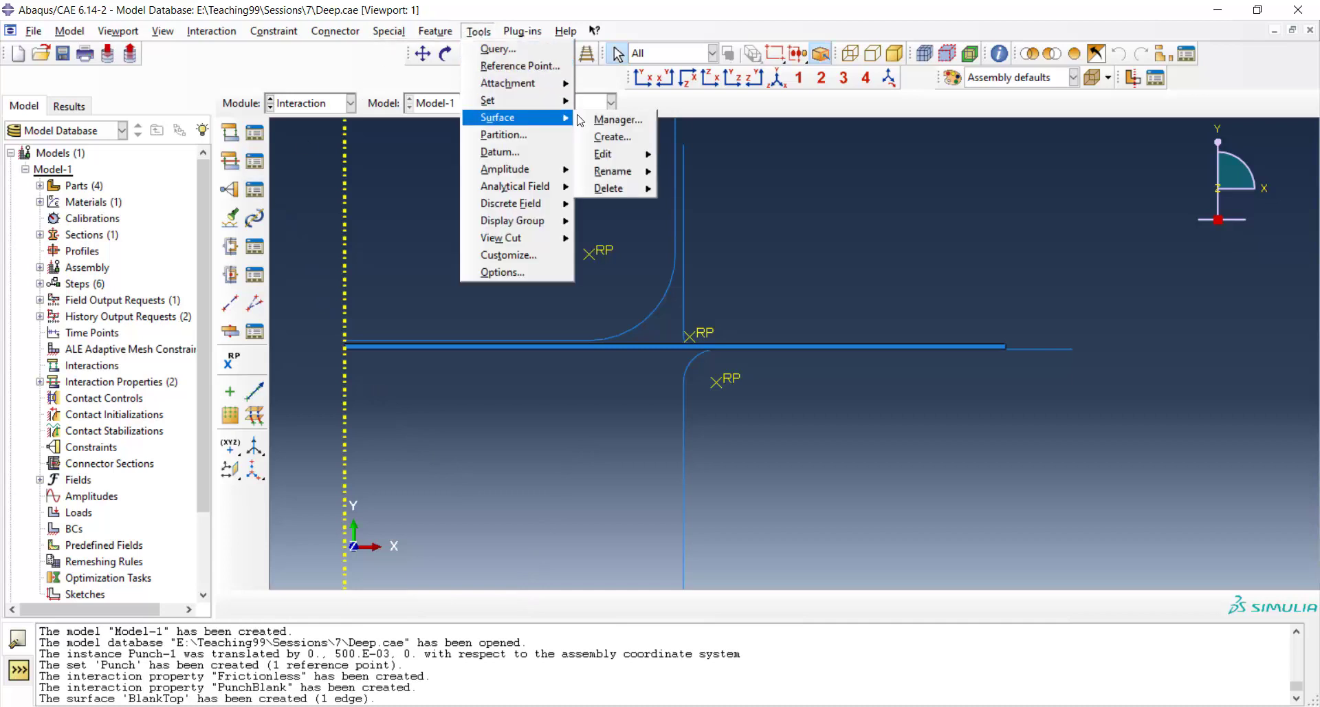
click(605, 137)
text(B)
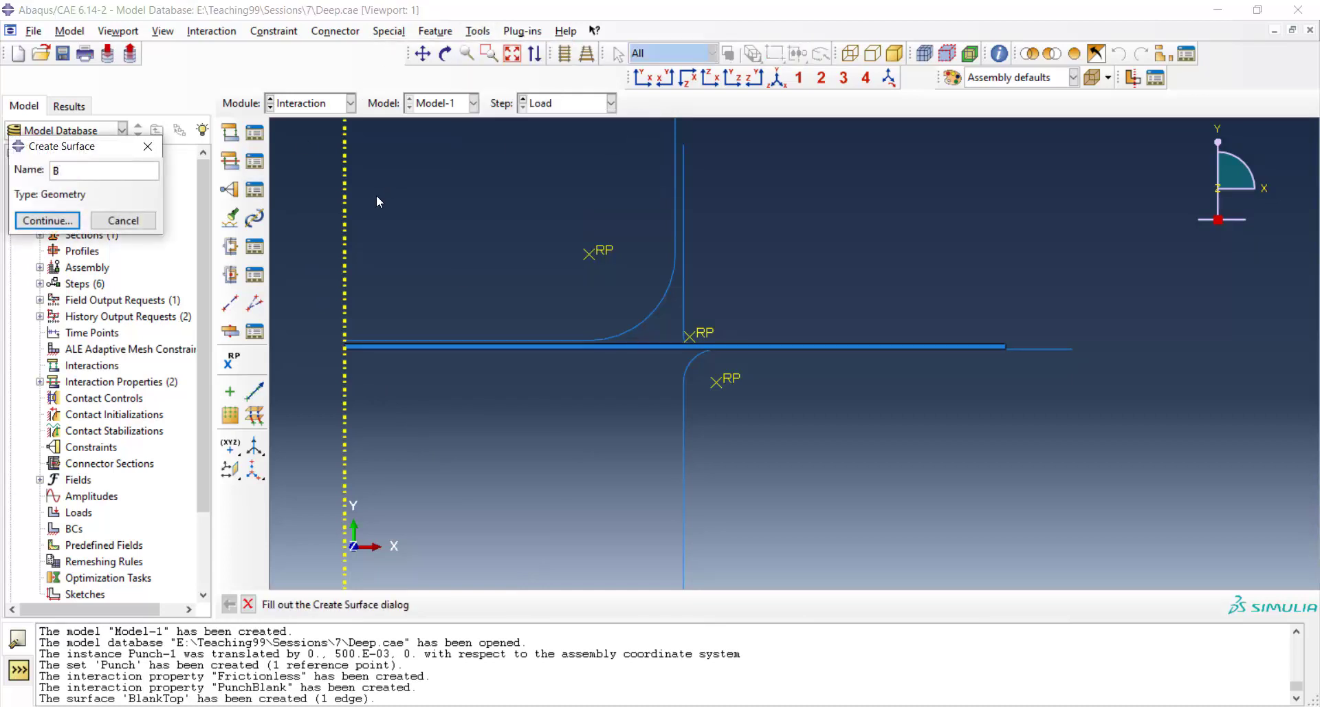
text(lankBottom)
click(74, 219)
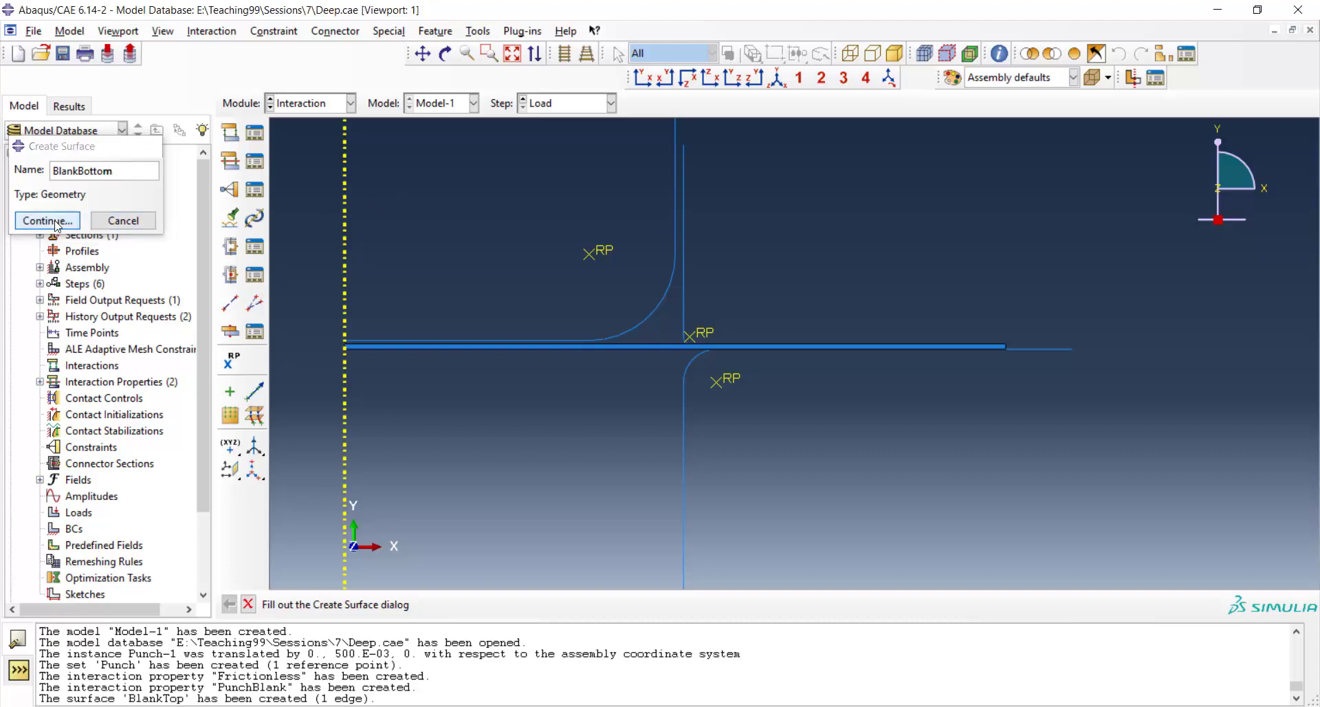
click(634, 349)
click(512, 604)
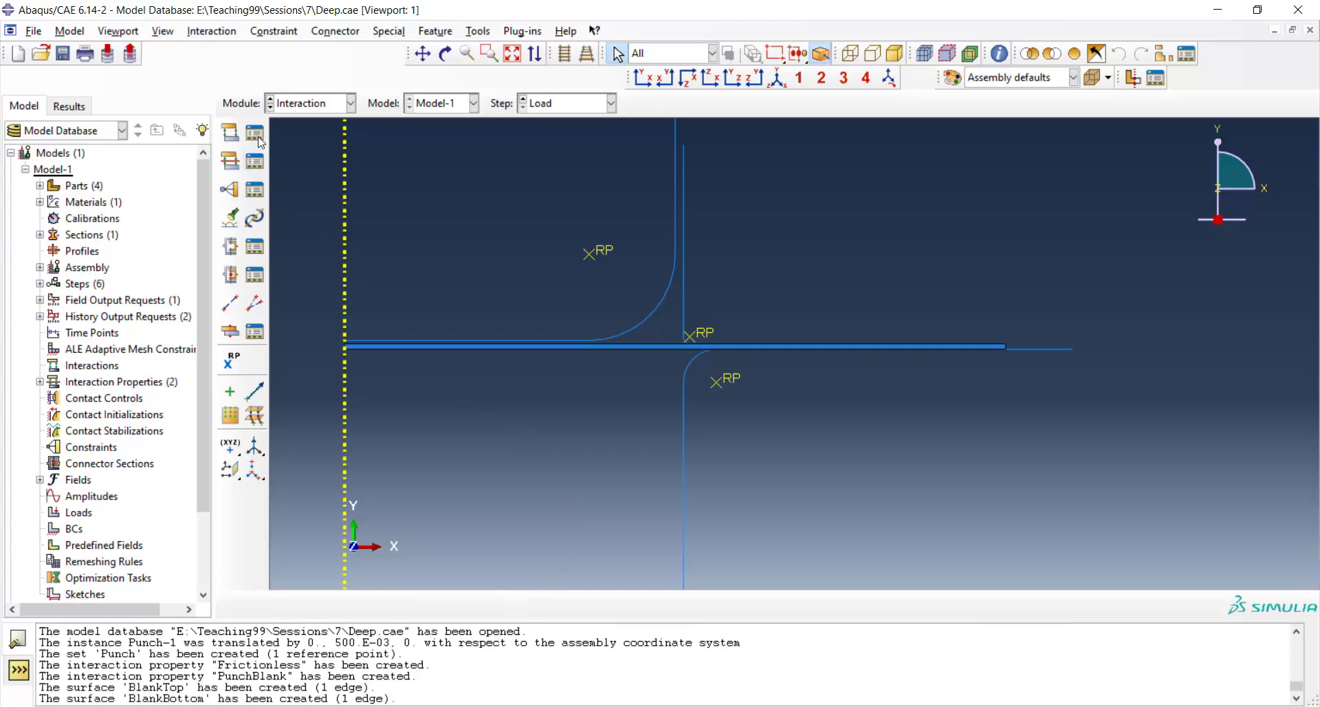
Step: Start a Surface-to-surface contact (Standard) interaction named PunchBlank in the Initial step
click(233, 133)
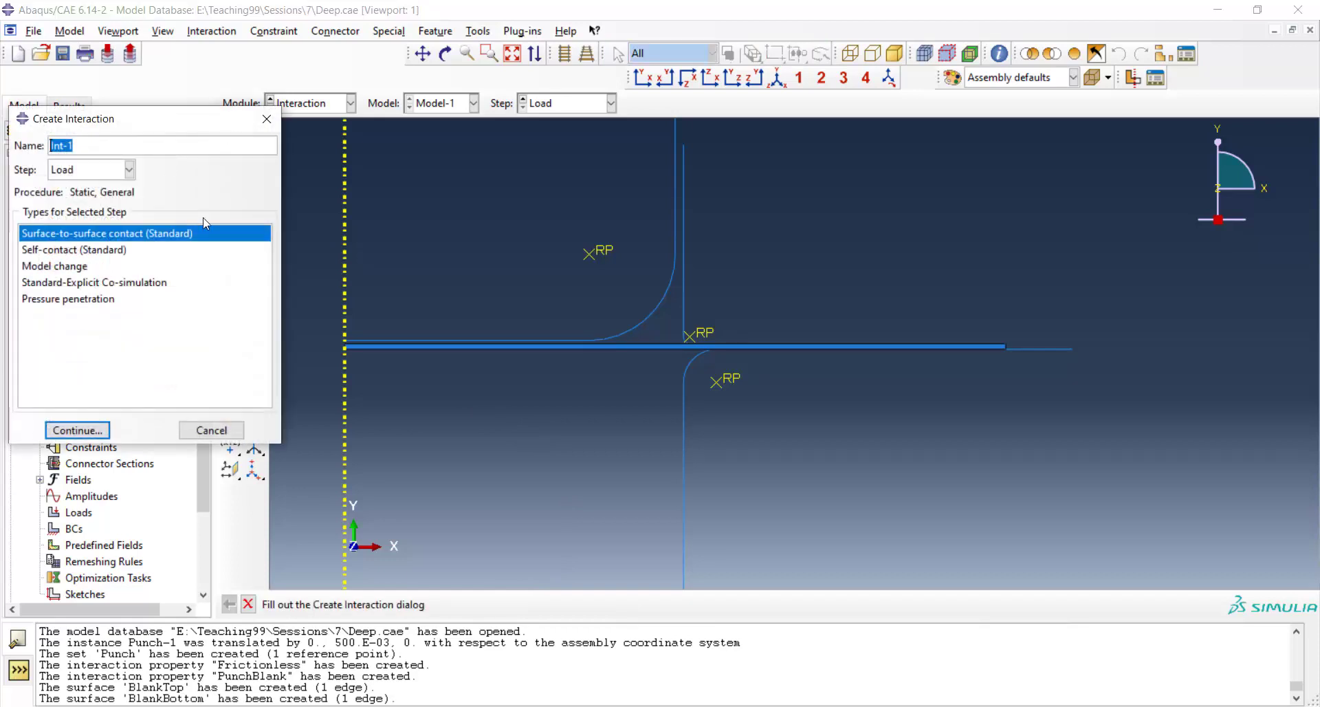
text(PunchBlank)
click(131, 171)
click(109, 187)
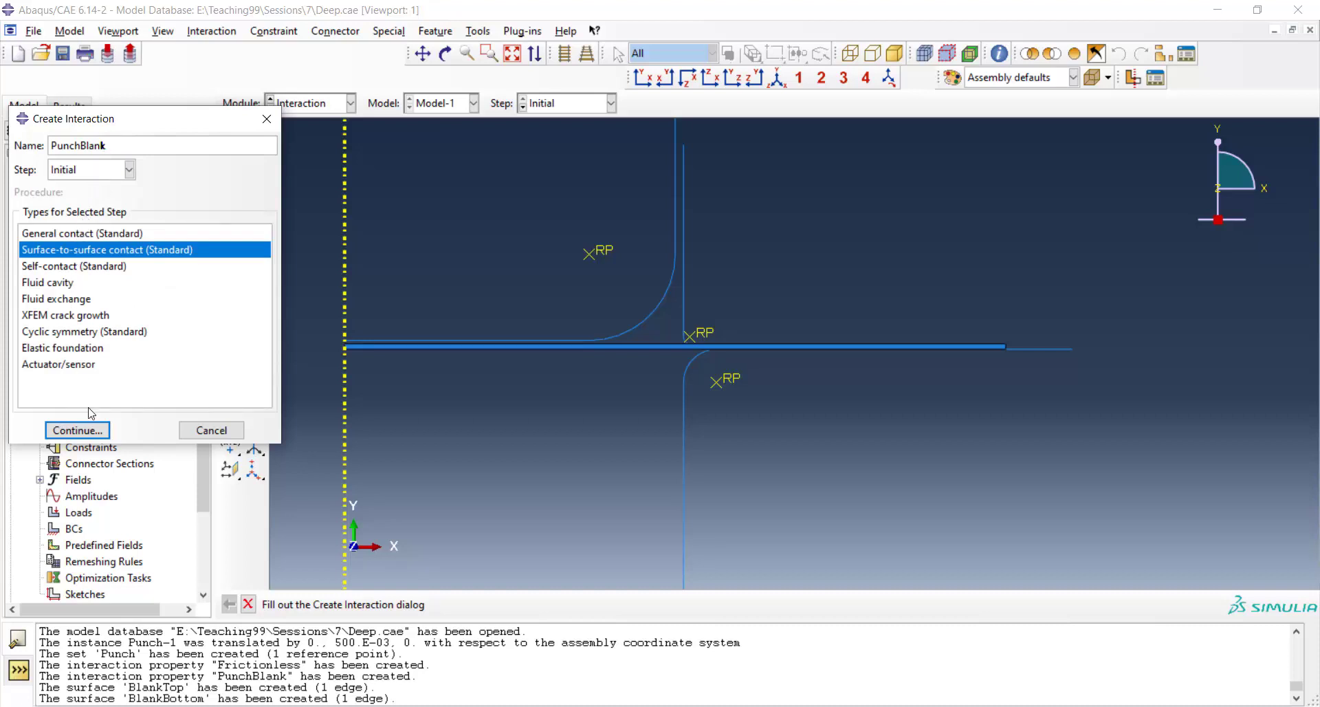
click(76, 430)
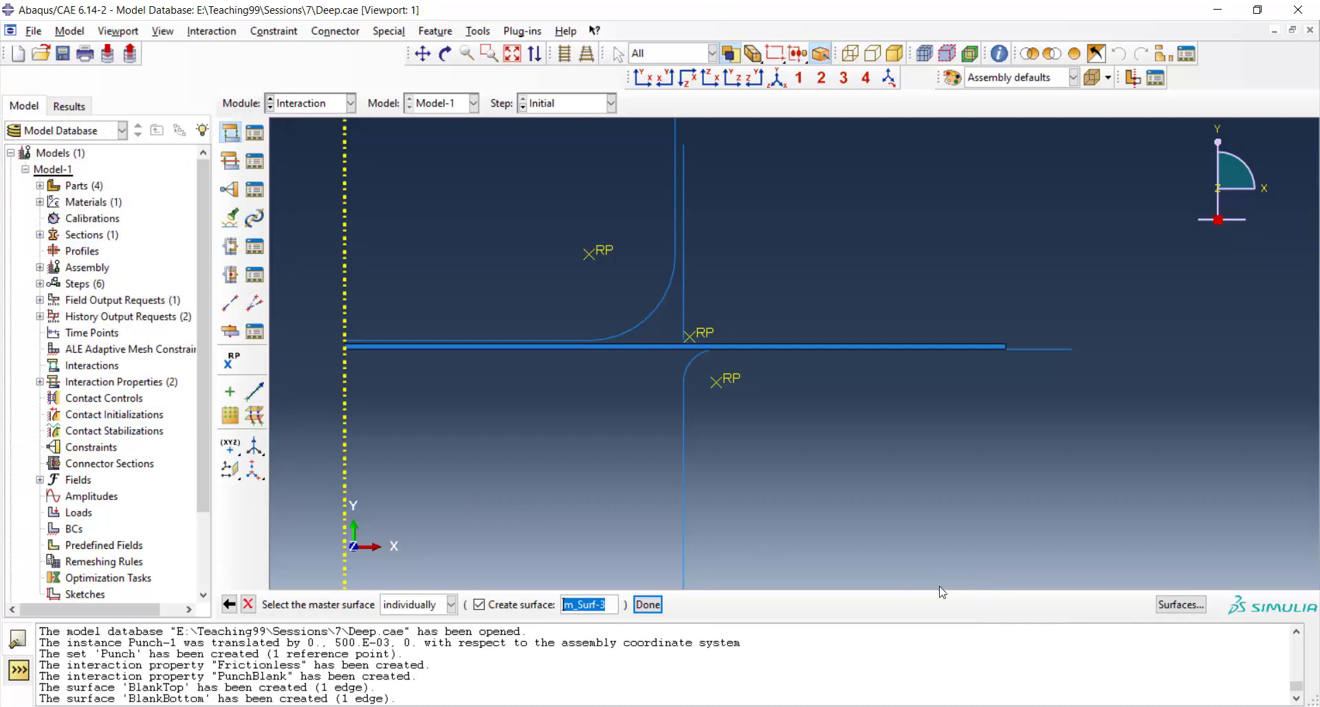
Step: Assign the yellow side of the punch profile as the master surface and the BlankTop surface as the slave
click(637, 323)
click(653, 603)
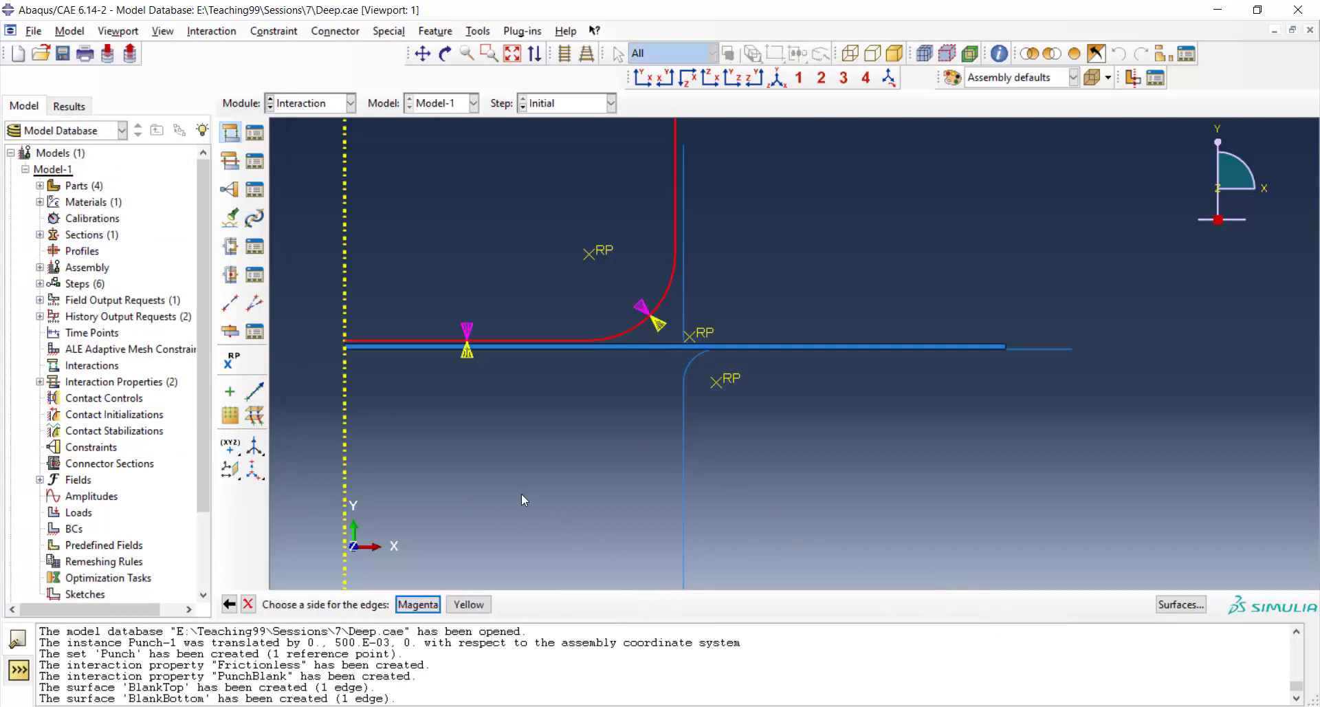
click(469, 604)
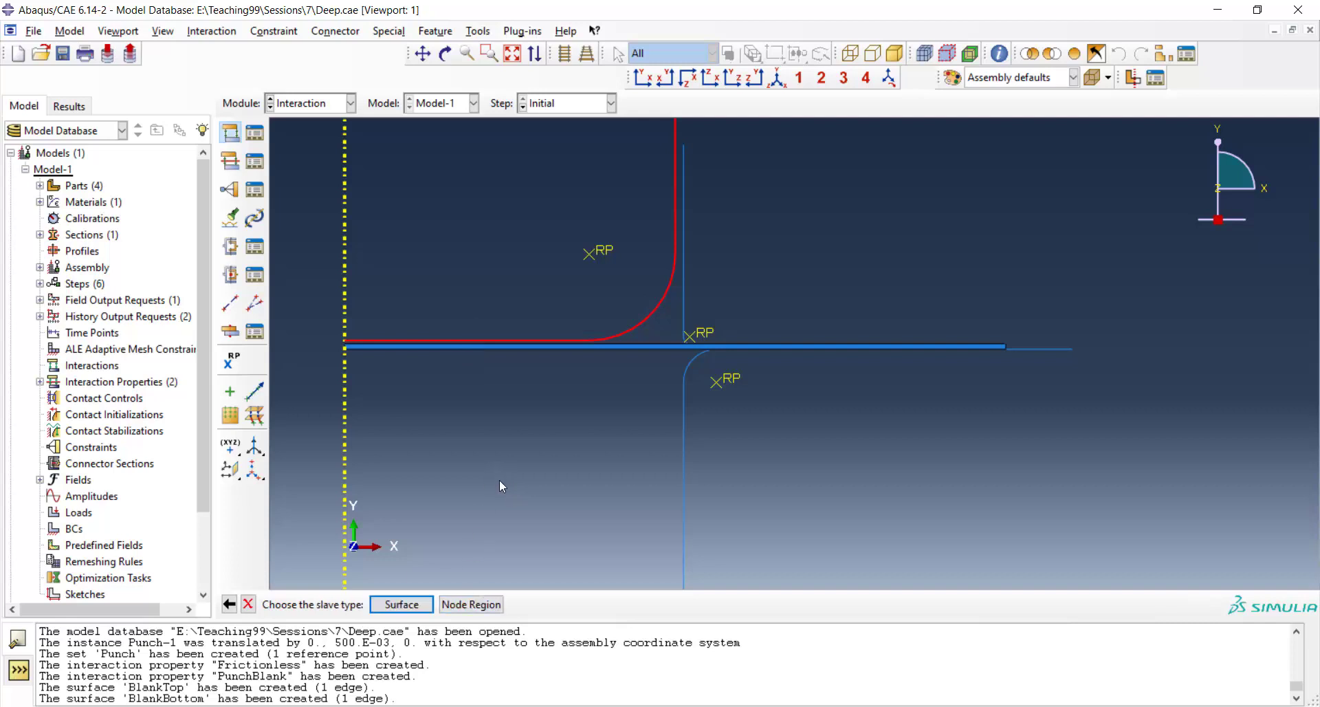
click(403, 604)
click(1181, 604)
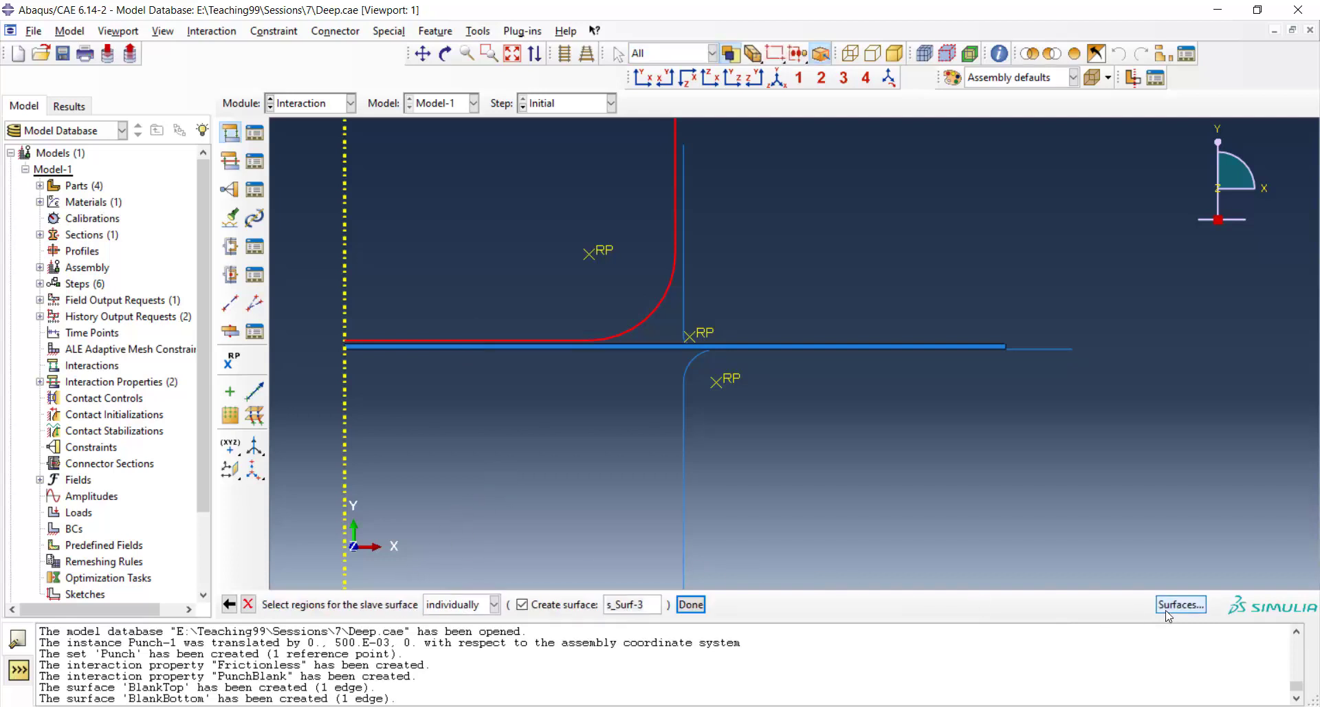
click(50, 324)
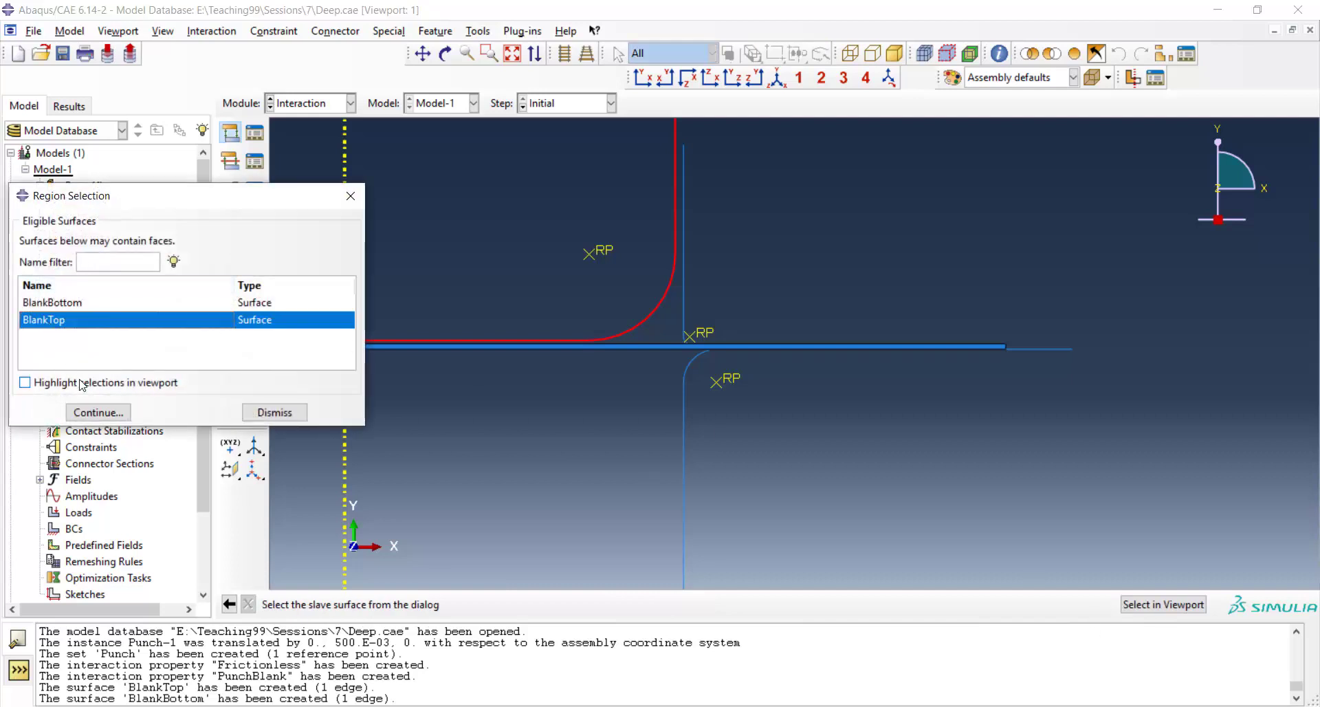
click(98, 412)
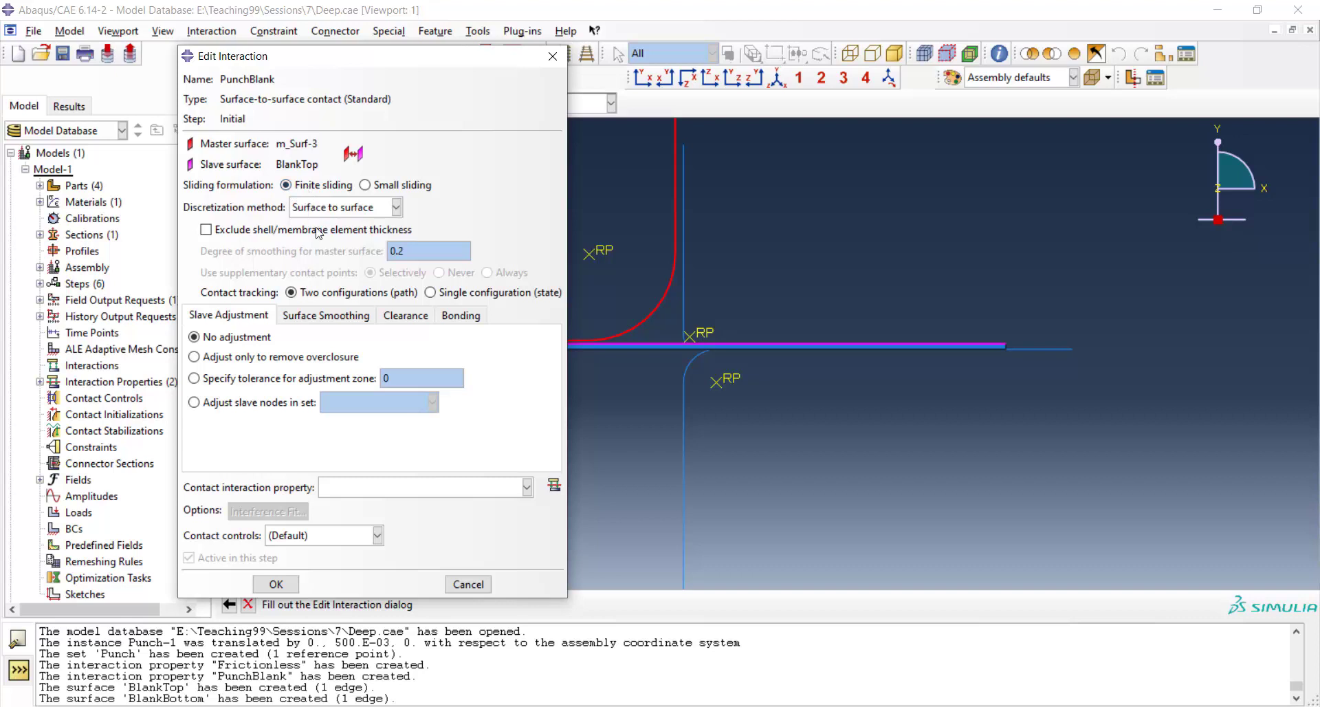
Step: Assign the PunchBlank contact property to the punch-to-blank interaction and finish creating it
click(491, 487)
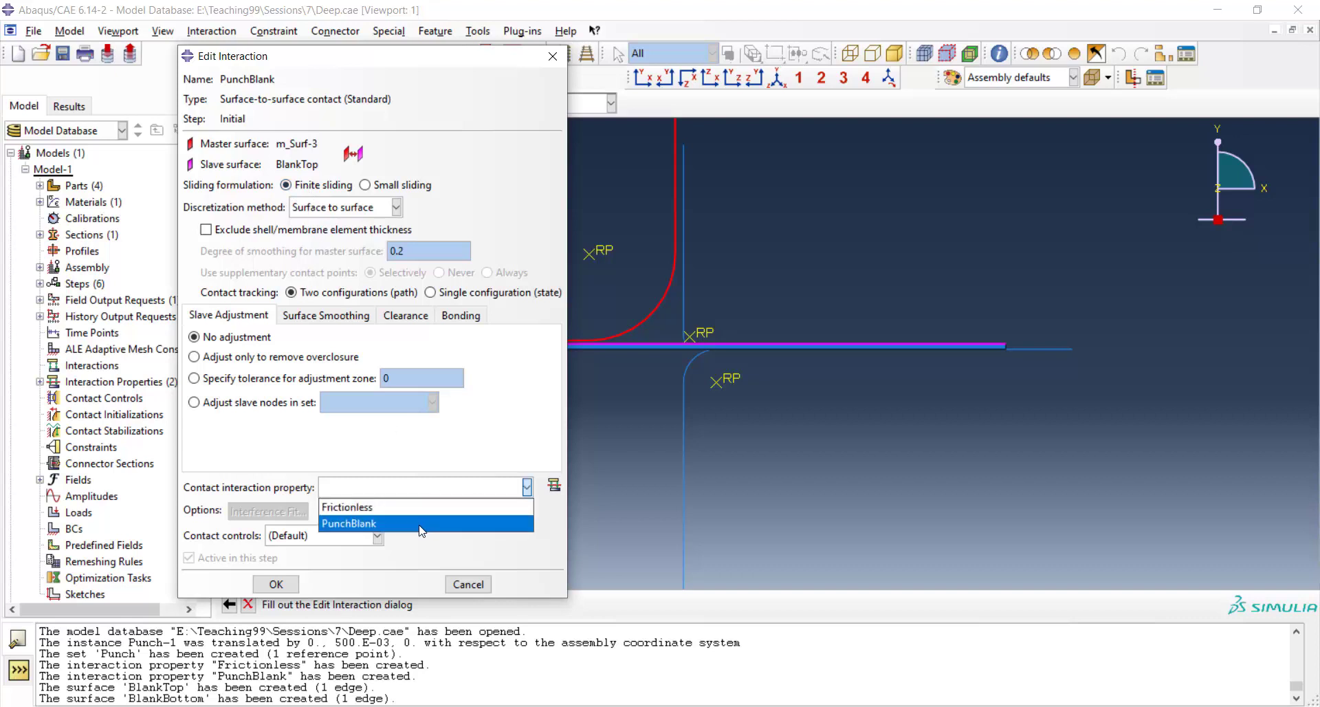
click(445, 523)
click(297, 584)
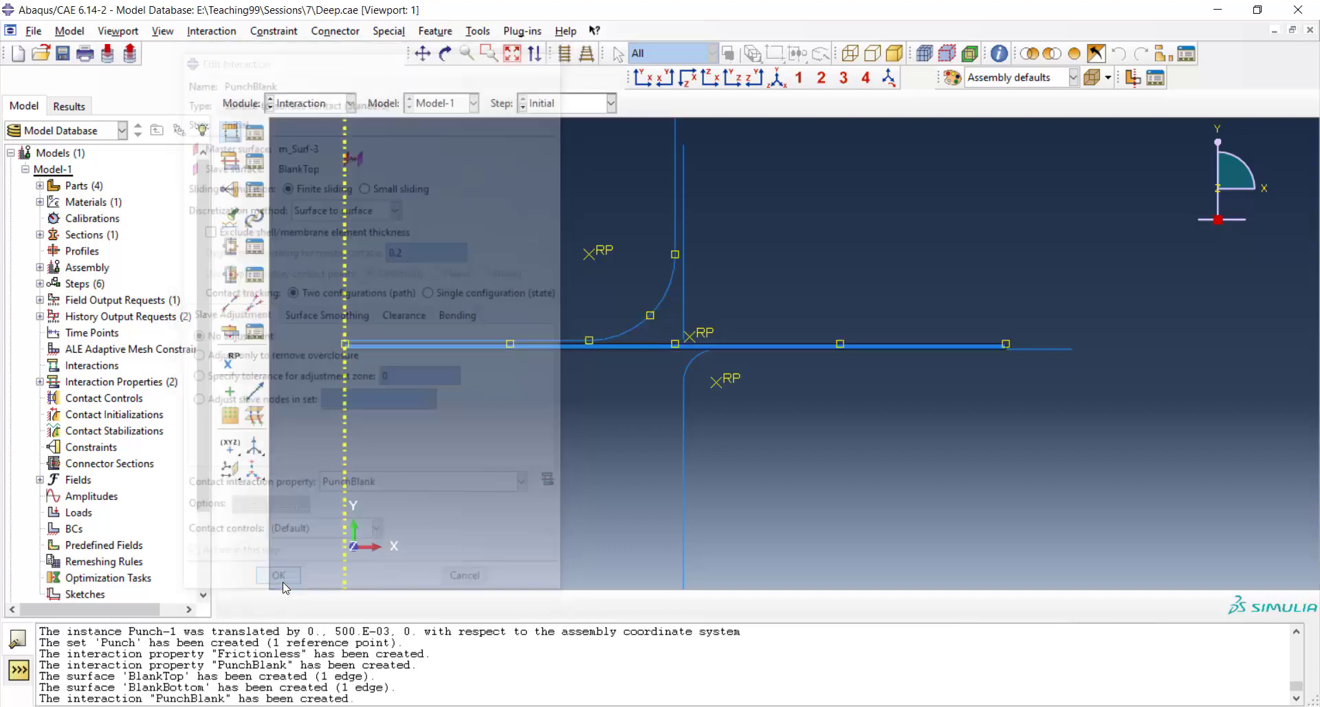
Step: Start a Surface-to-surface contact (Standard) interaction named DieBlank in the Initial step
click(231, 132)
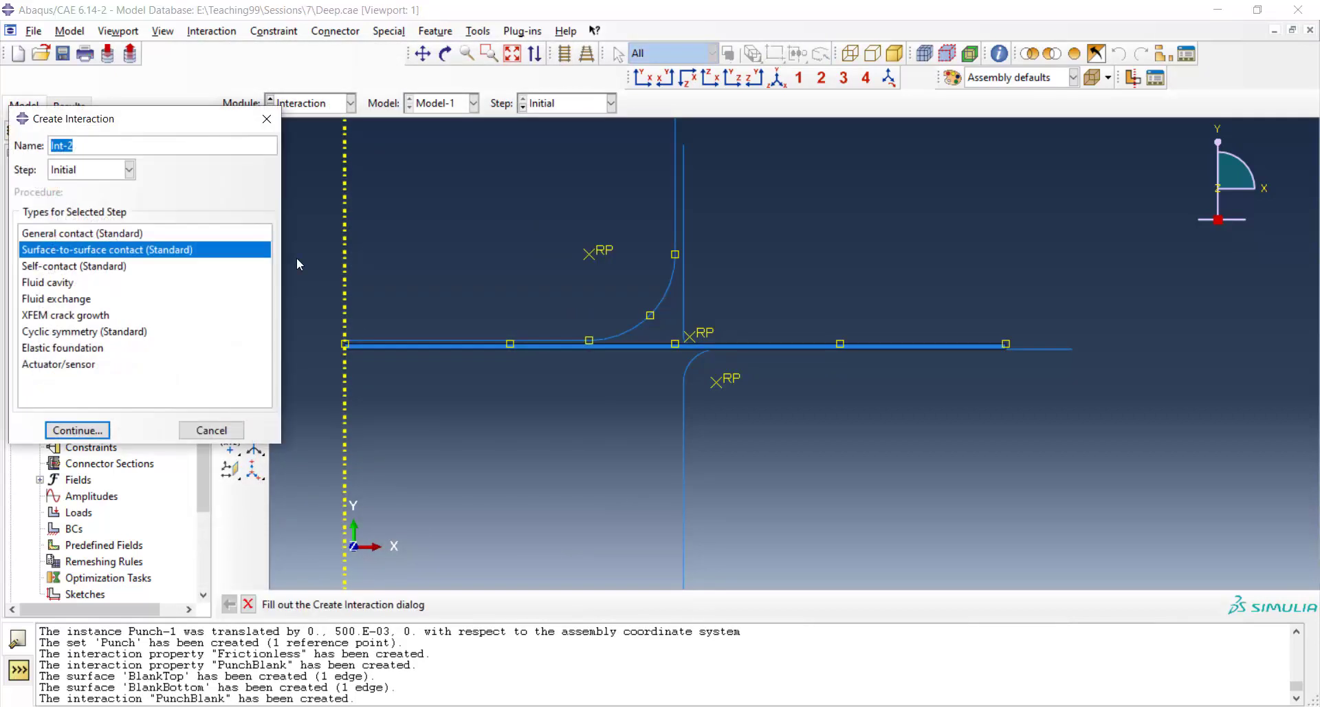
text(DieBlank)
click(77, 430)
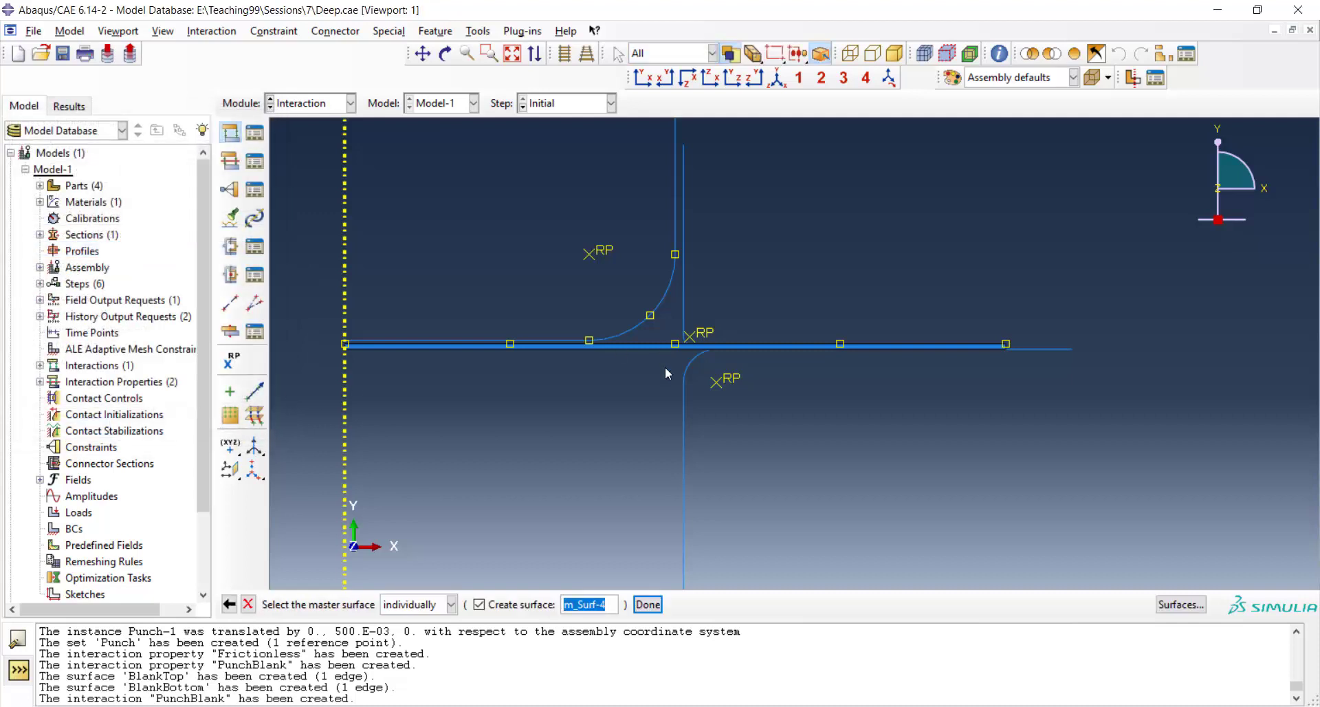
Step: Assign the magenta side of the die profile as the master surface and the BlankBottom surface as the slave
click(684, 398)
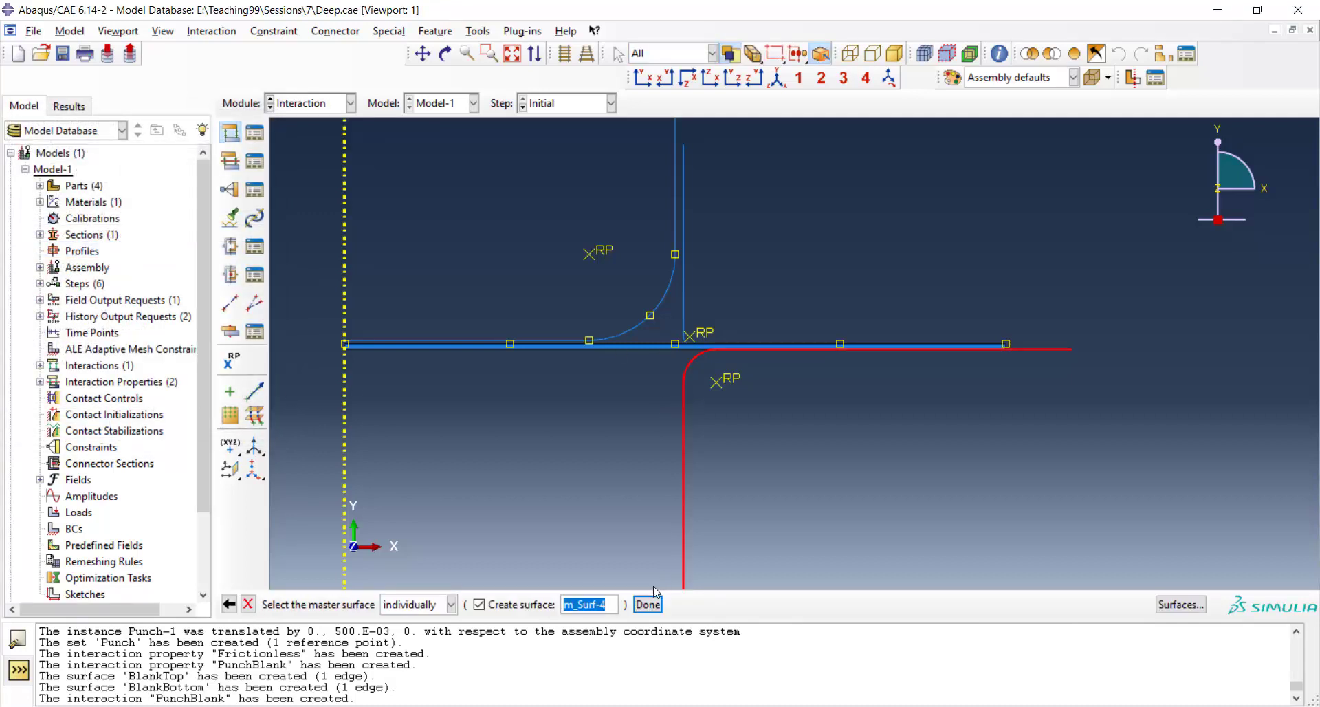
click(648, 605)
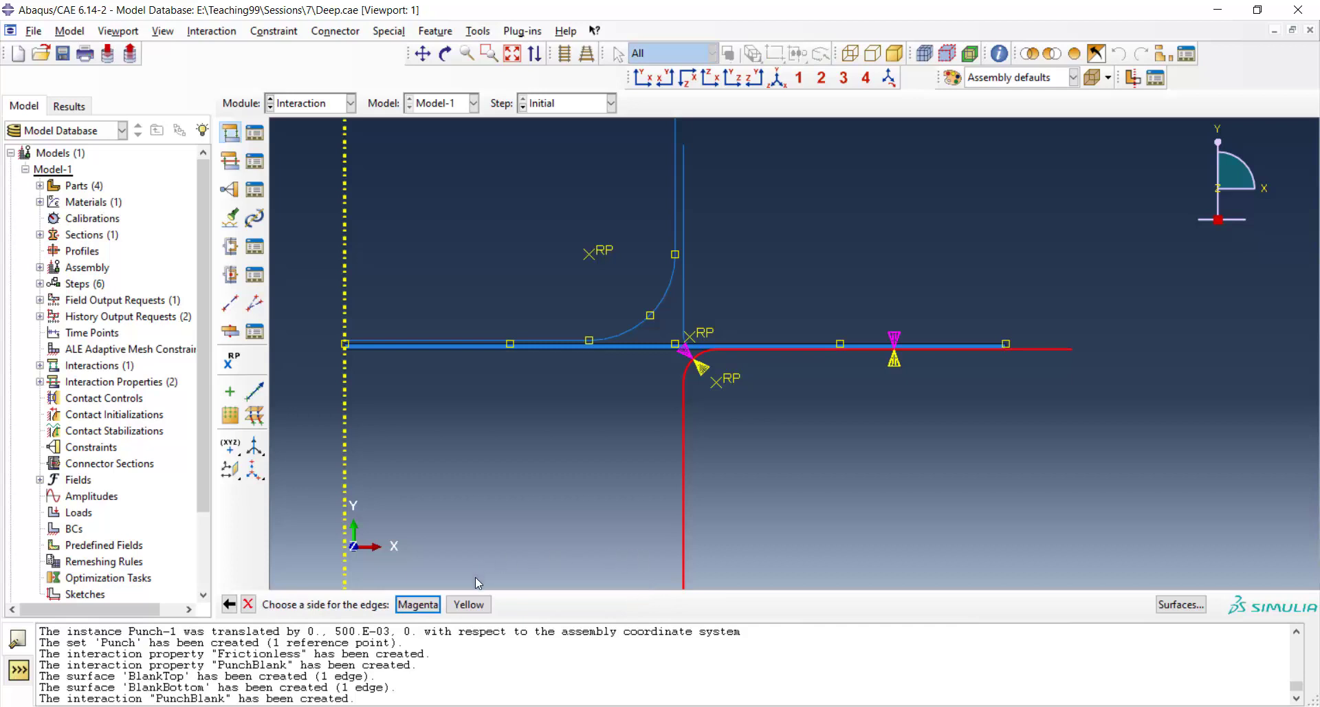
click(425, 605)
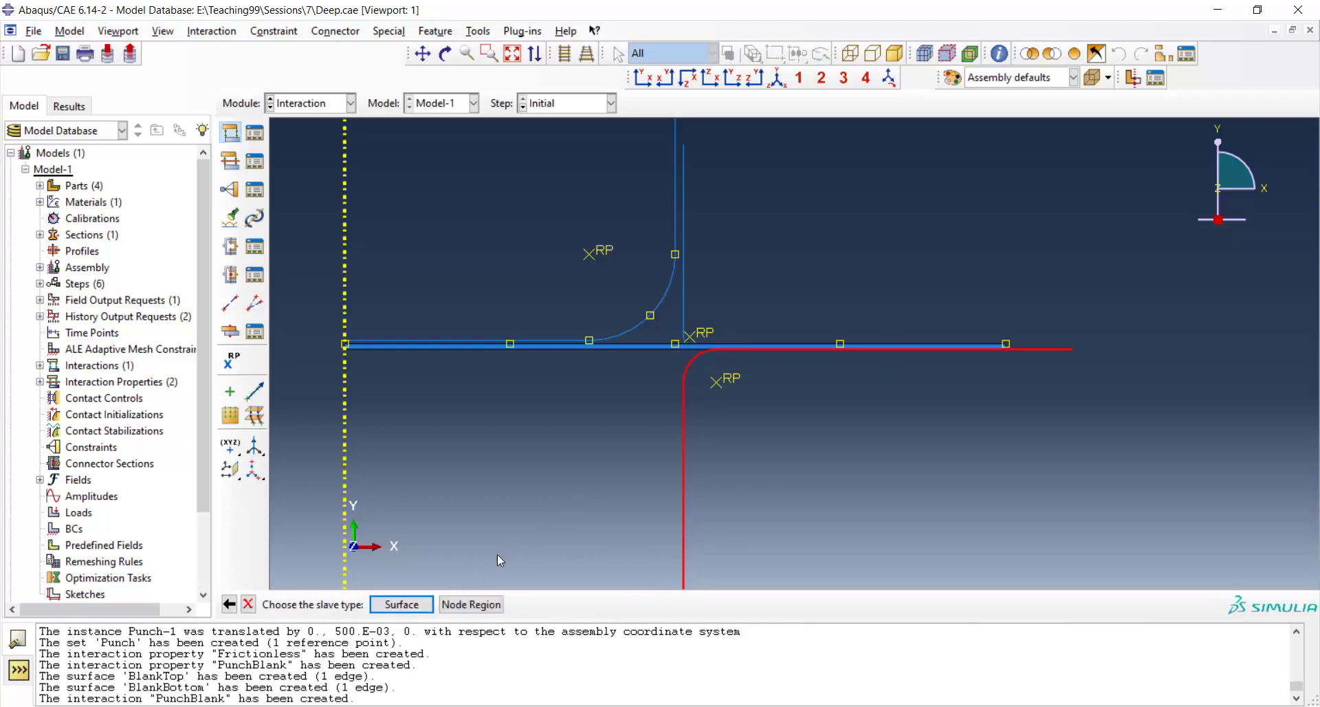
click(406, 604)
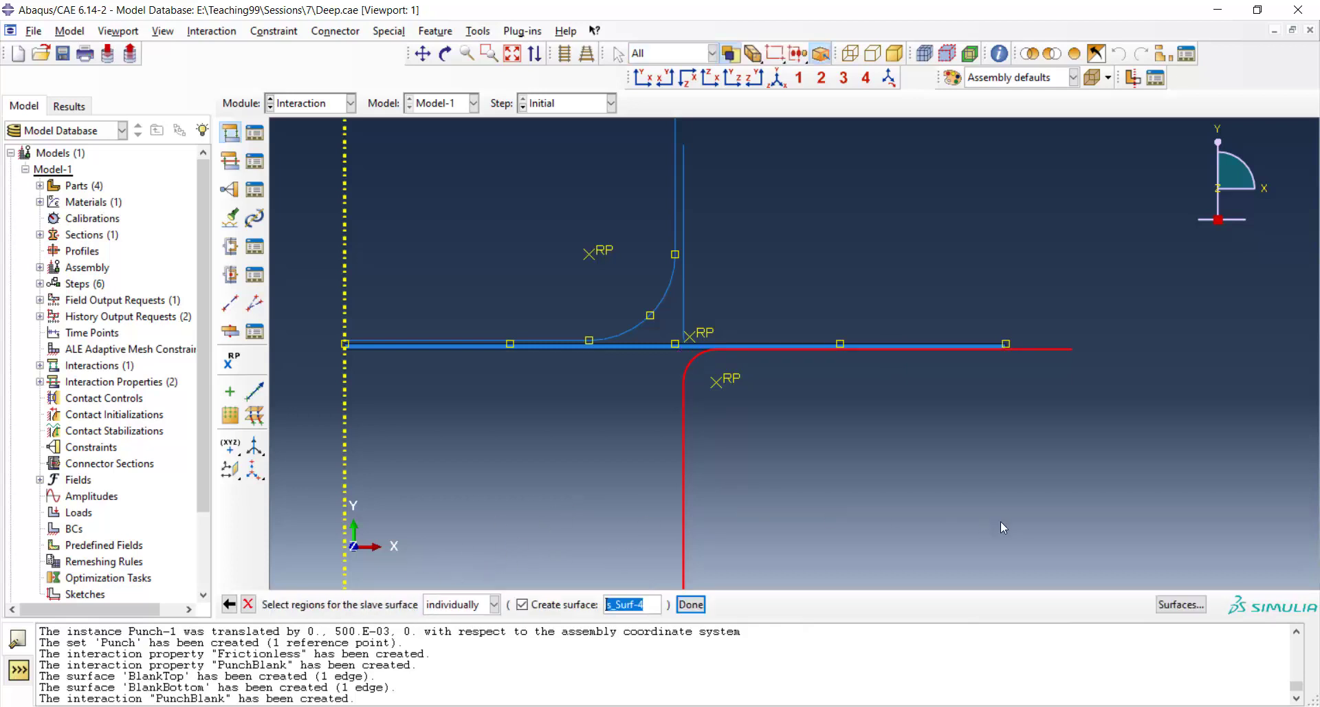
click(1181, 605)
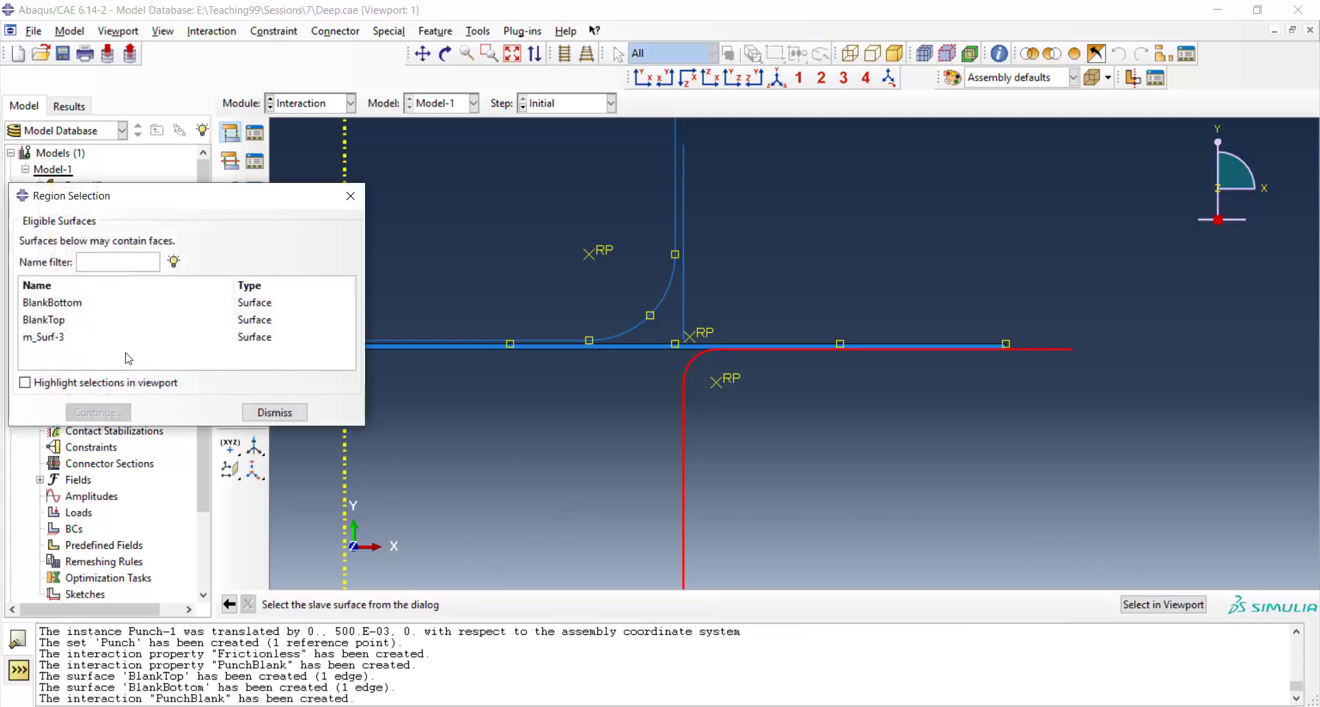
click(70, 320)
click(69, 303)
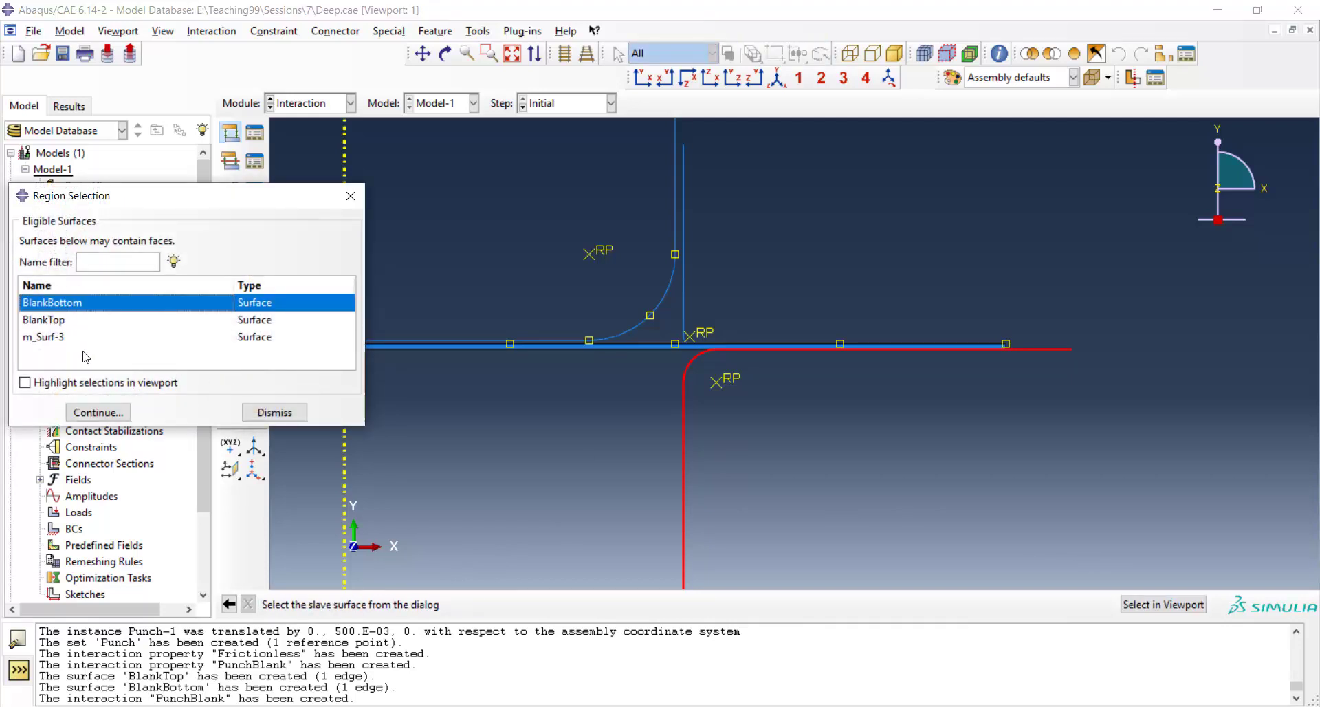
click(99, 412)
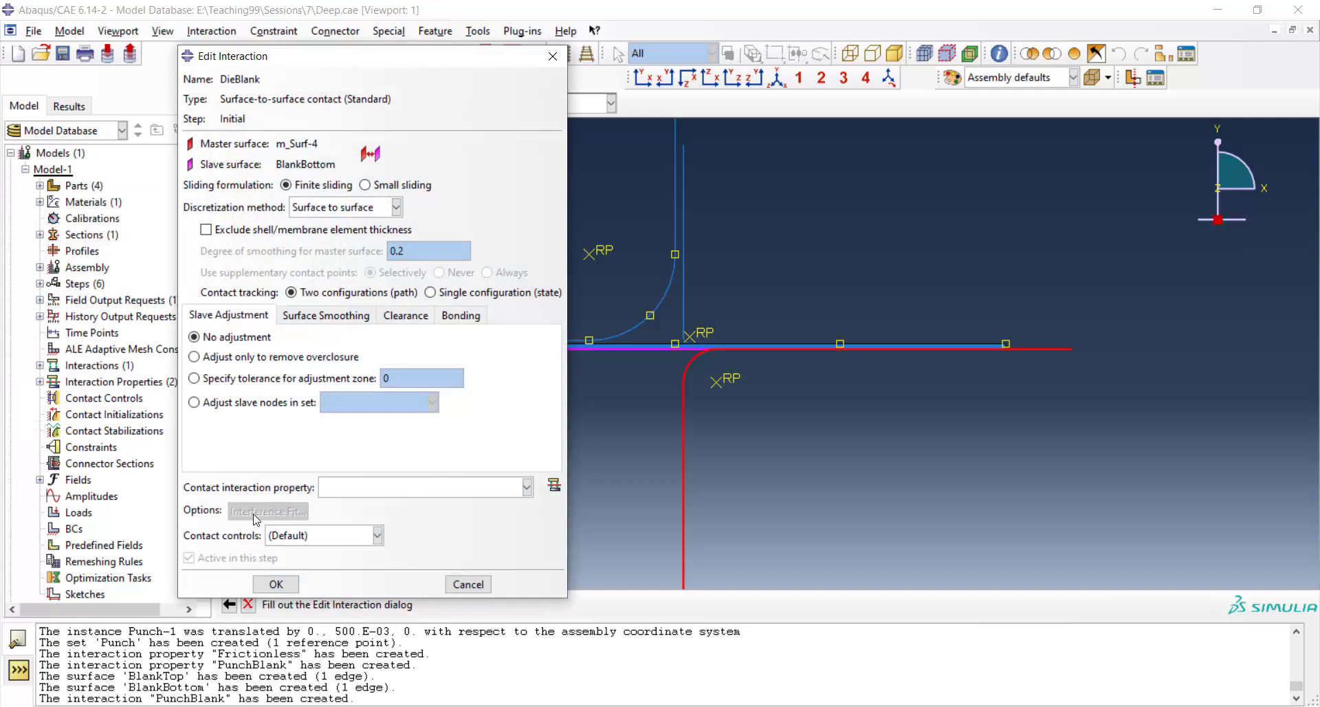
Step: Assign the Frictionless contact property to the die-to-blank interaction and finish creating it
click(276, 584)
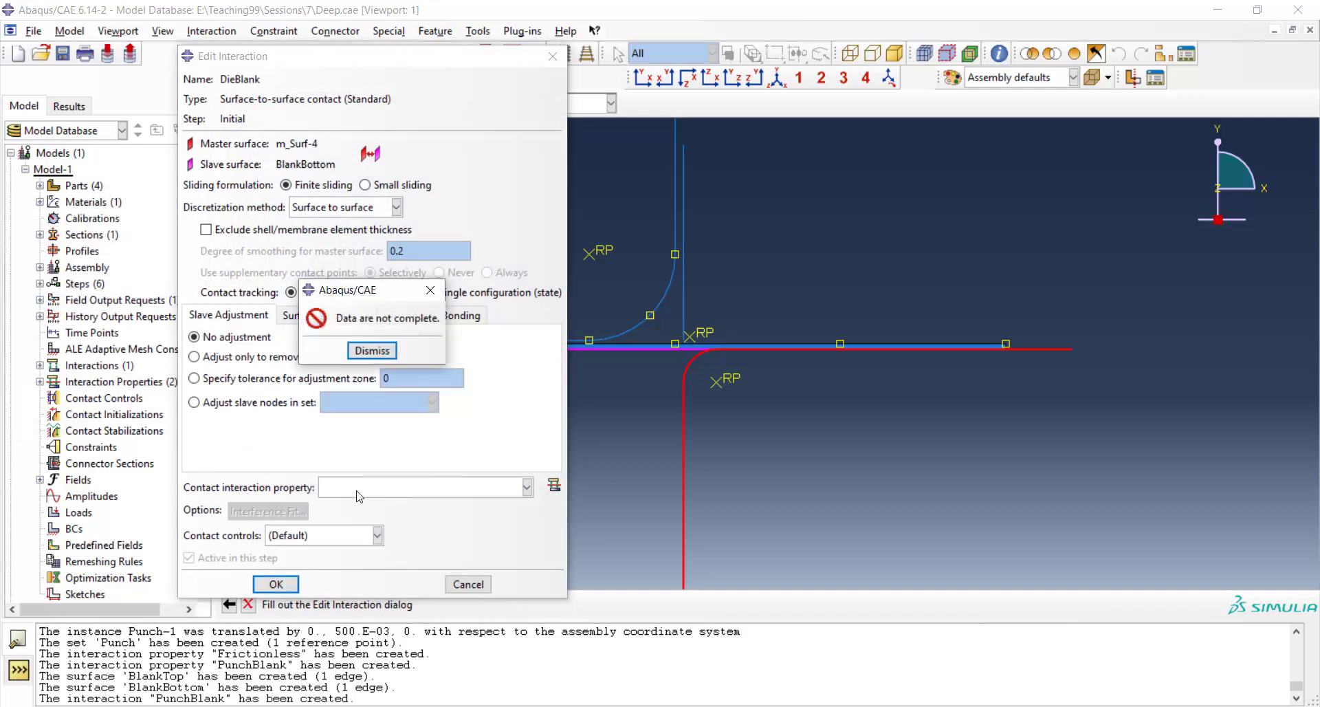
click(371, 350)
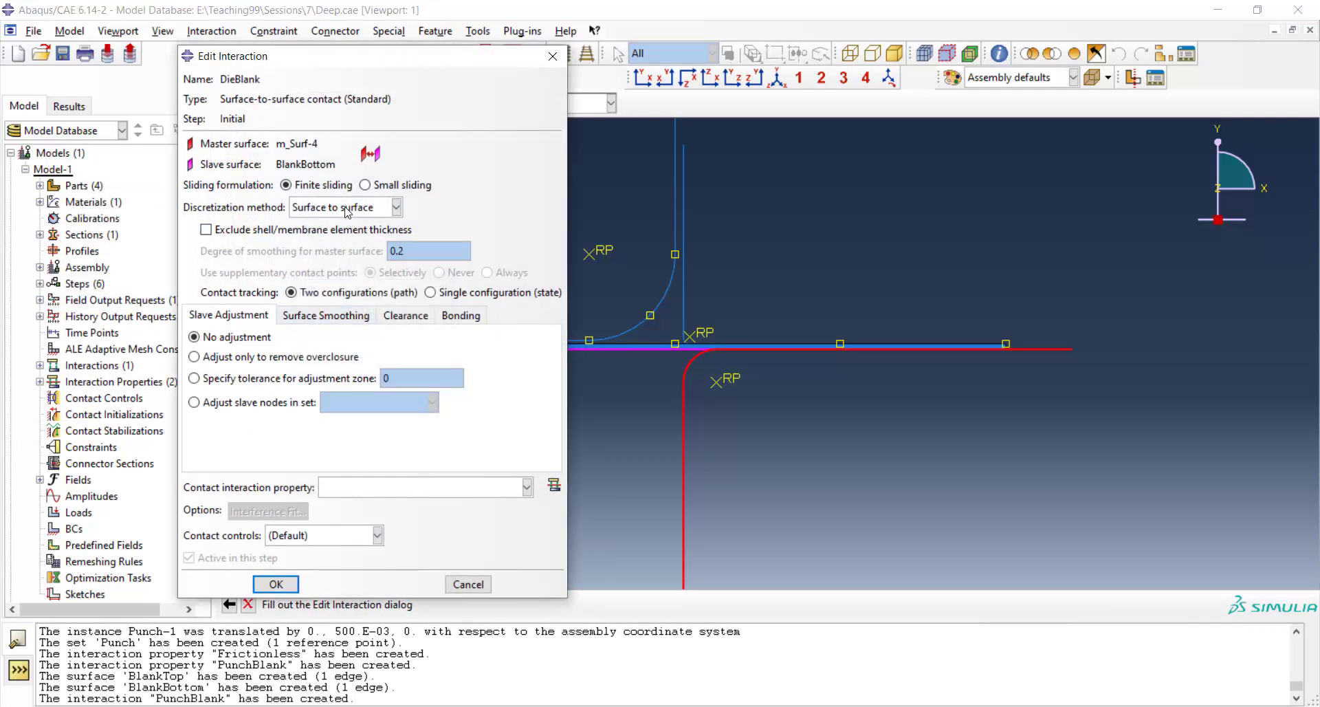
click(437, 489)
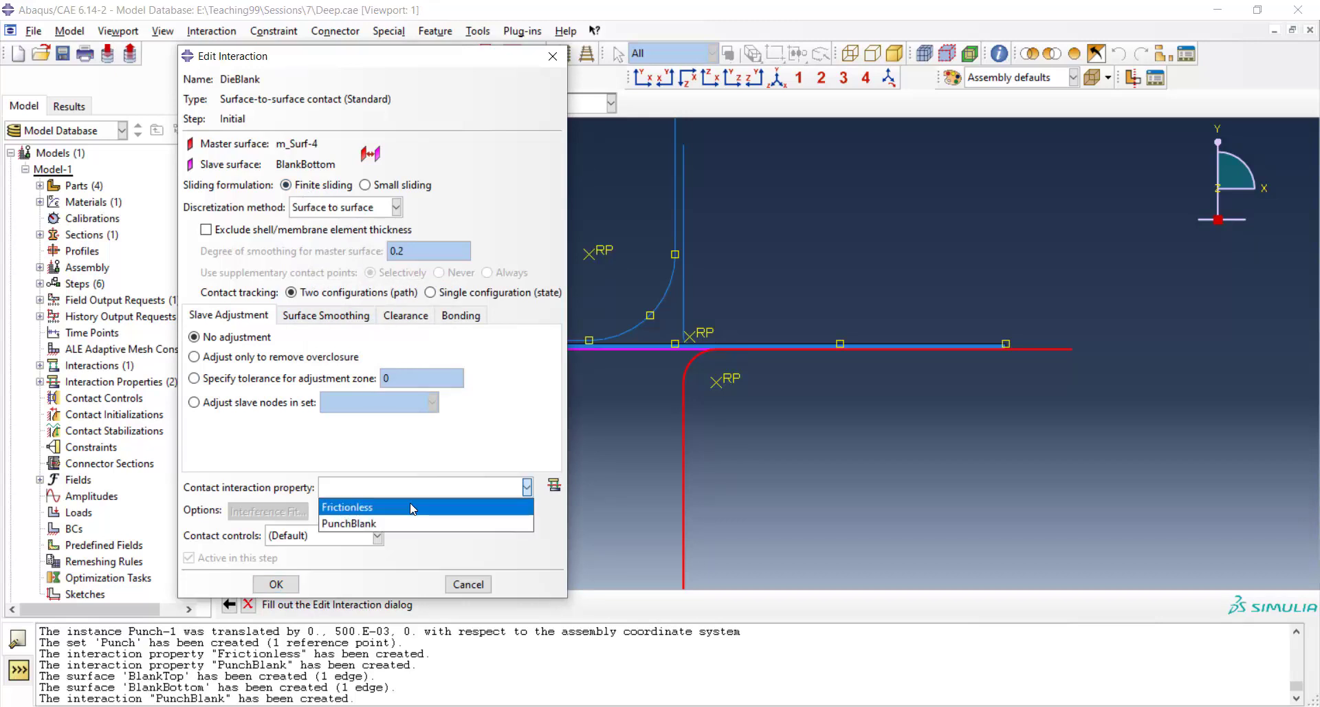
click(412, 508)
click(276, 584)
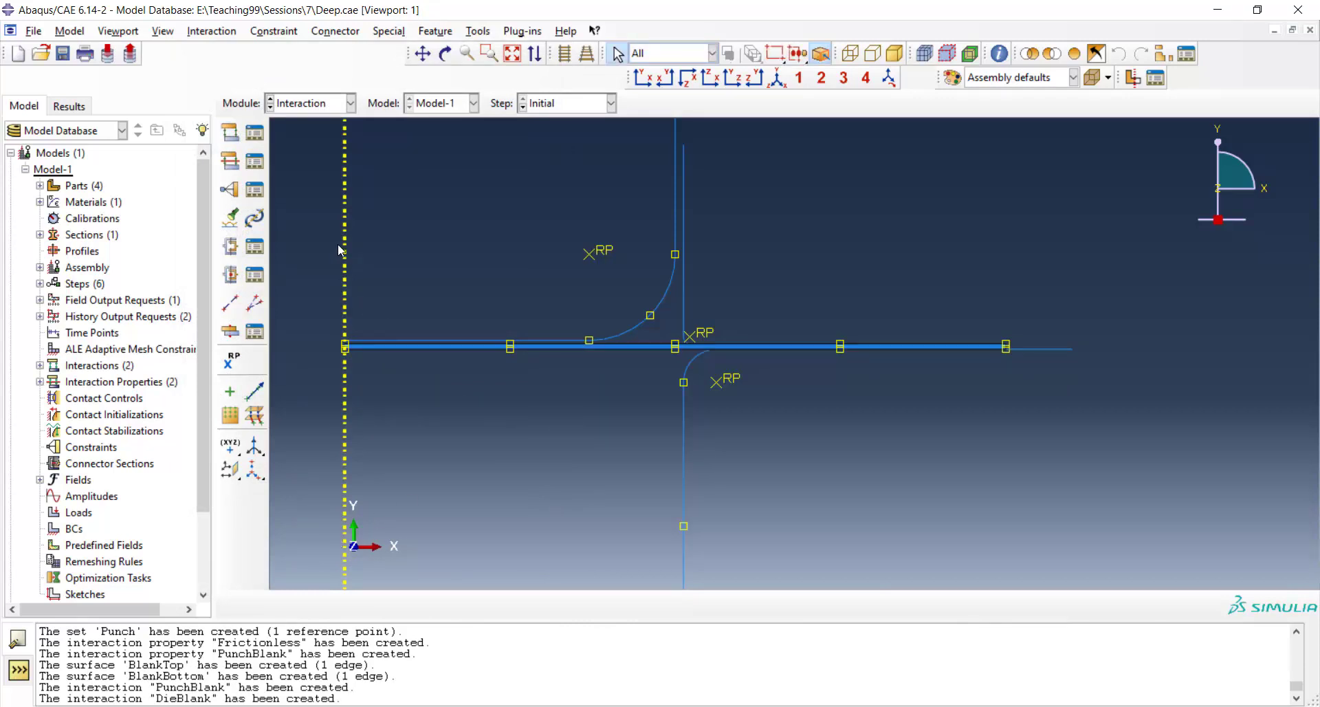
Step: Start a Surface-to-surface contact (Standard) interaction named HolderBlank in the Initial step
click(231, 132)
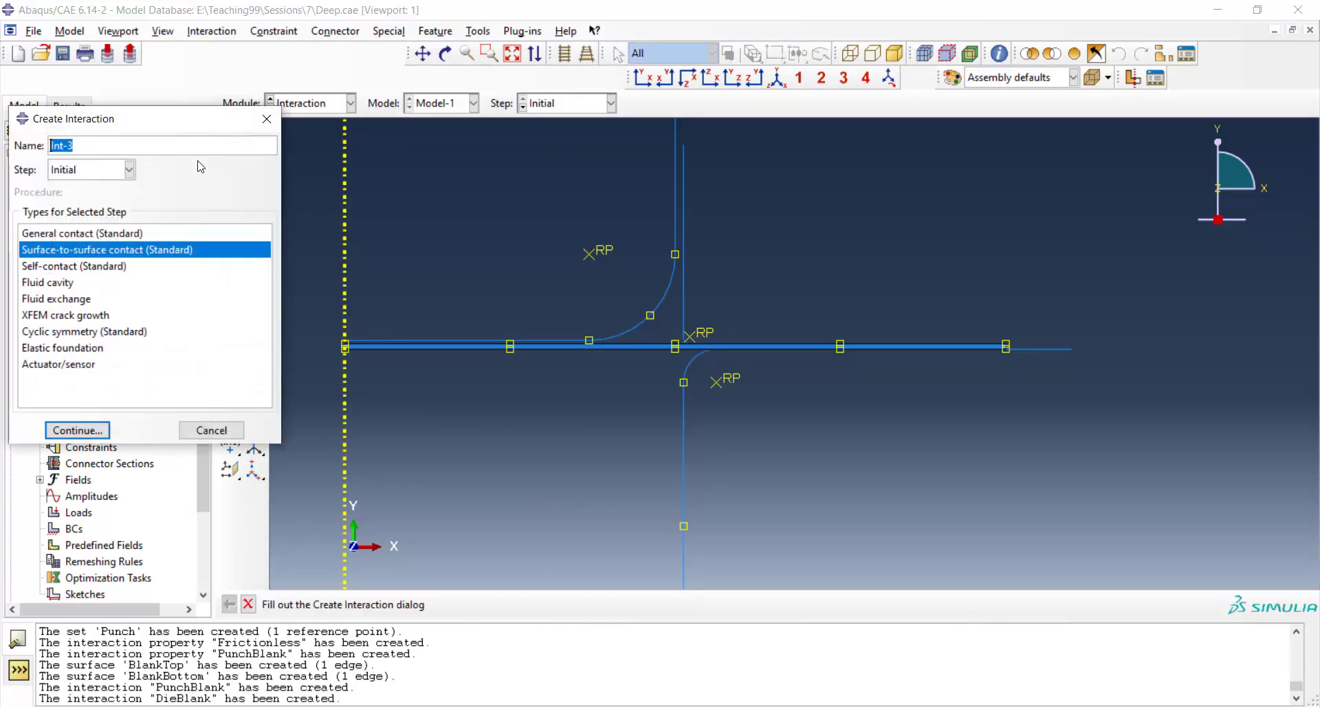
text(Holder)
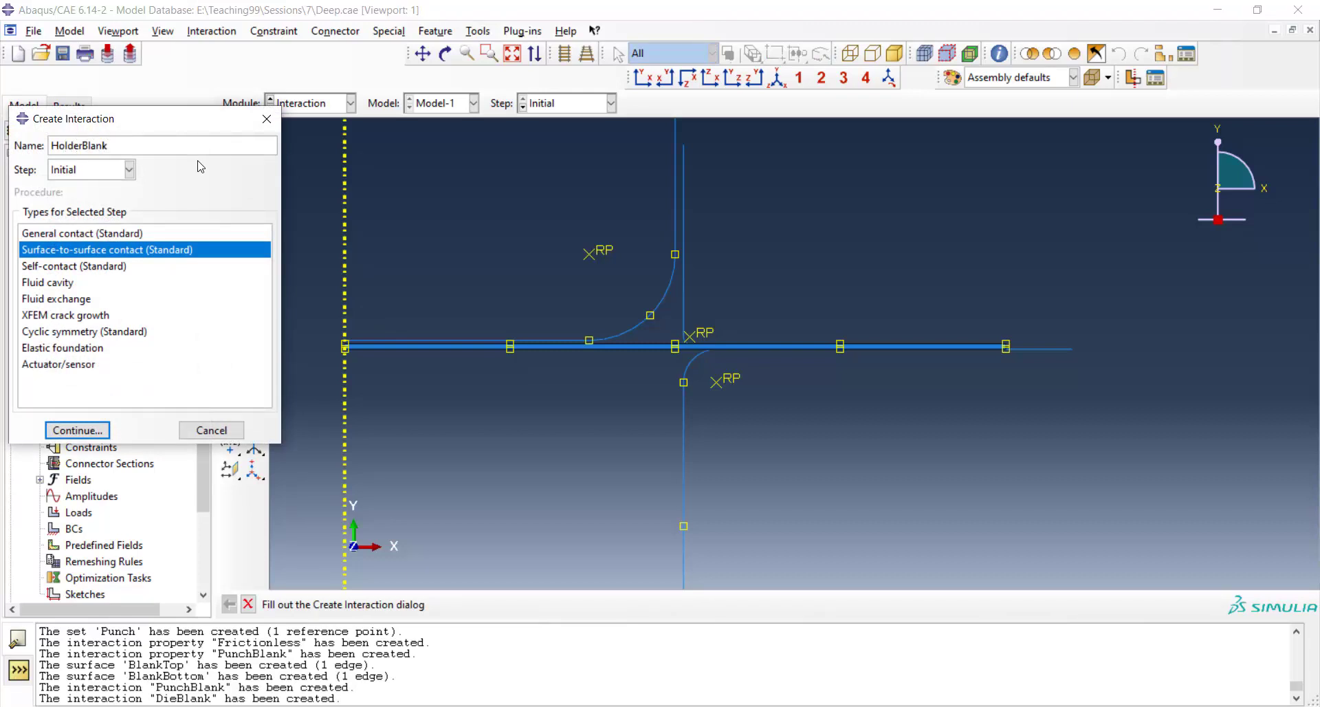
text(Blank)
click(77, 429)
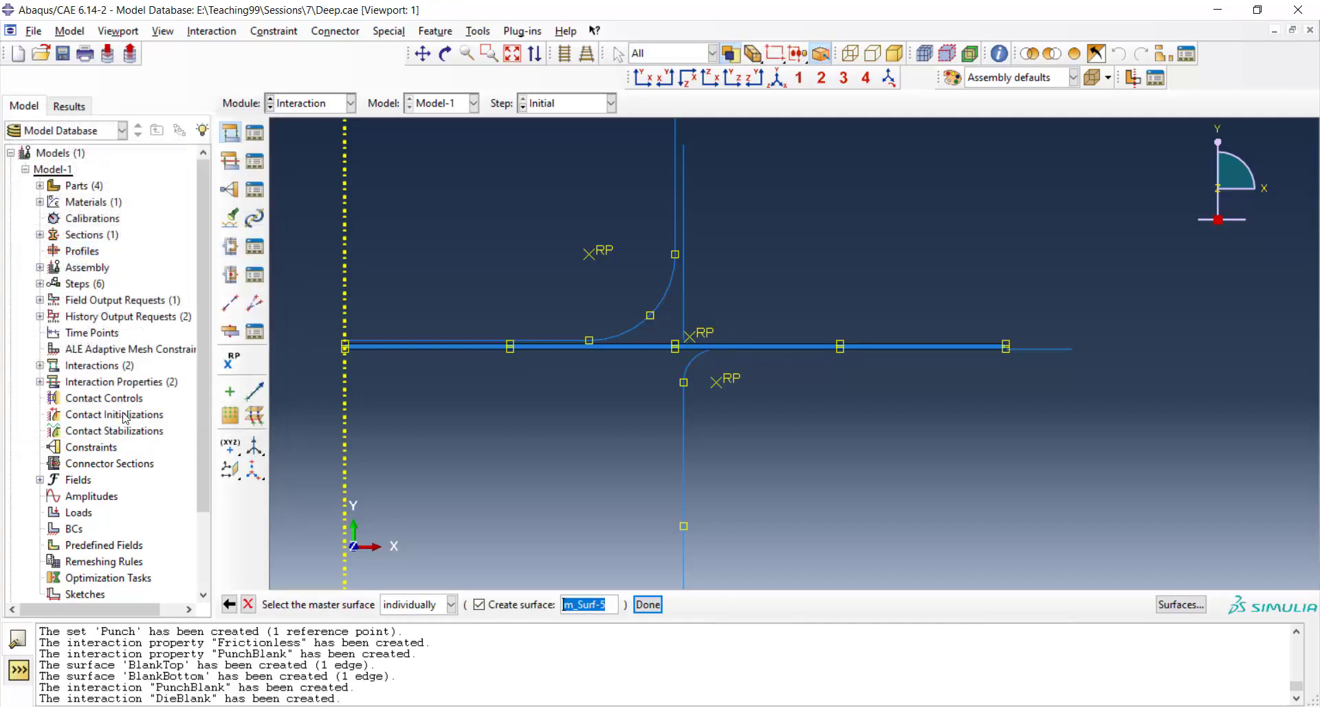
Step: Assign the yellow side of the holder profile as the master surface and the BlankTop surface as the slave
click(683, 299)
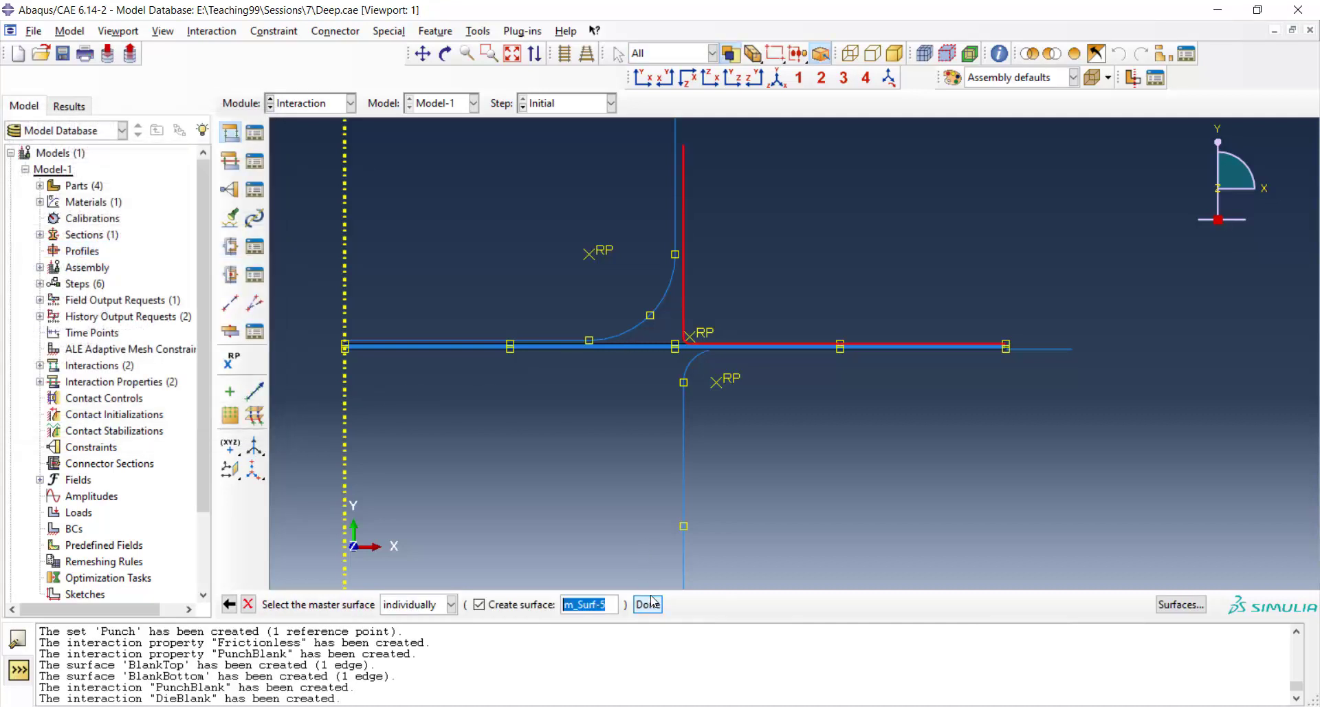
click(647, 603)
click(469, 603)
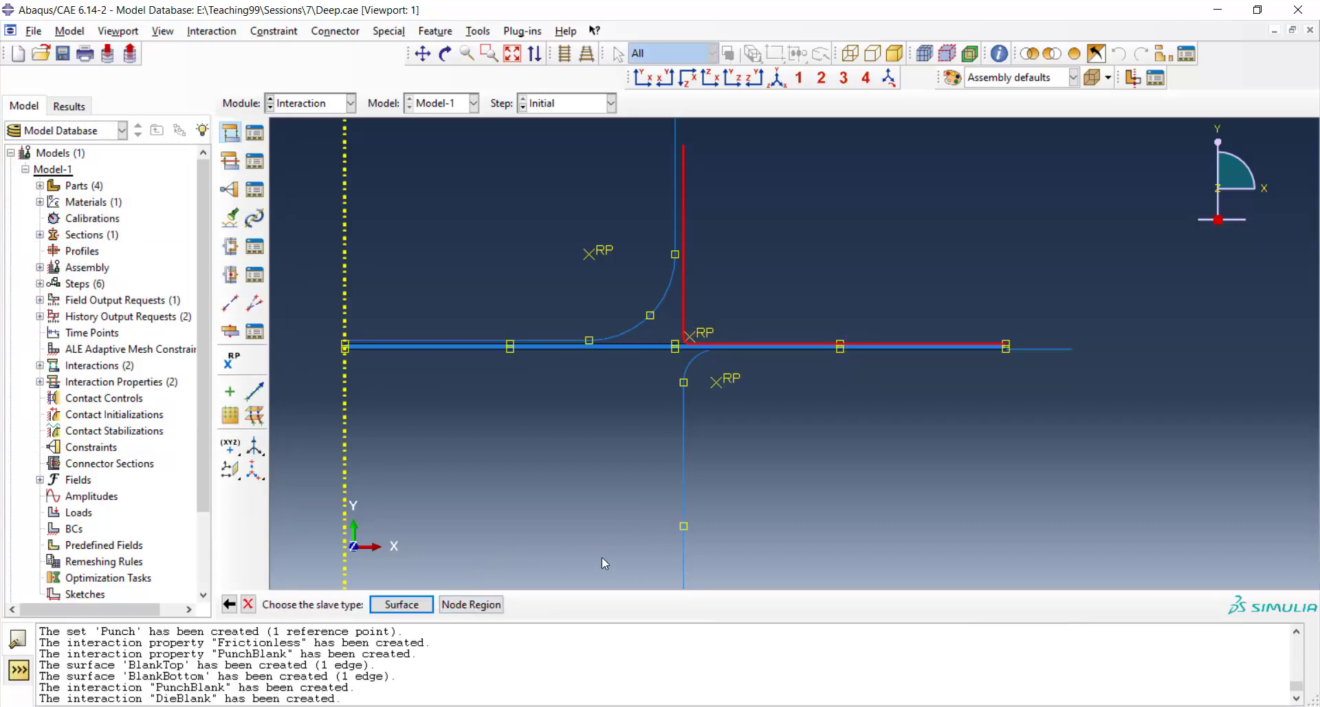
click(401, 603)
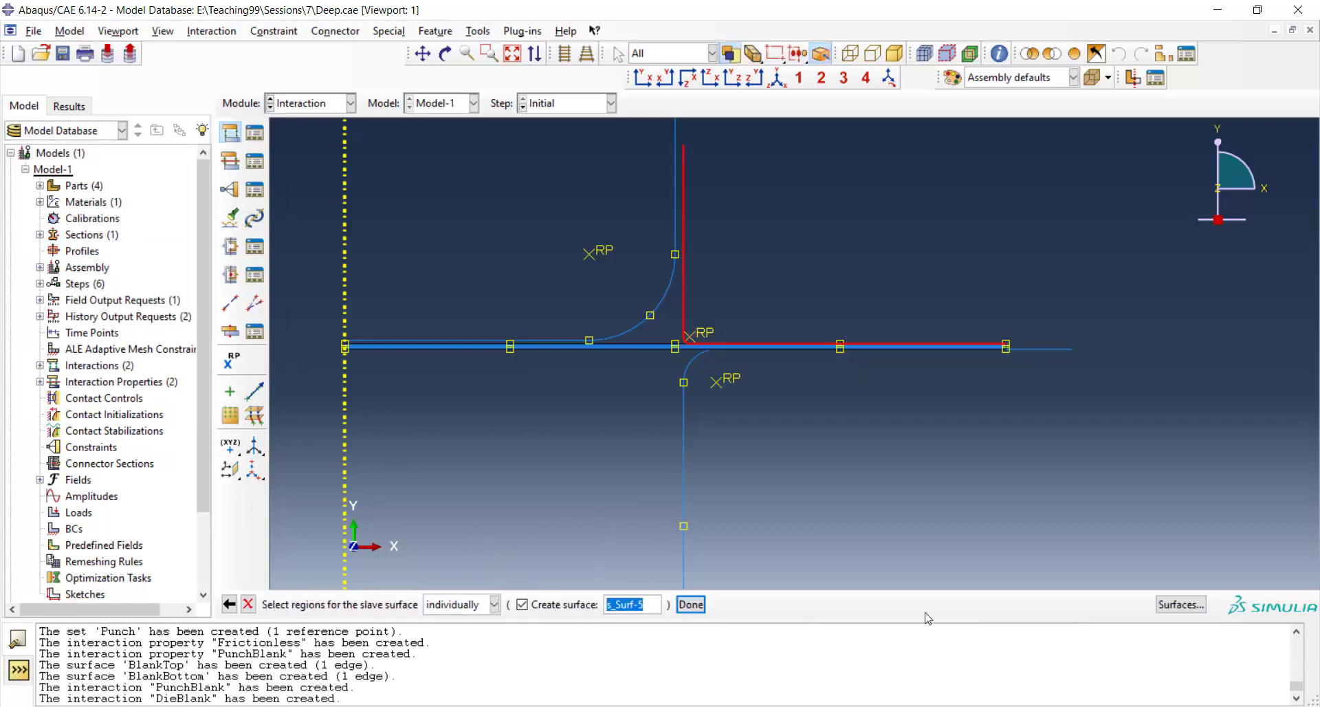
click(1163, 605)
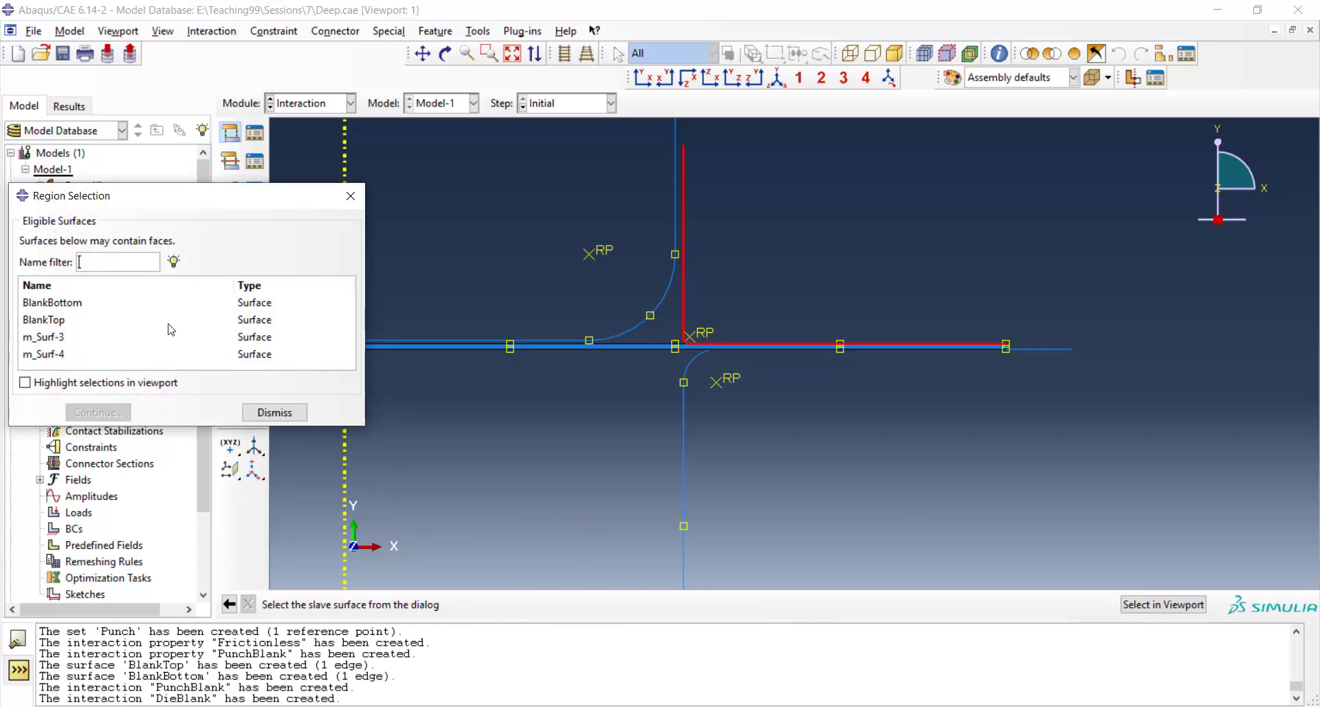
click(55, 320)
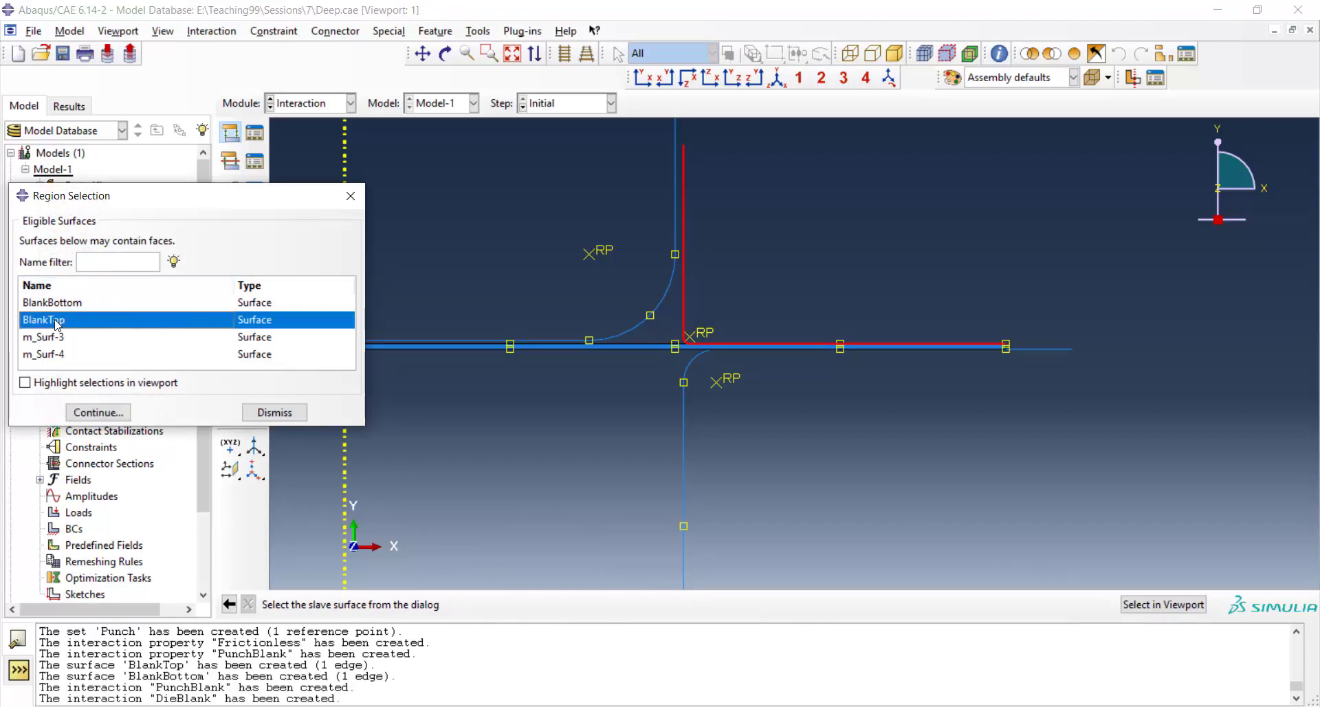
click(99, 412)
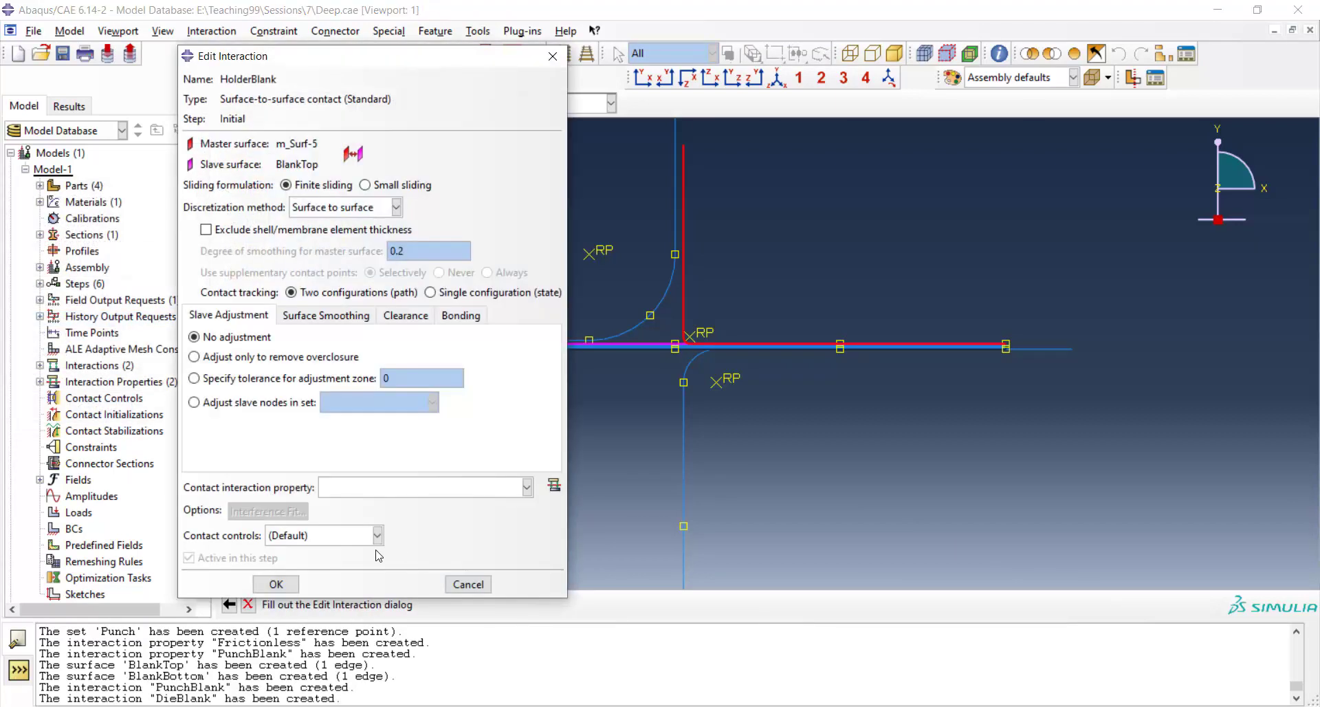
Step: Assign the Frictionless contact property to the holder-to-blank interaction and finish creating it
click(329, 488)
click(340, 508)
click(275, 584)
Step: Review the status of the contact interactions across all analysis steps in the Interaction Manager
scroll(413, 479, up, 2)
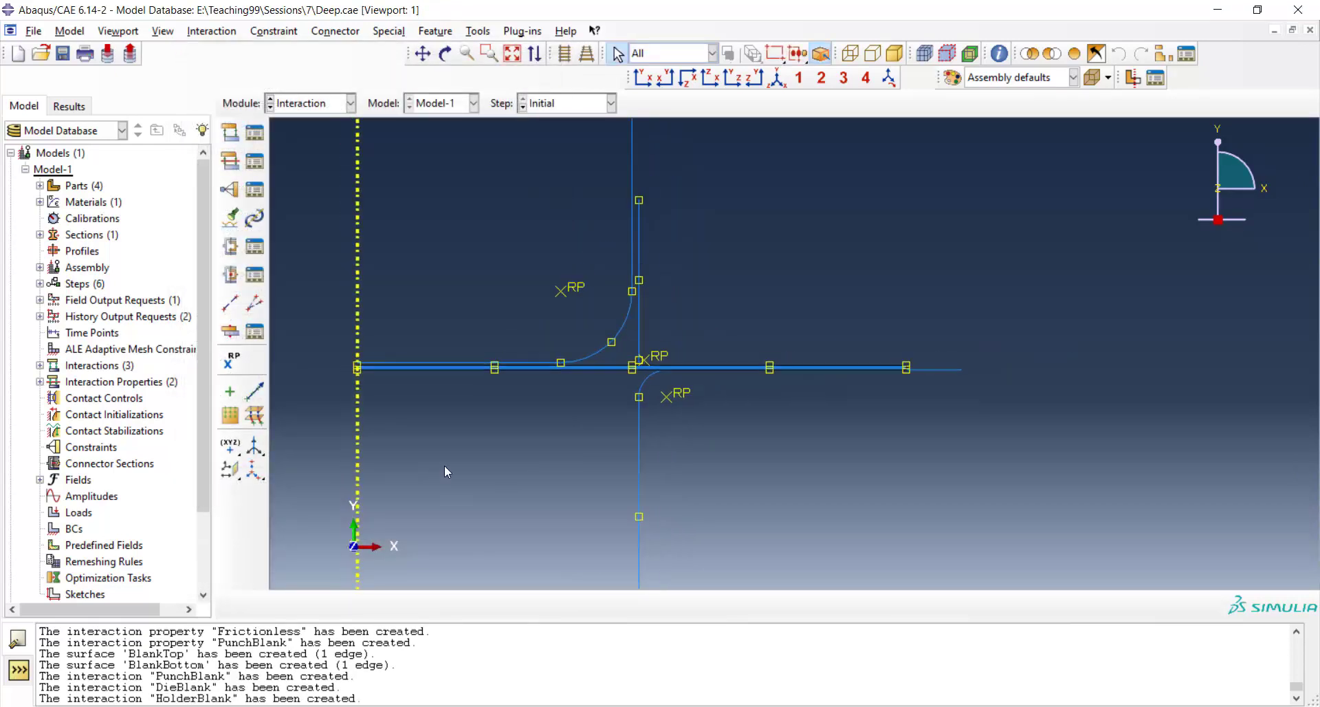
scroll(450, 350, up, 1)
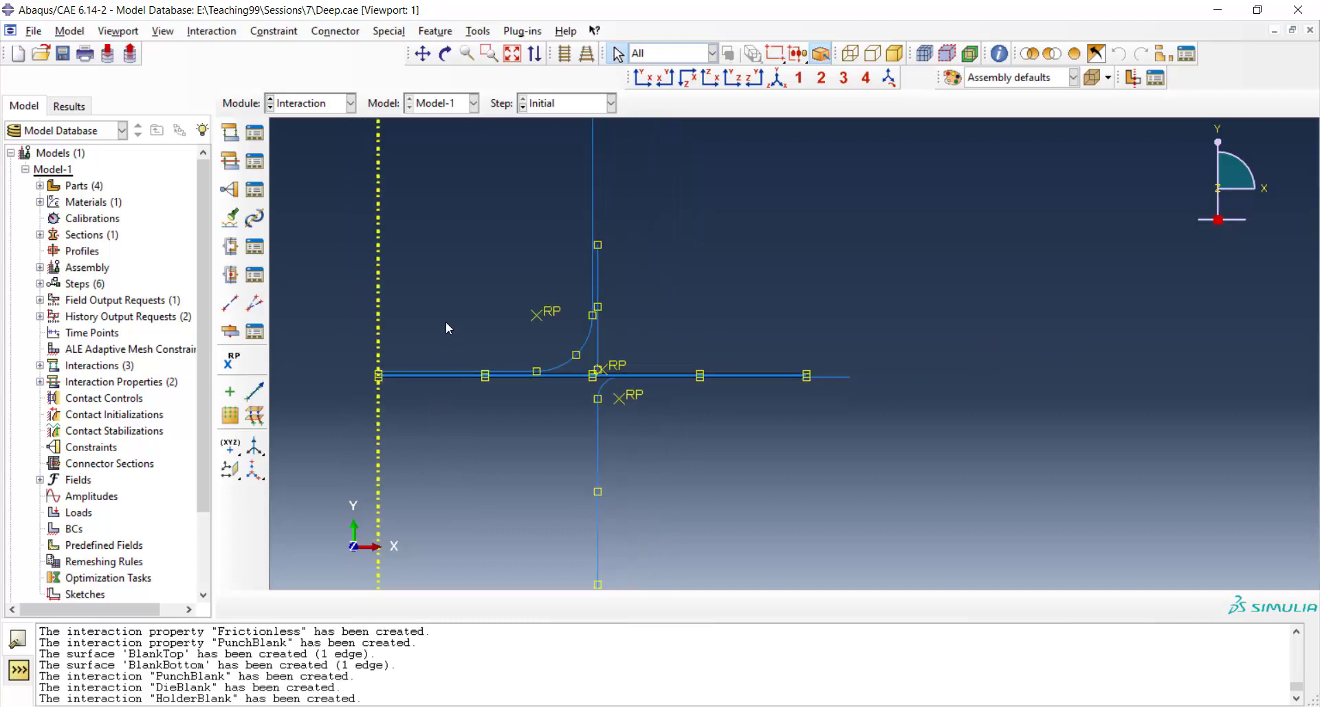
click(256, 134)
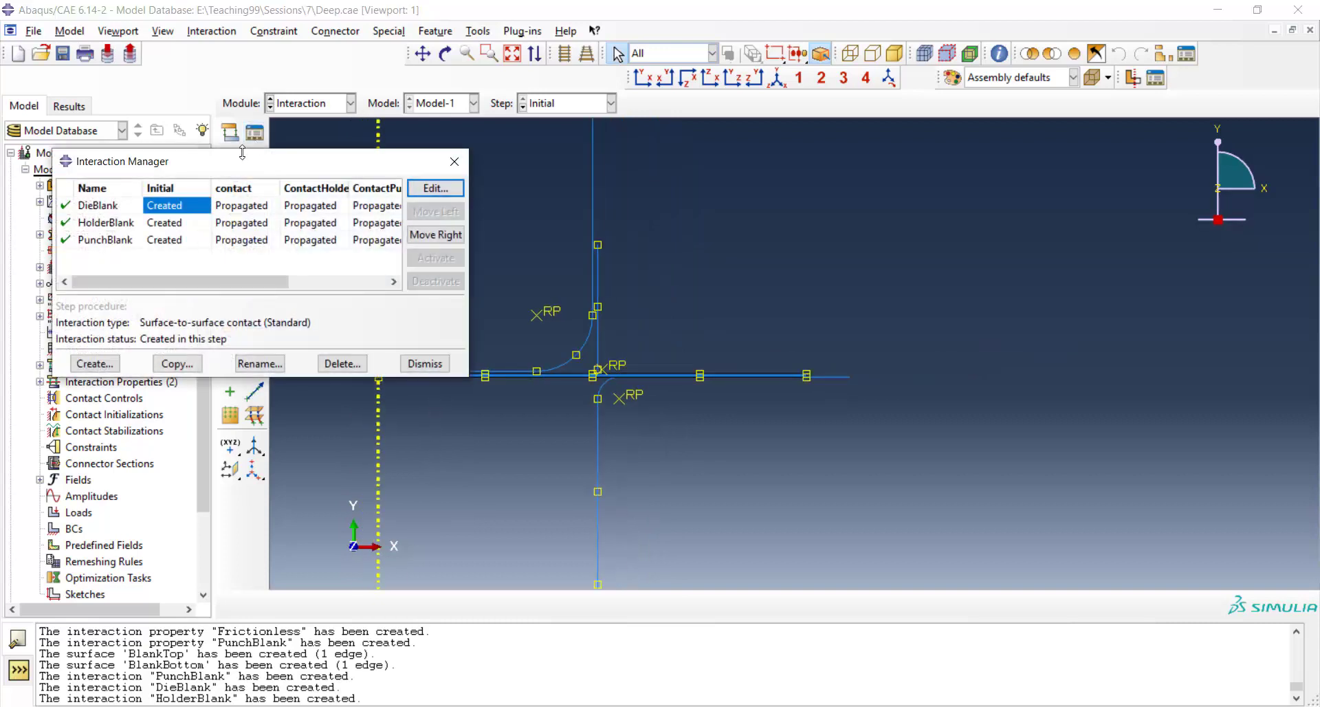
drag(241, 153, 316, 159)
drag(514, 371, 794, 452)
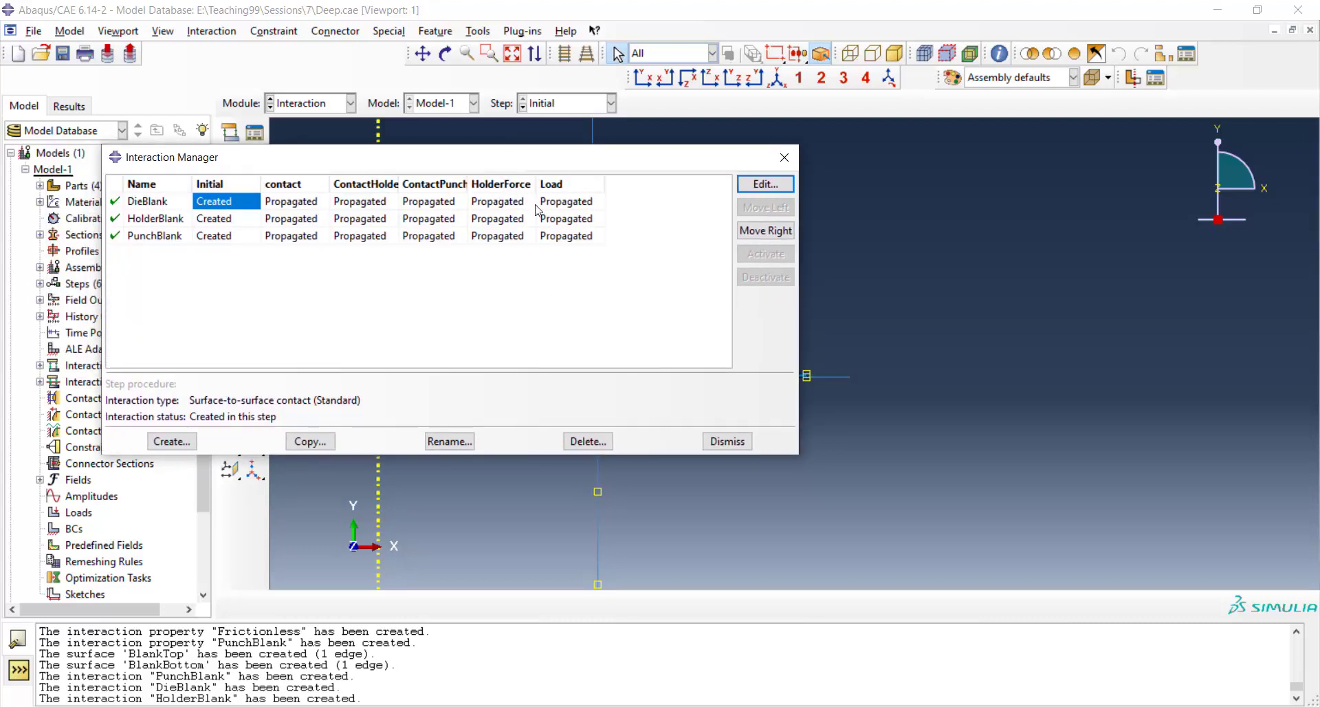
click(734, 447)
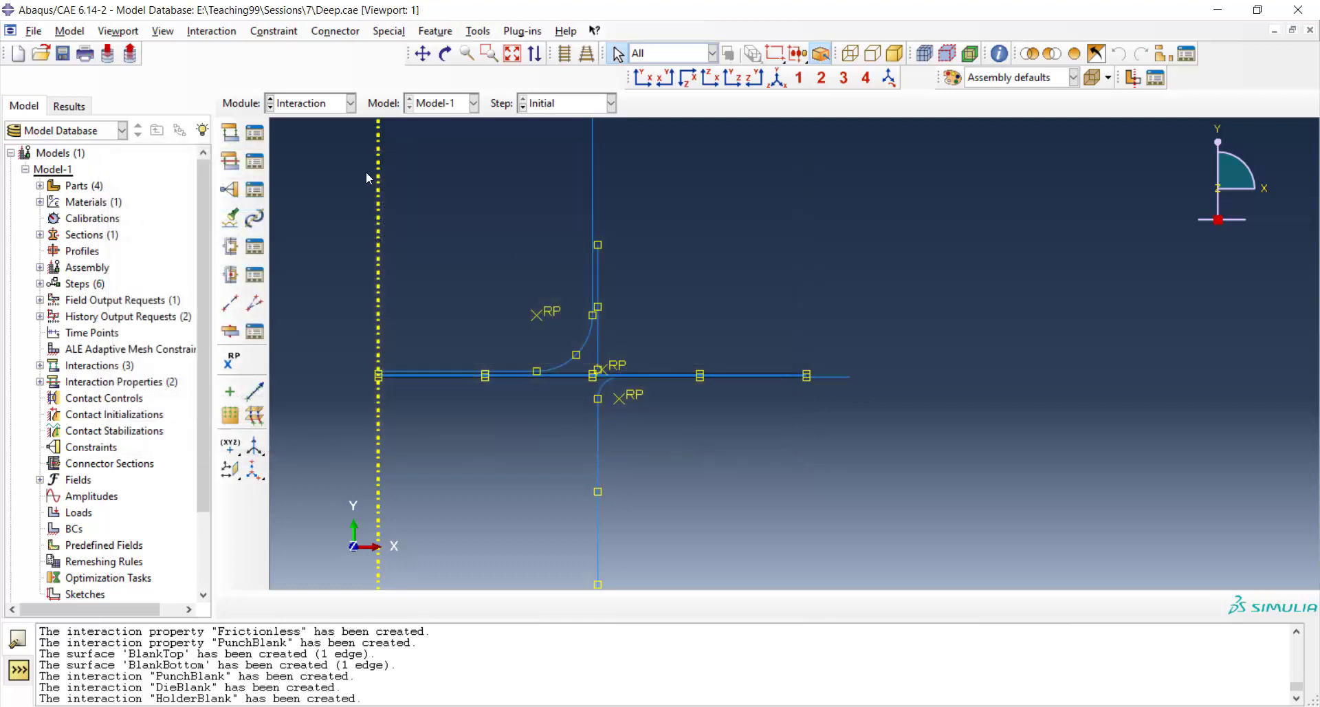
Step: Switch to the Load module and start a Symmetry/Antisymmetry/Encastre boundary condition named Die in the Initial step
click(313, 103)
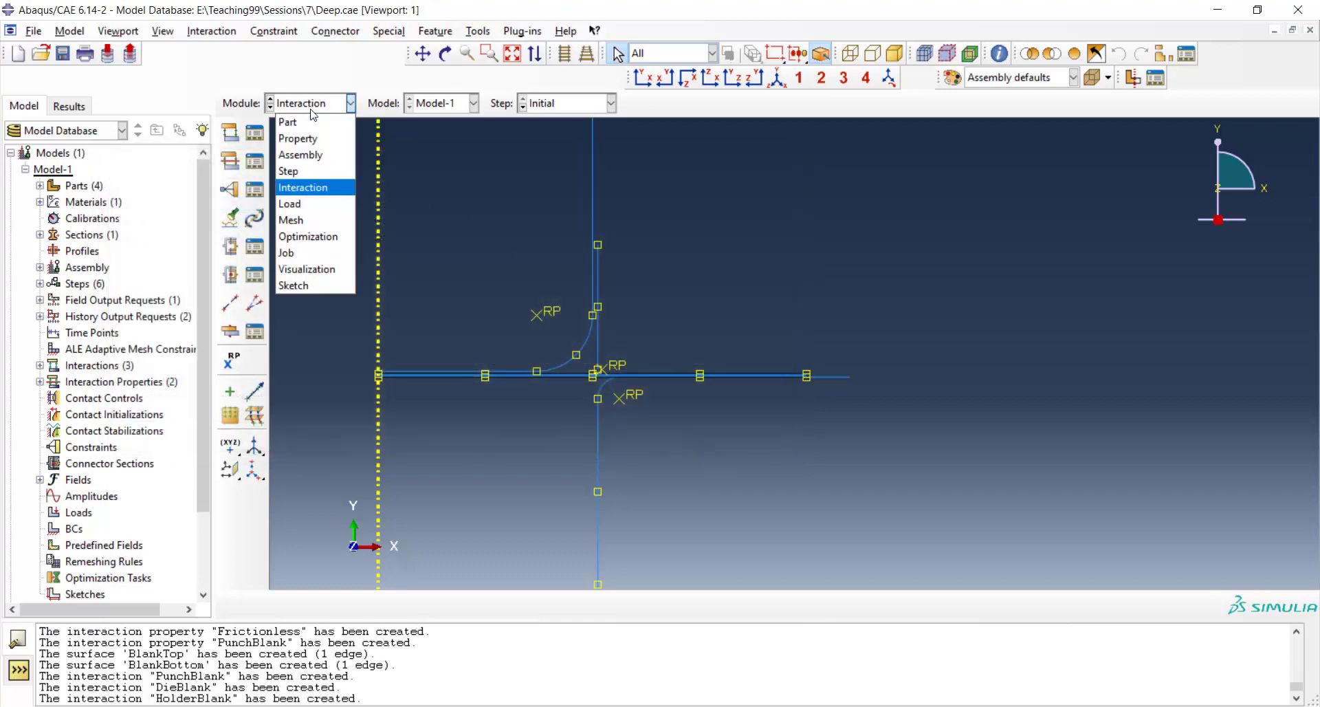
click(323, 204)
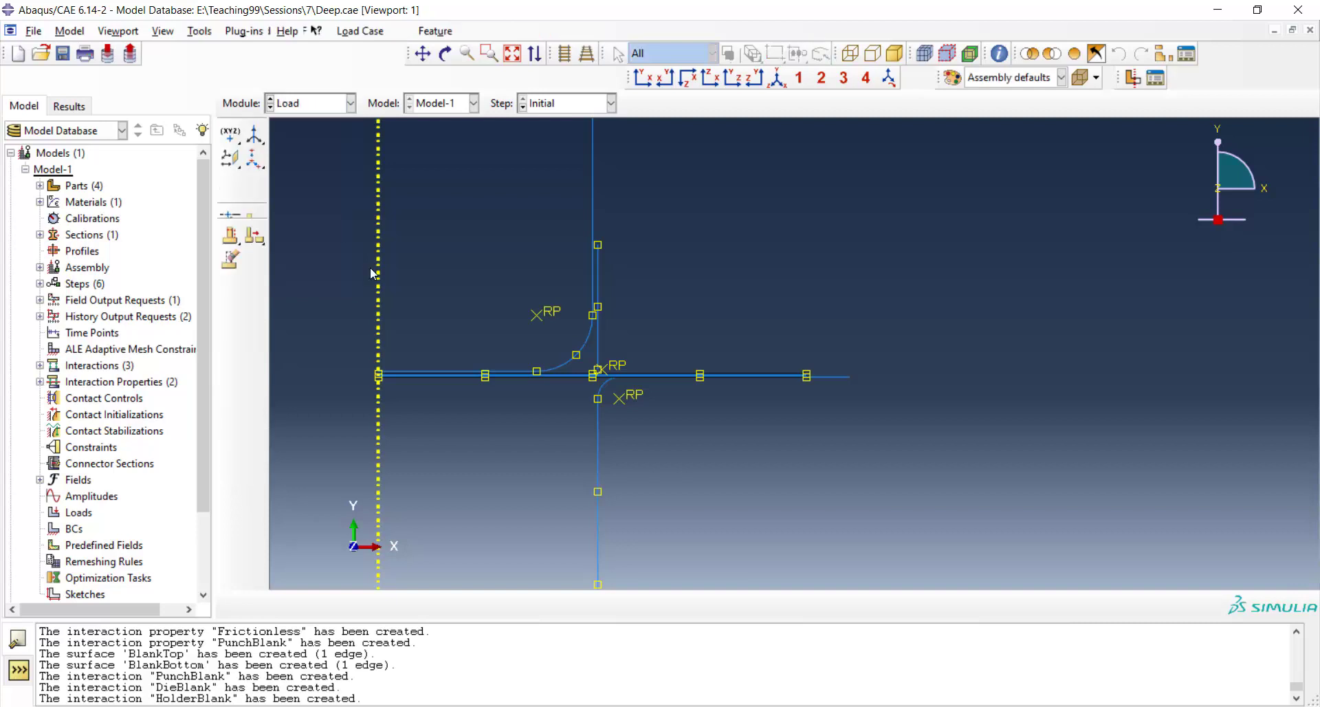
scroll(495, 331, down, 3)
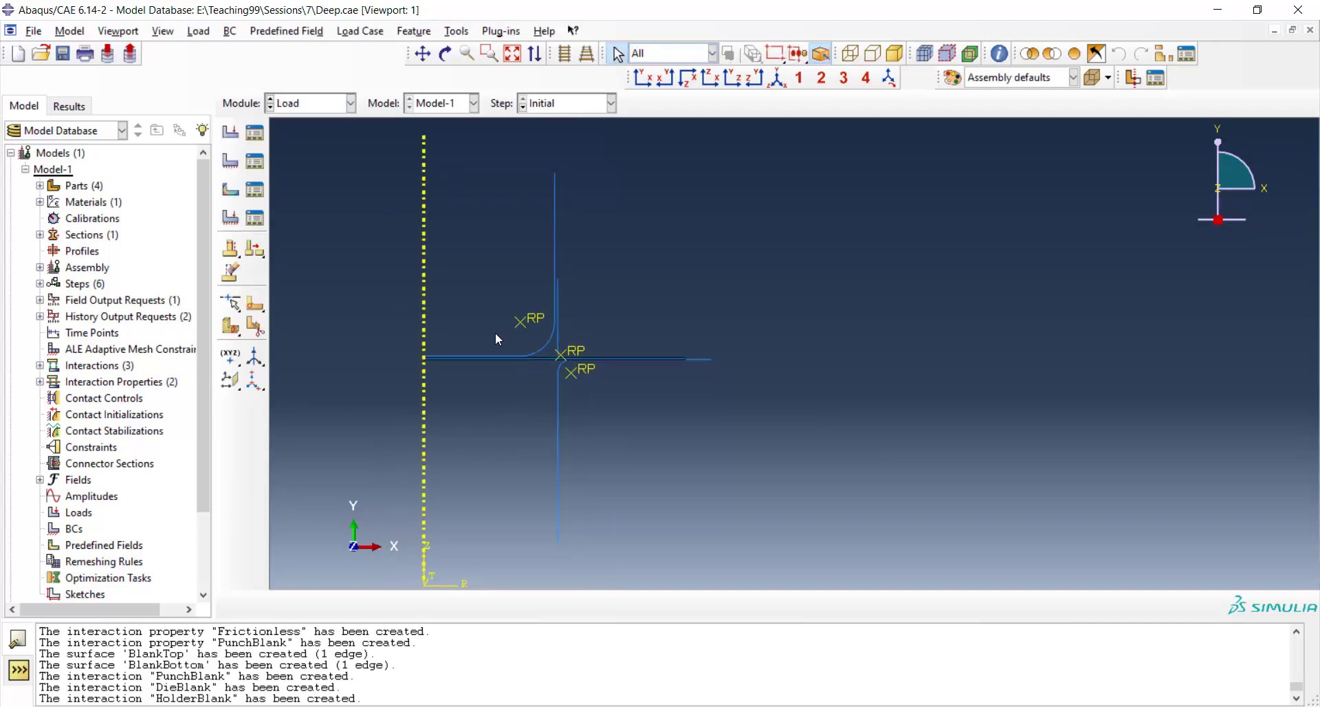
scroll(496, 423, up, 2)
scroll(493, 424, up, 2)
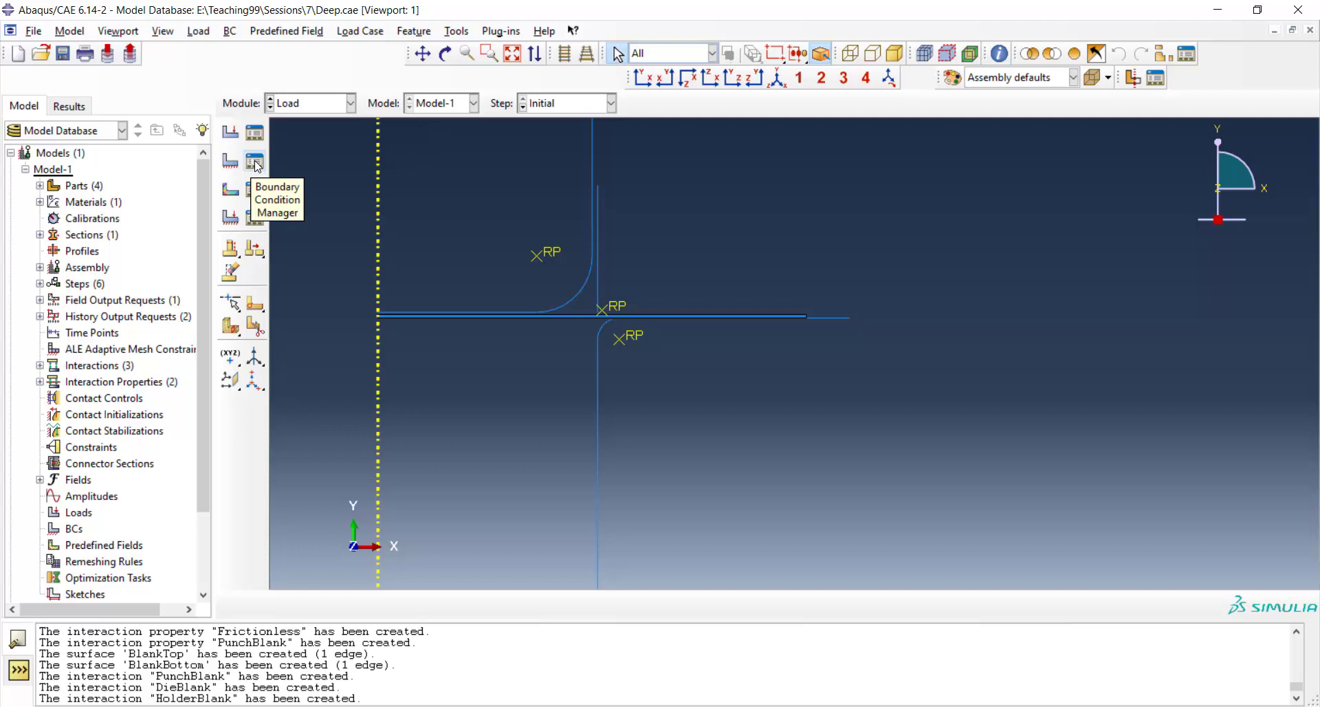
click(230, 161)
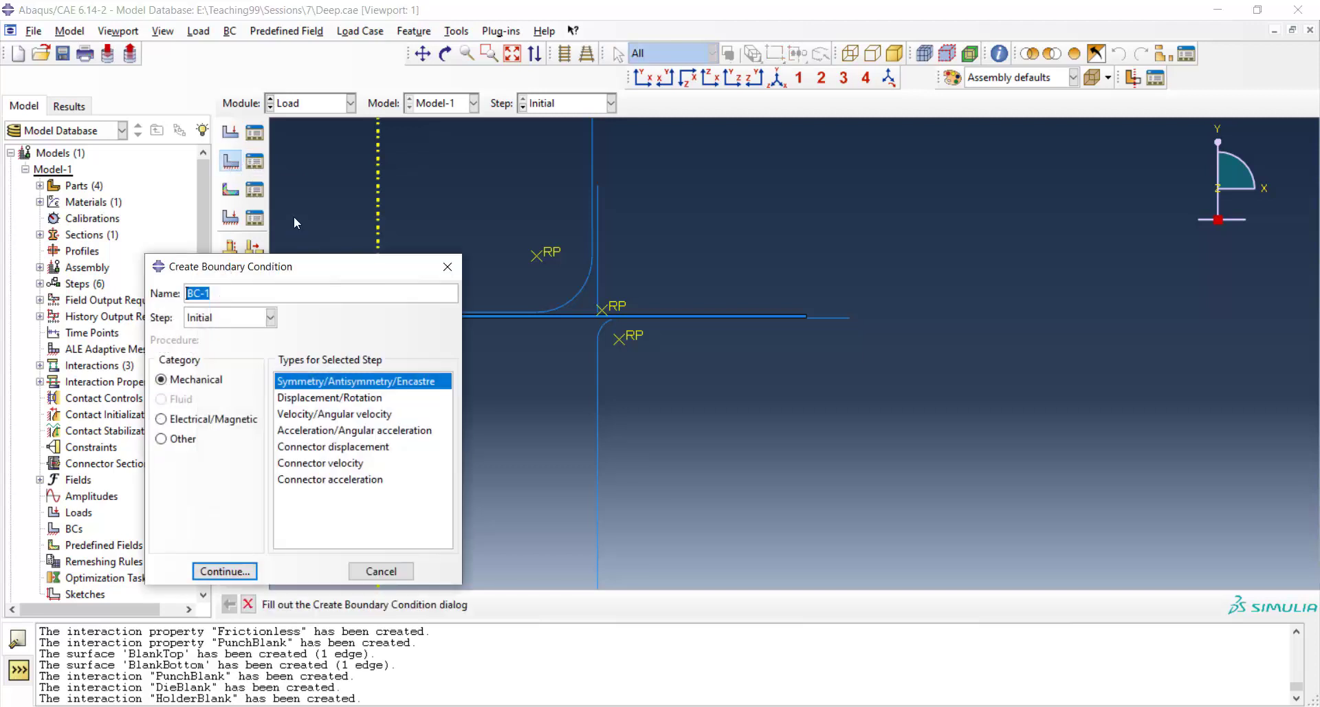
text(Die)
click(213, 570)
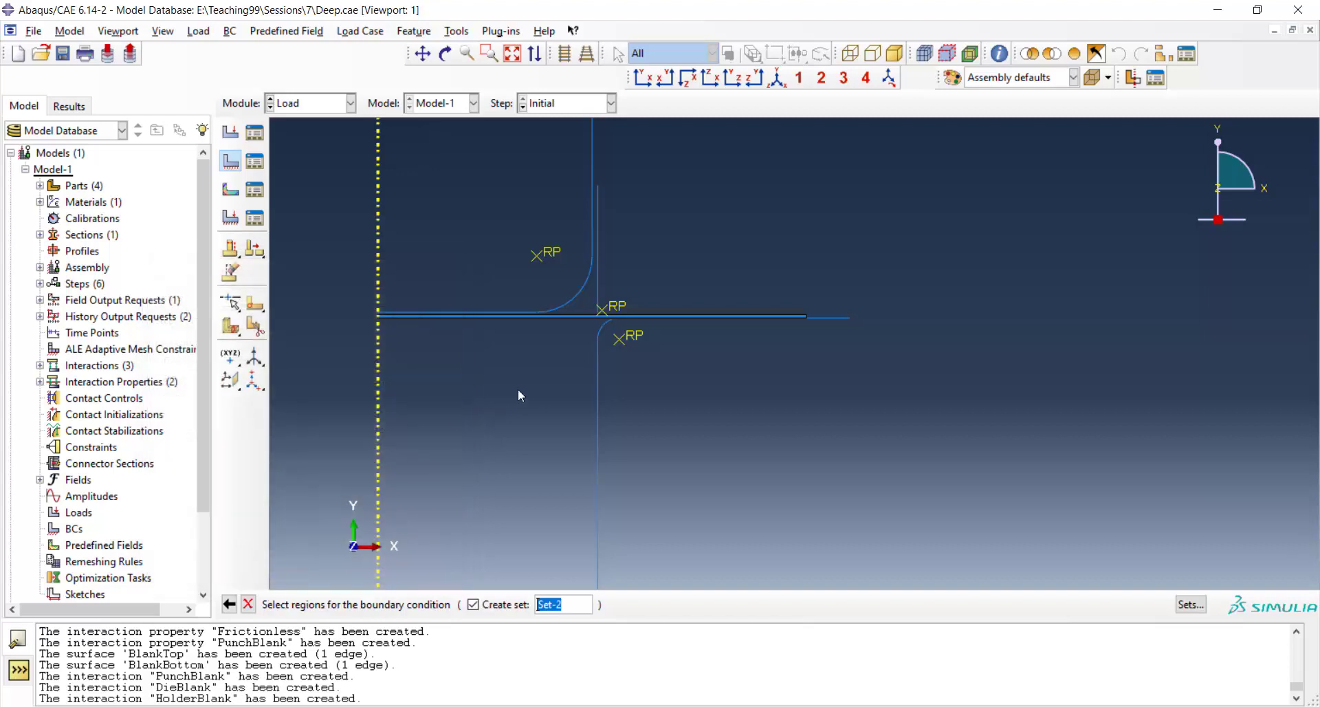
Step: Apply an ENCASTRE constraint to the die's reference point and check the Die condition's step status in the Boundary Condition Manager
click(620, 338)
click(621, 604)
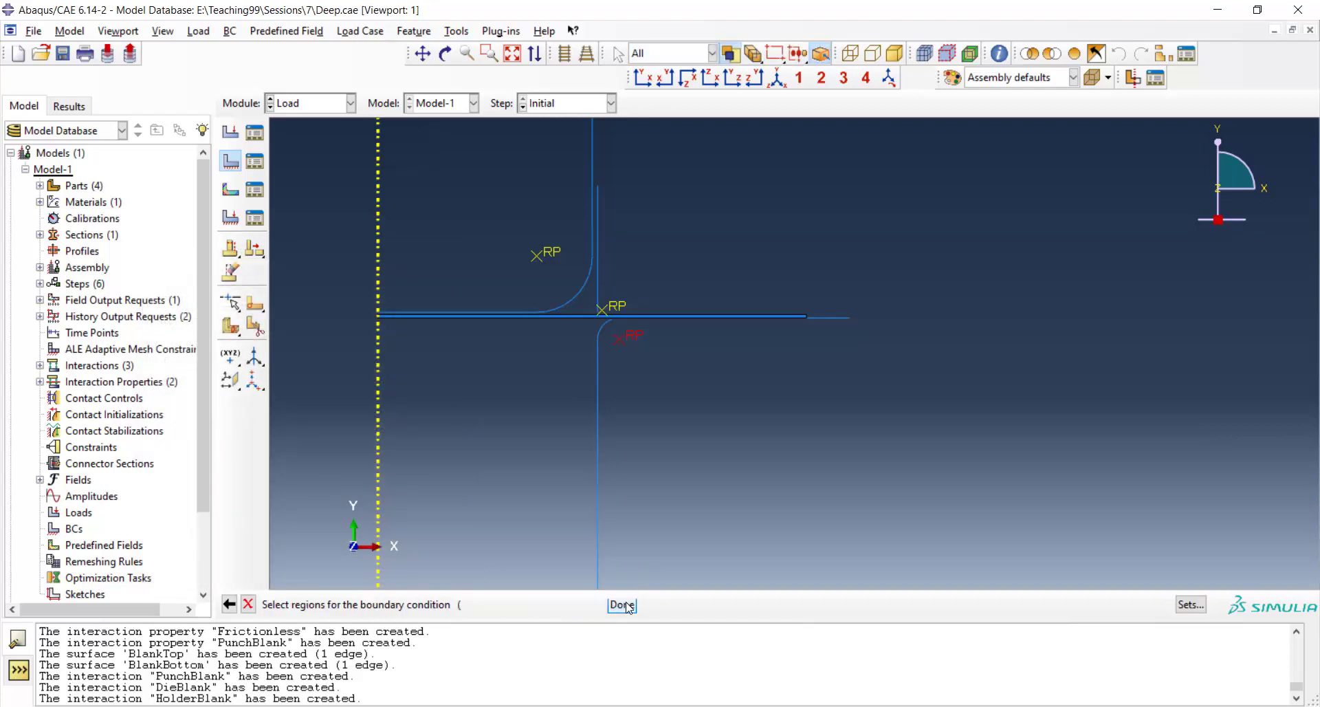
click(102, 442)
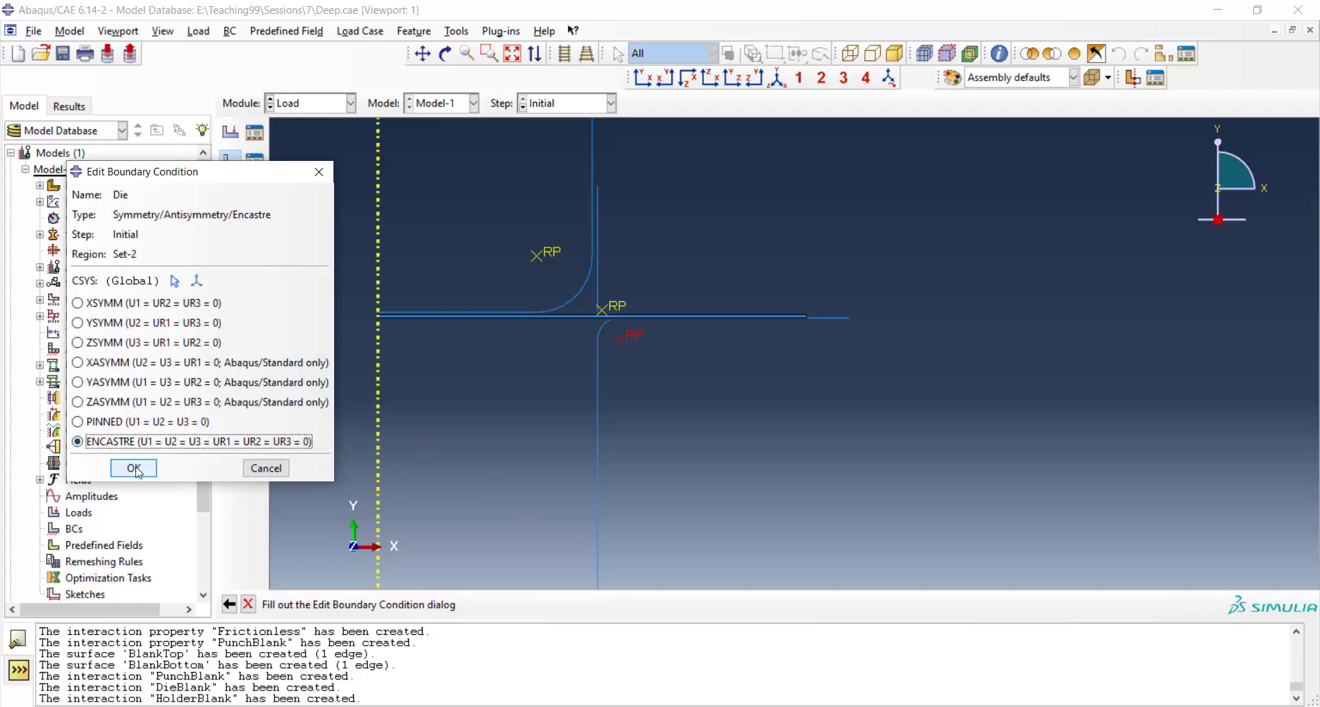
click(134, 468)
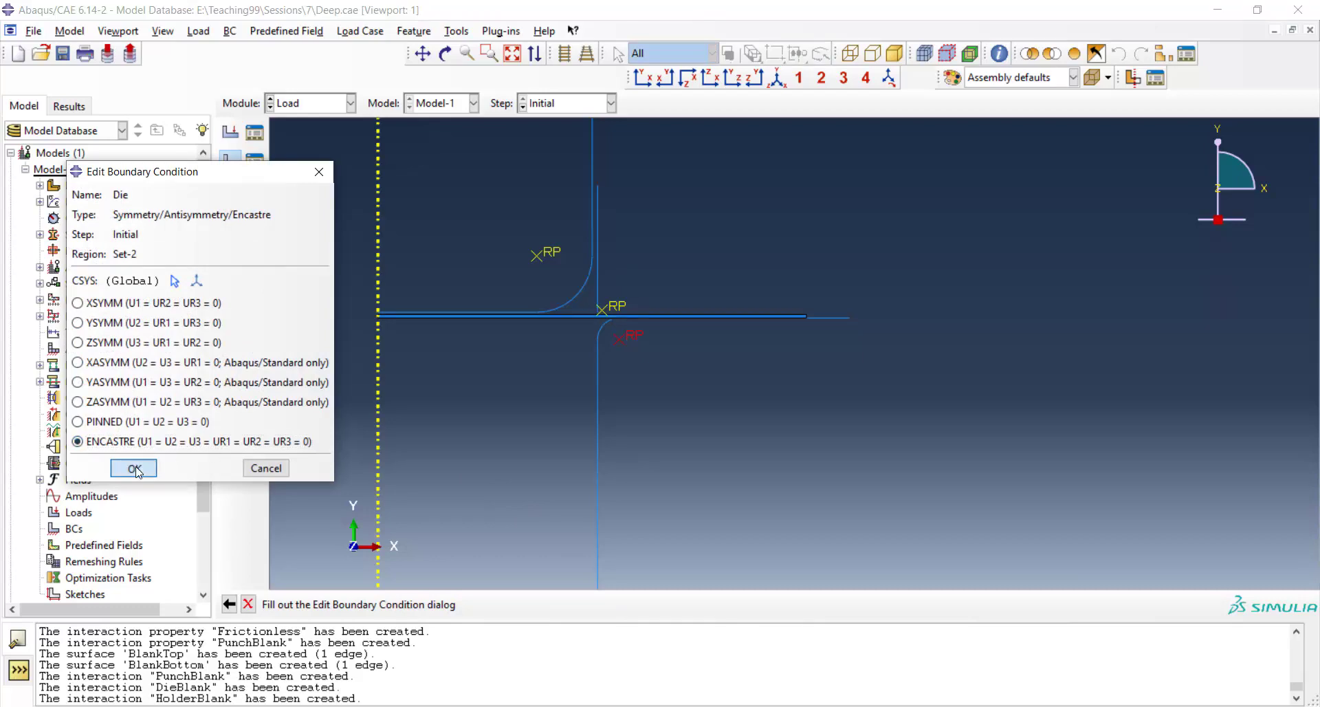
click(254, 163)
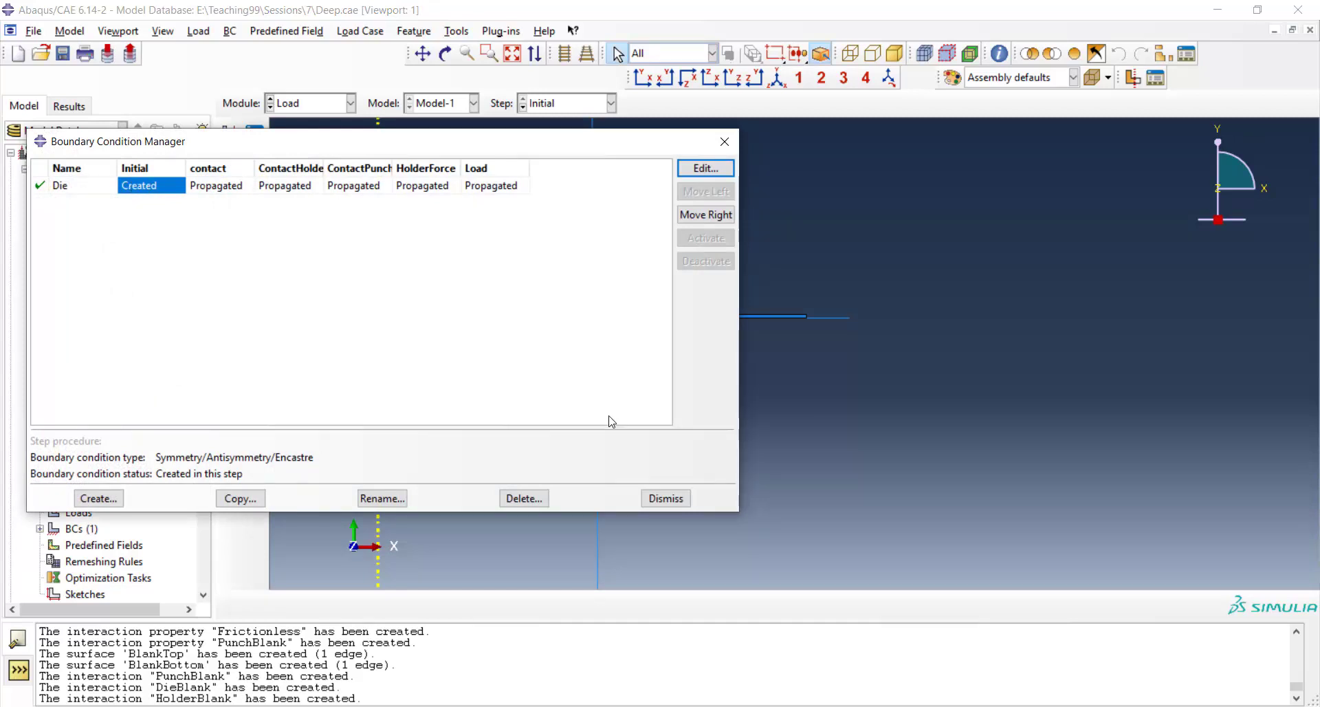
click(664, 498)
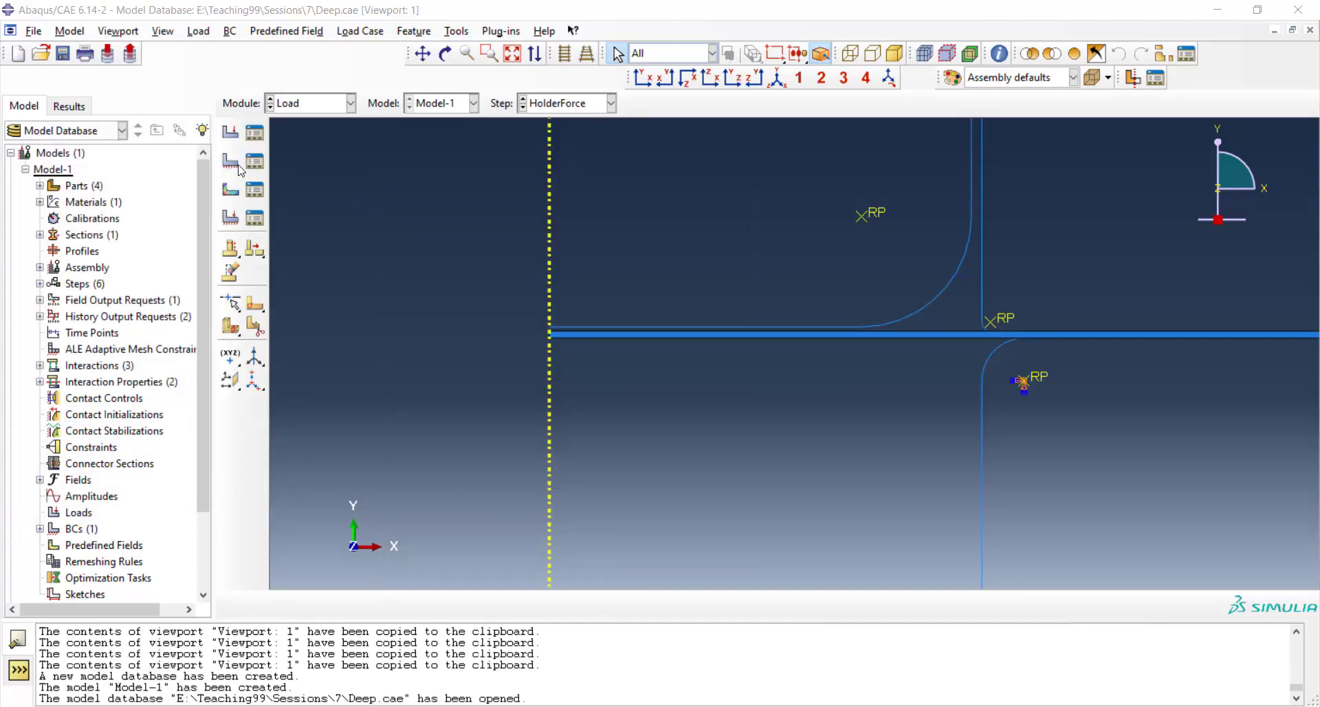
Step: Start a Displacement/Rotation boundary condition named Blank in the HolderForce step
click(231, 161)
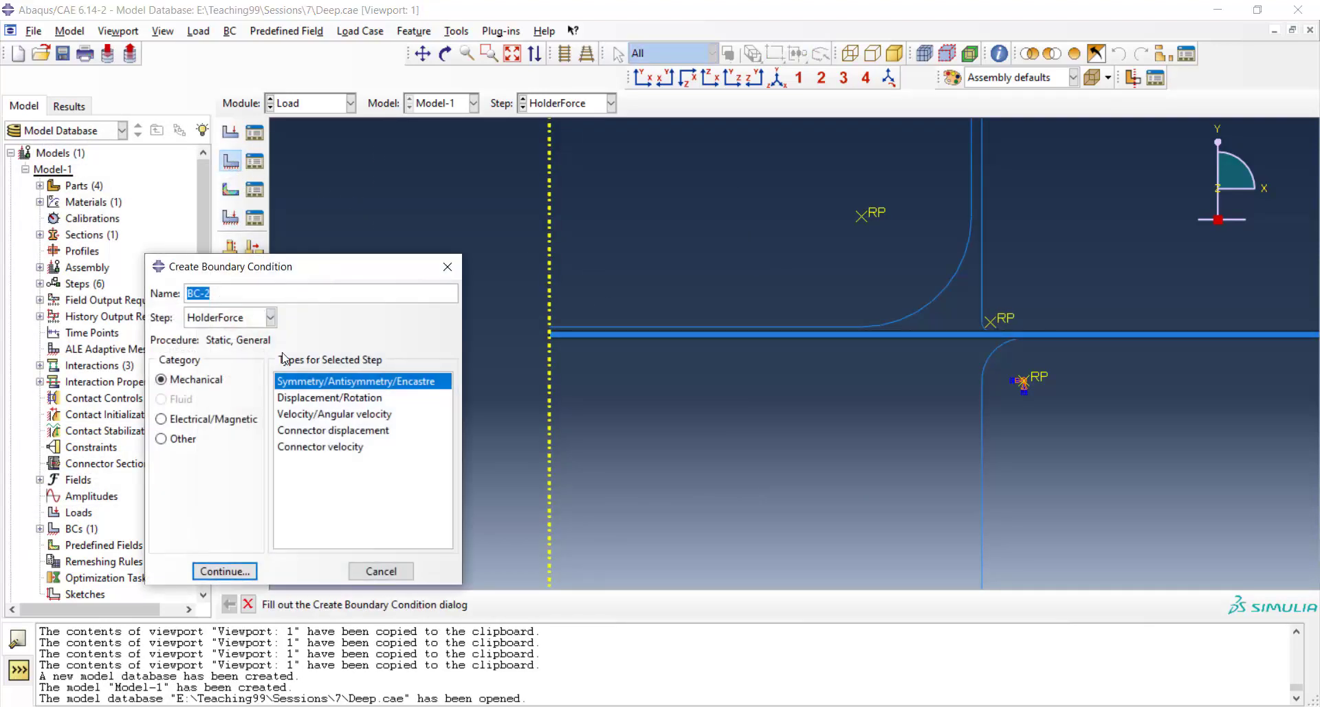
text(Blank)
click(290, 397)
click(220, 571)
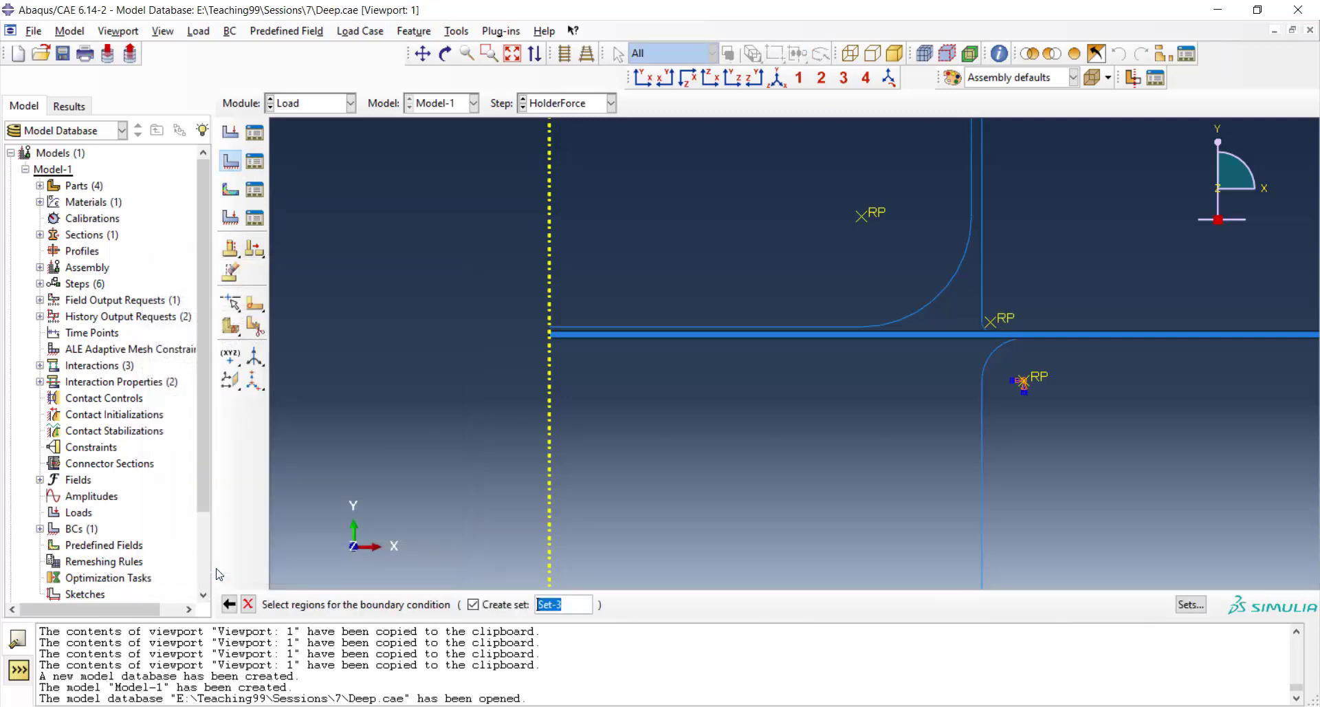
Step: Assign the Blank condition to the blank's edge on the symmetry axis and constrain U1, U2 and UR3
scroll(529, 347, up, 5)
scroll(535, 342, up, 2)
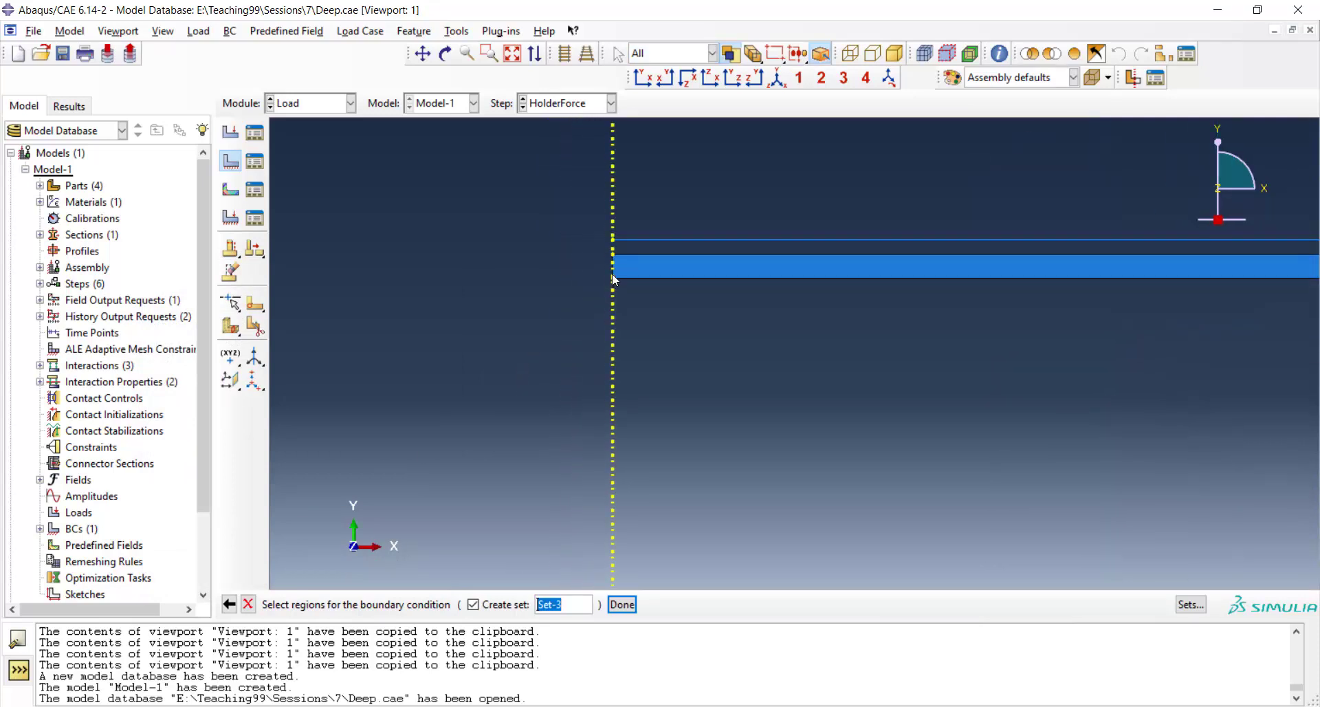
click(613, 268)
click(618, 604)
click(215, 383)
click(214, 406)
click(218, 429)
click(242, 520)
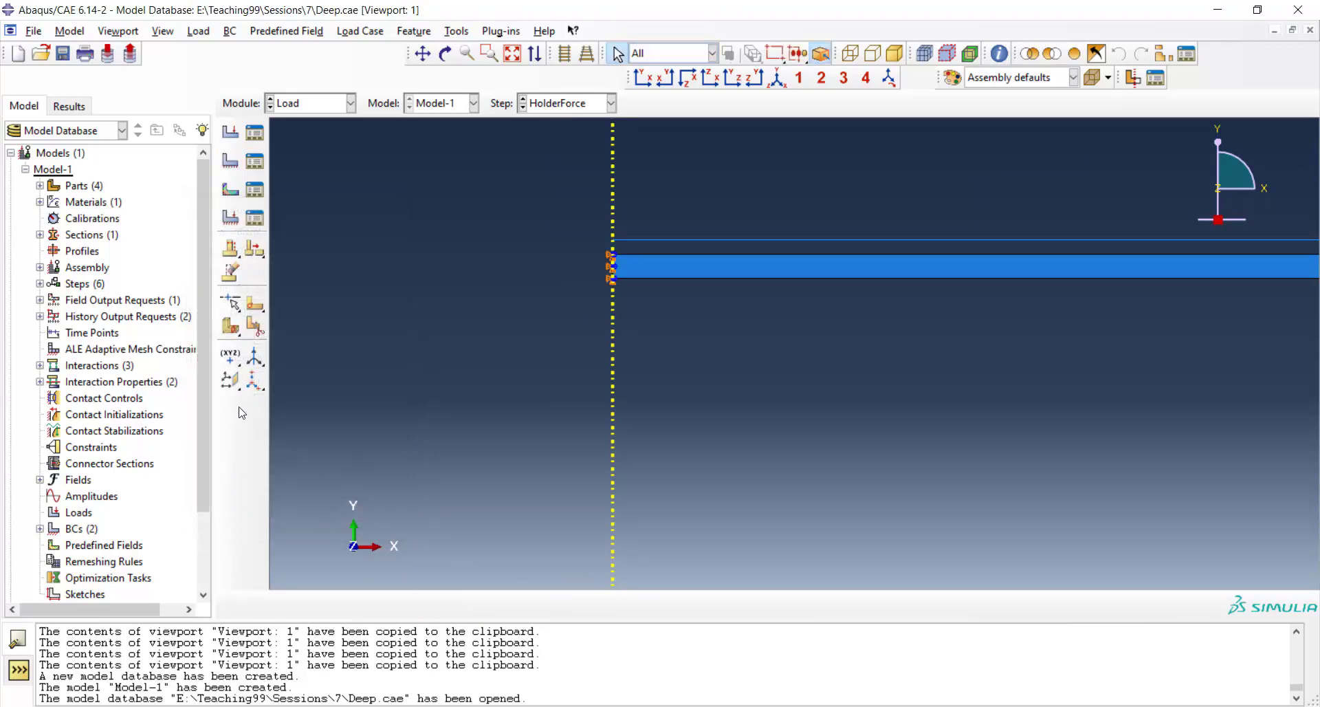
Step: Shift the creation of the Blank boundary condition from the HolderForce step back to the Initial step
click(255, 161)
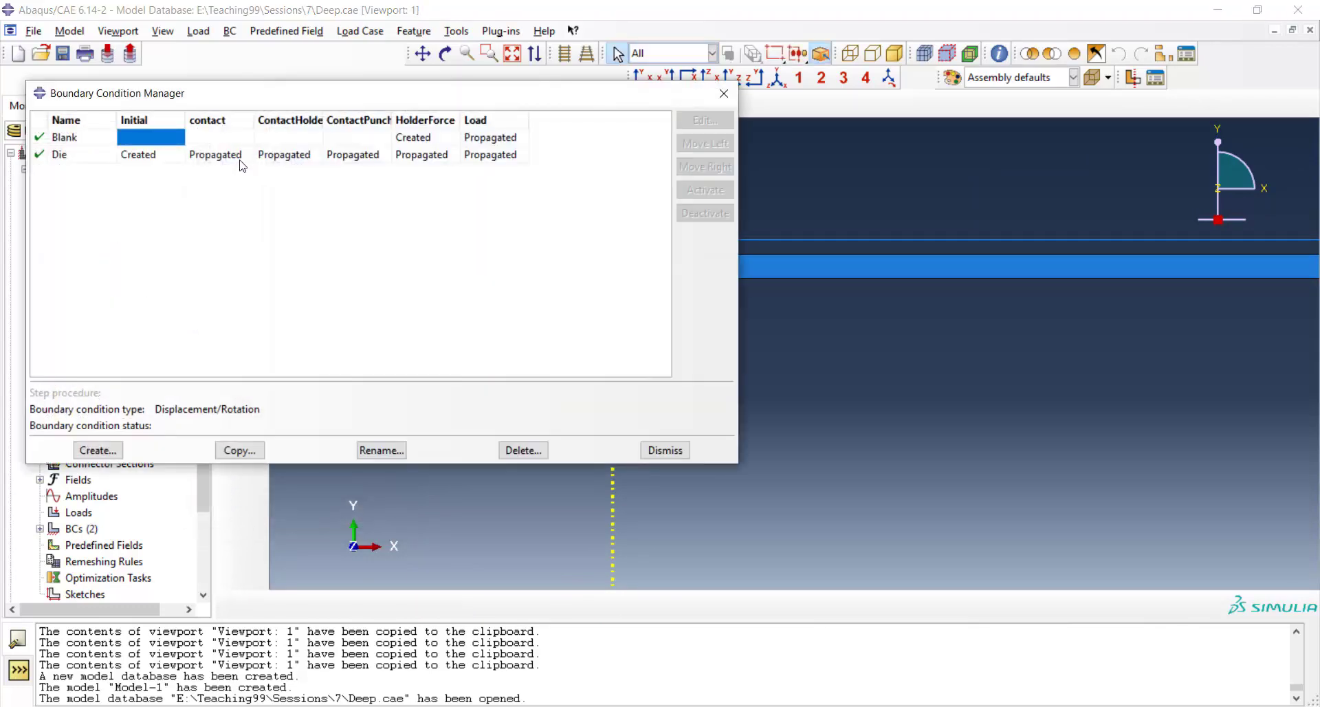
click(426, 137)
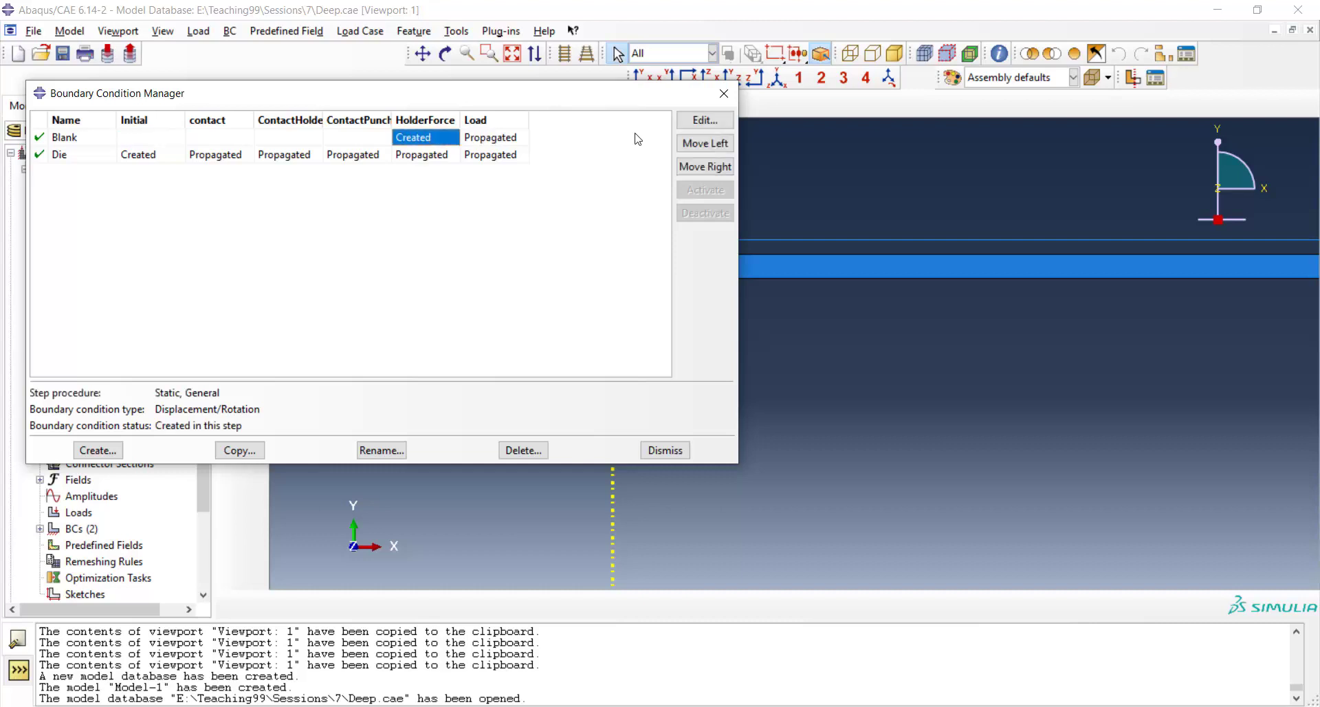
click(699, 146)
click(698, 147)
click(698, 146)
click(698, 146)
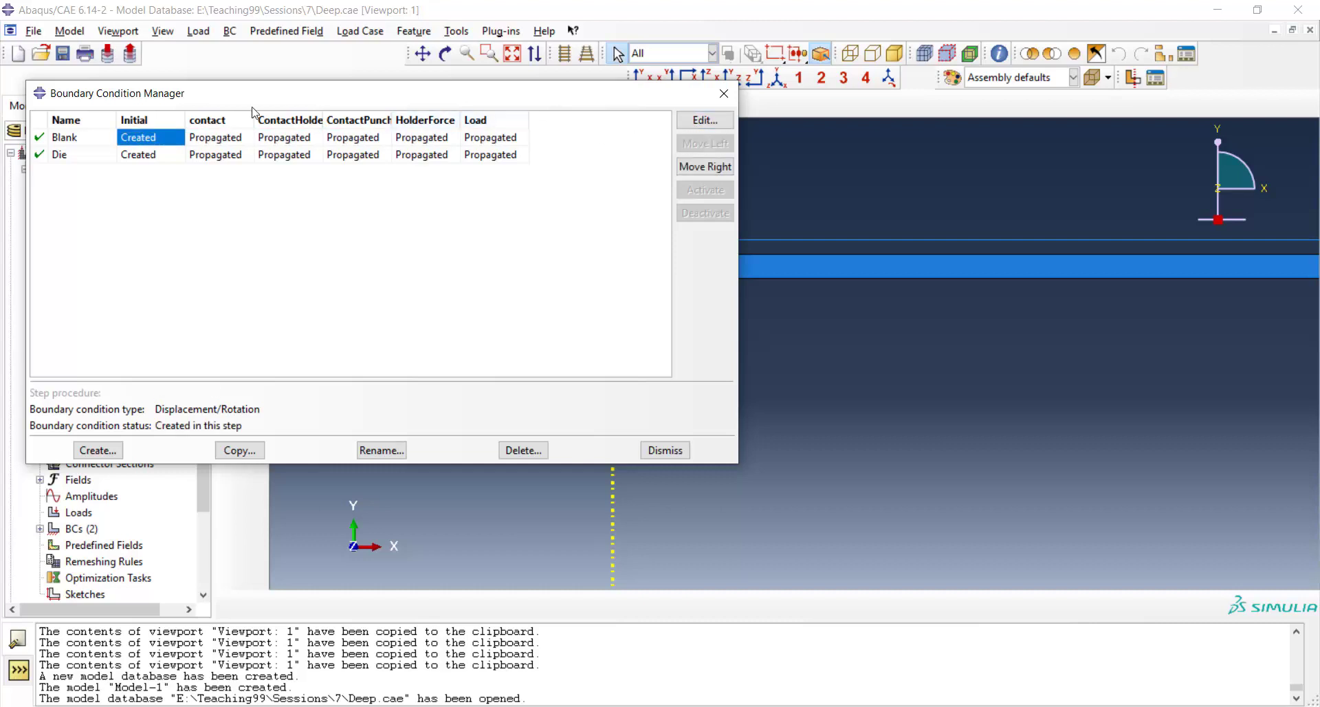
Step: Release the U2 constraint of the Blank boundary condition in the Load step and close the Boundary Condition Manager
click(216, 140)
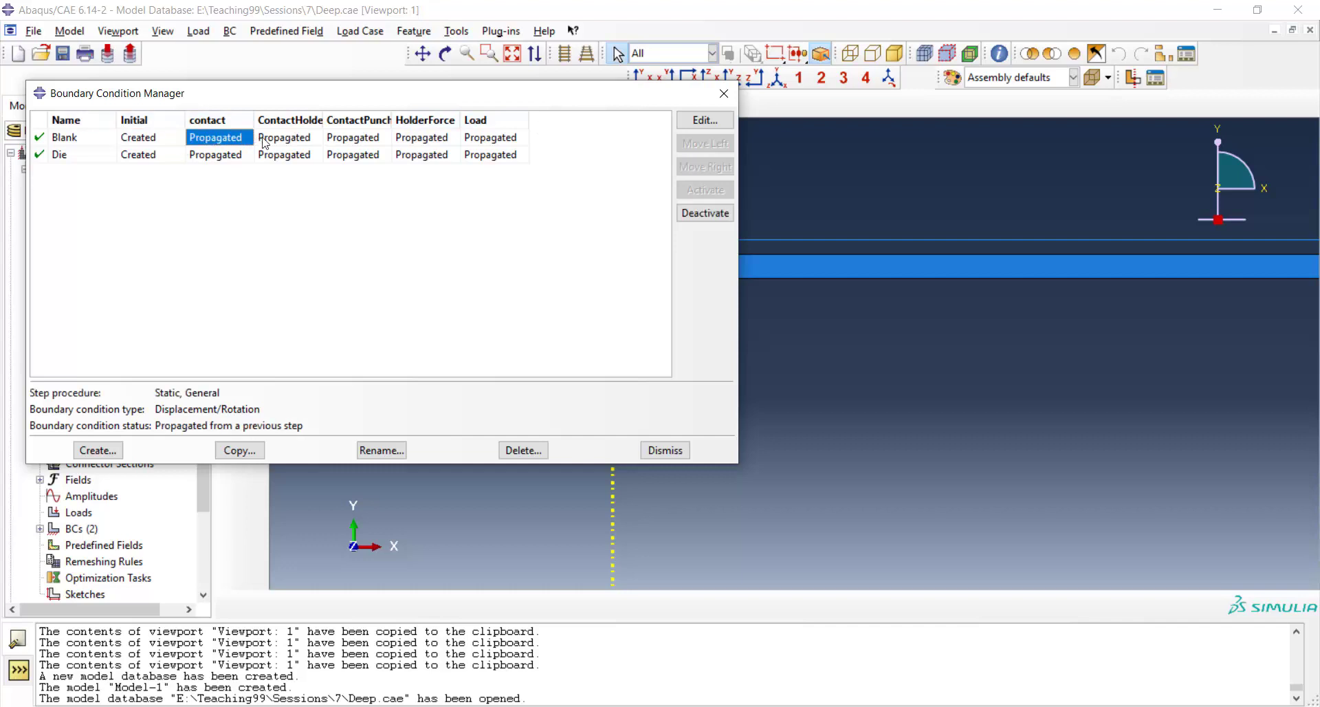
click(319, 142)
click(352, 141)
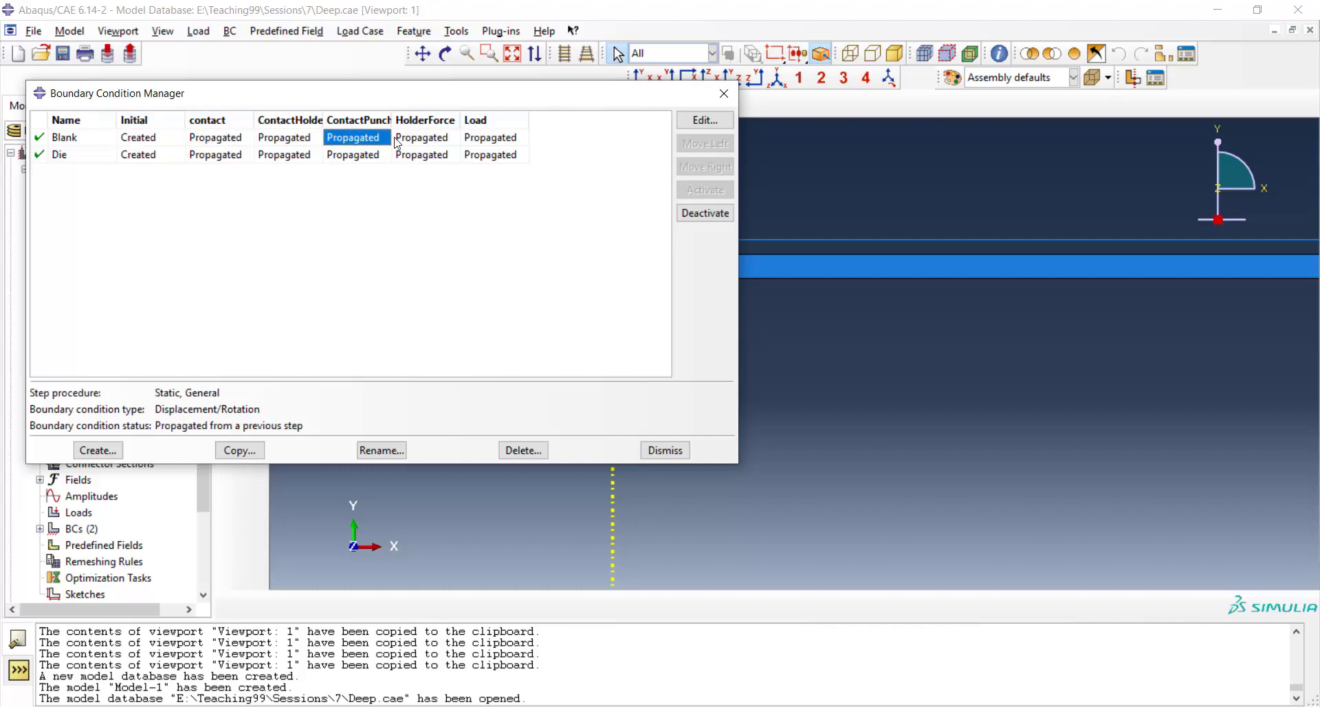
click(489, 139)
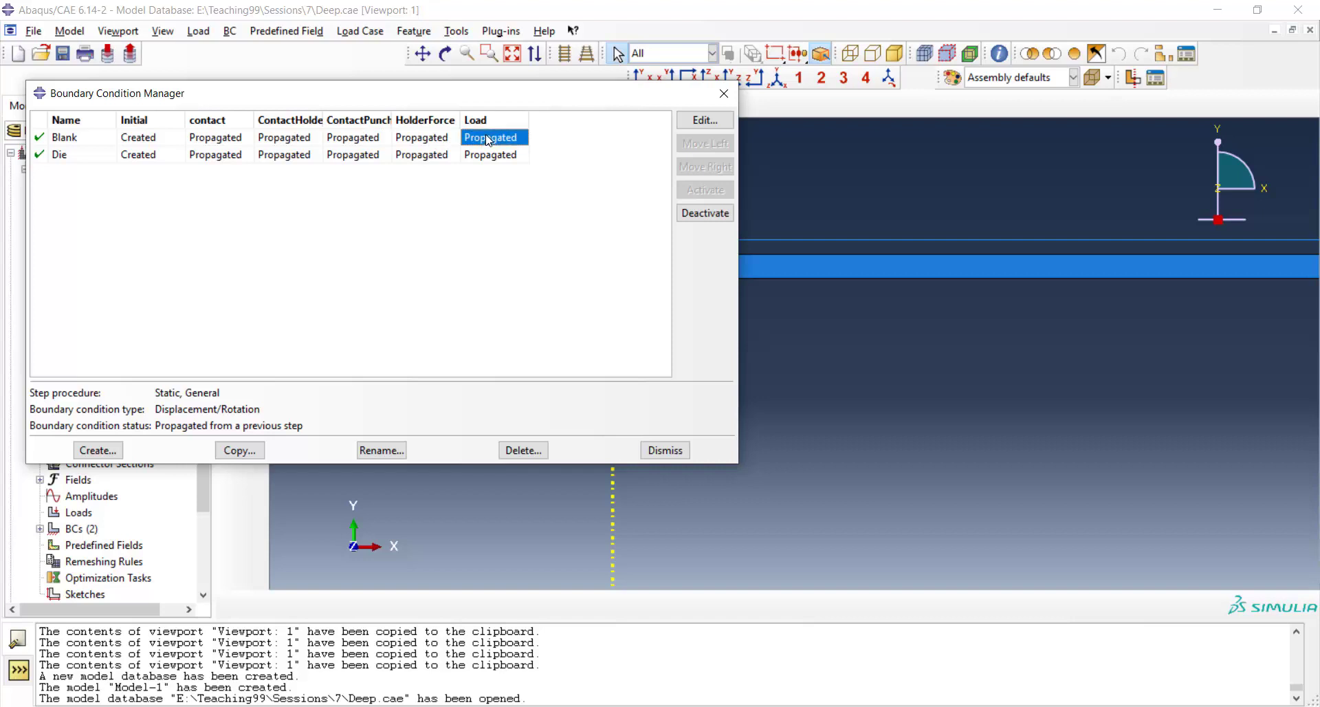
click(706, 121)
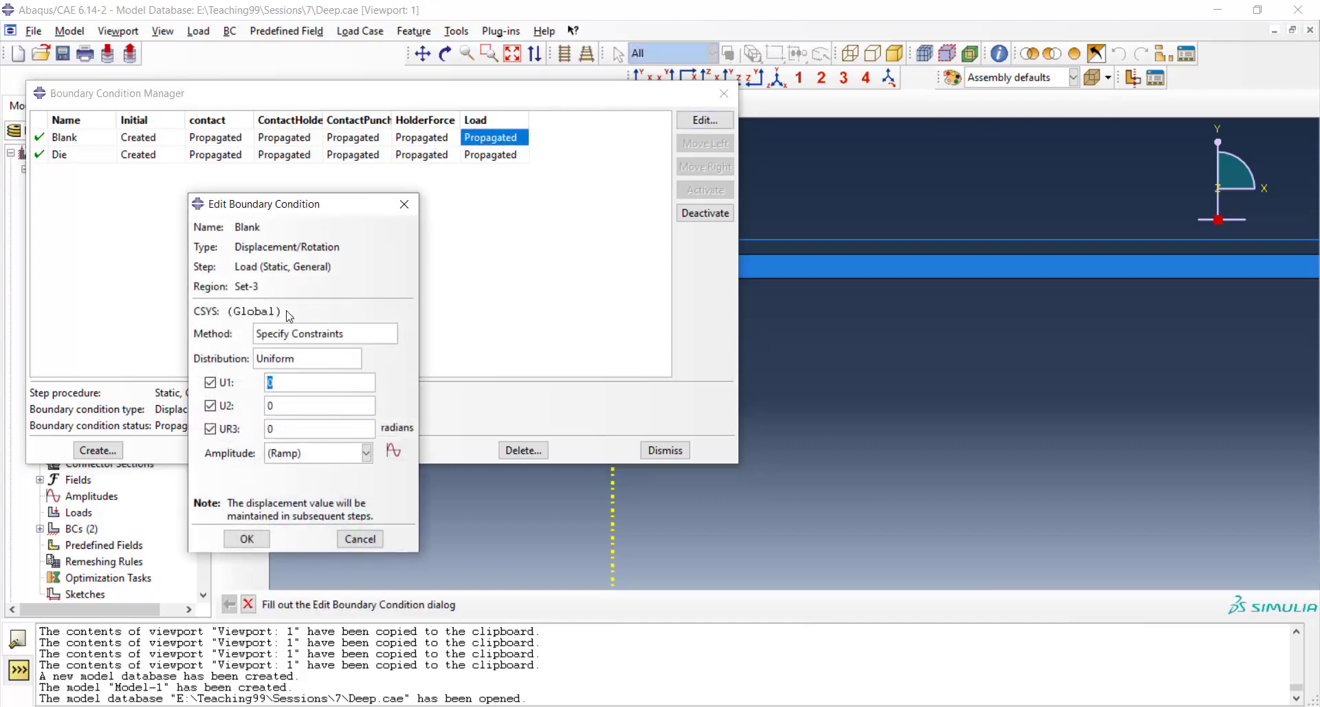
click(210, 406)
click(249, 540)
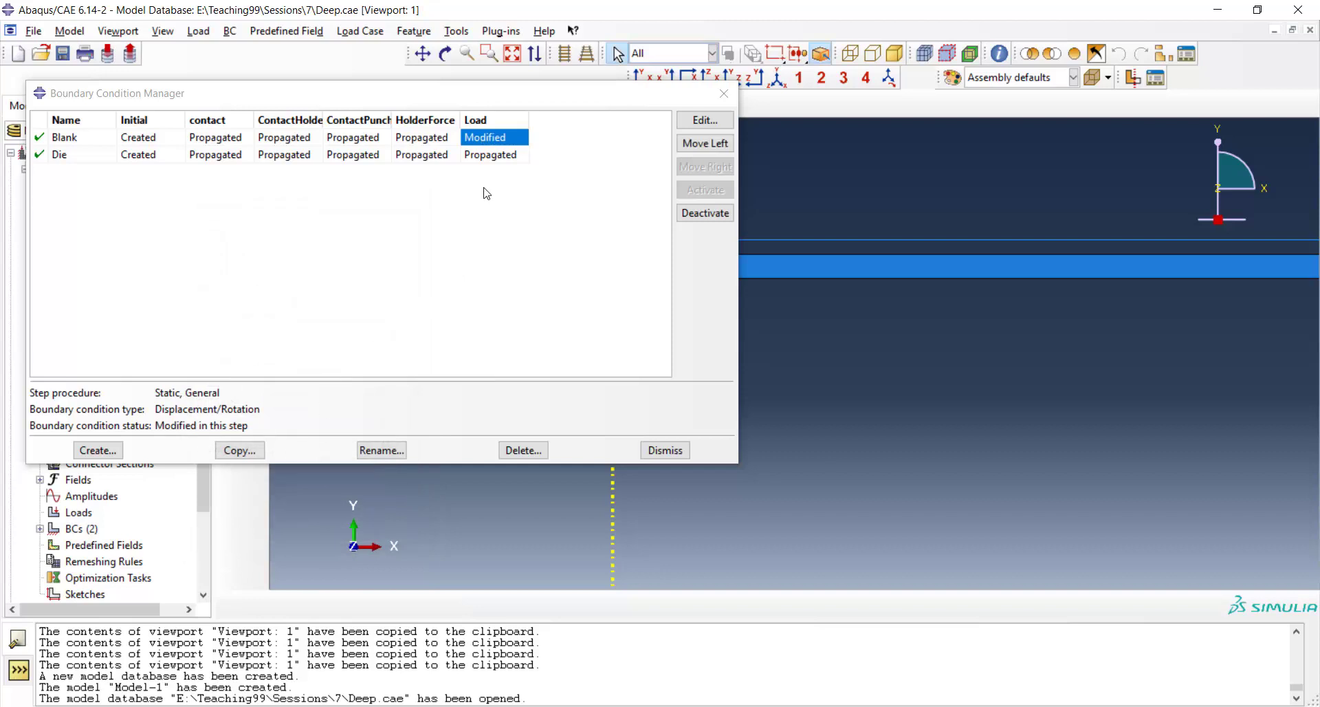
click(665, 450)
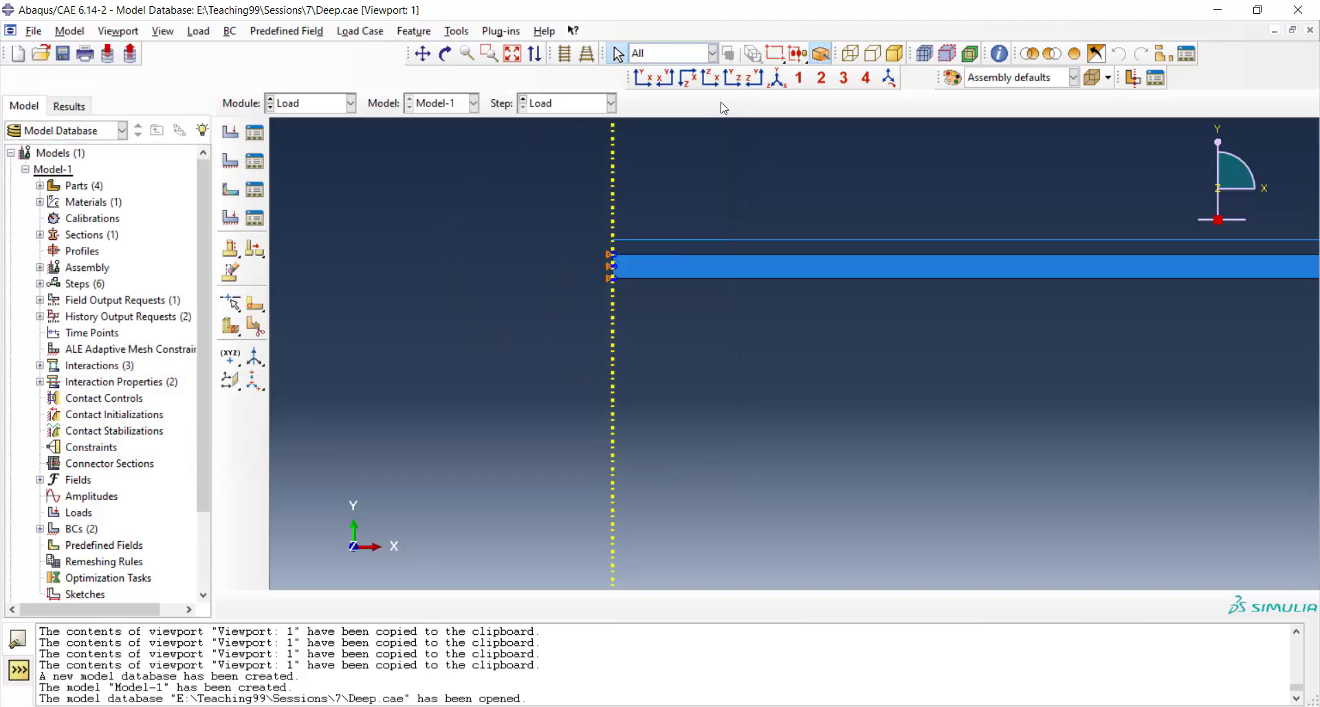
Step: Start a Displacement/Rotation boundary condition named Holder in the Load step, applied to the holder's reference point
click(512, 53)
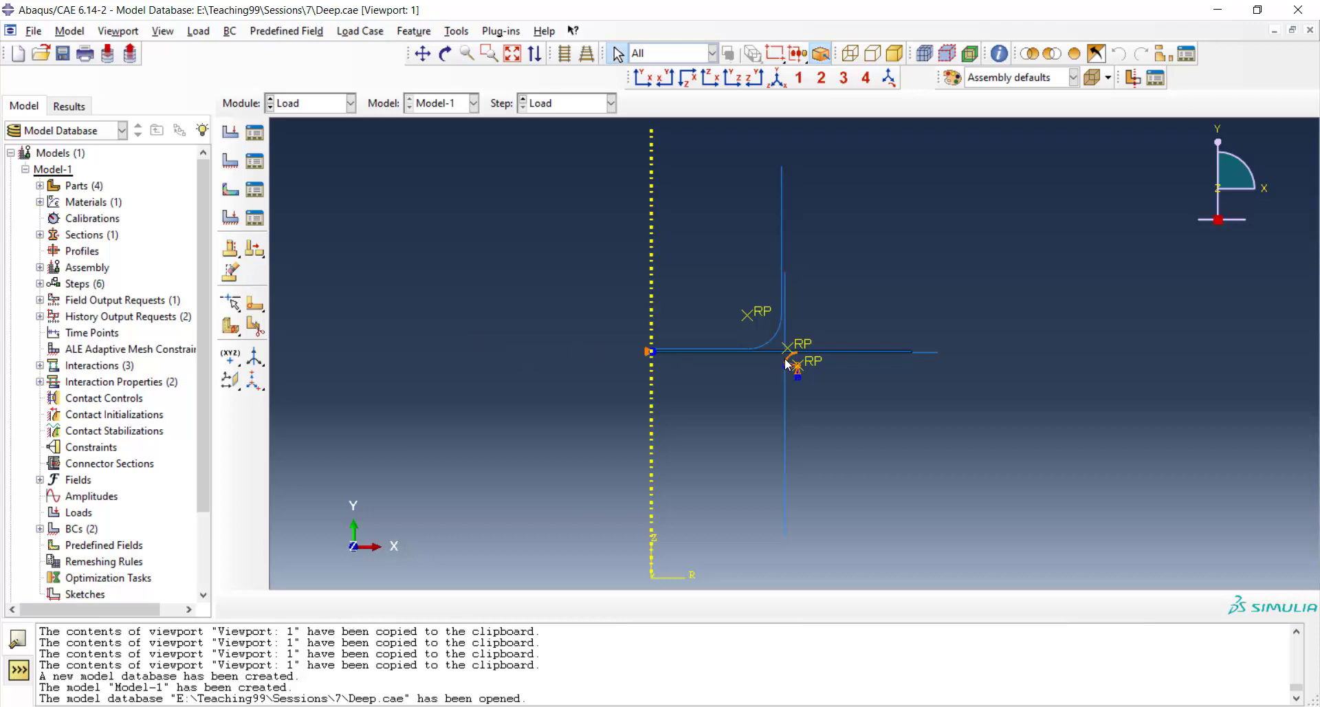
scroll(745, 332, up, 5)
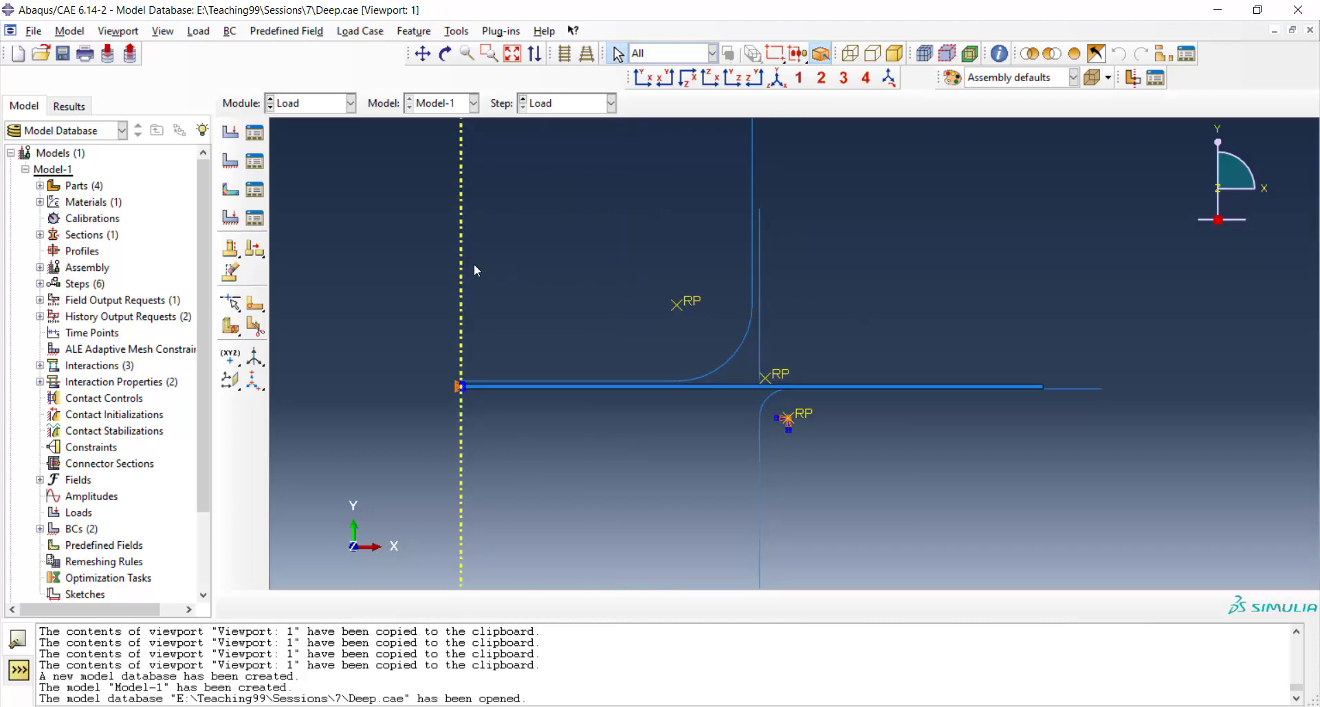
click(230, 161)
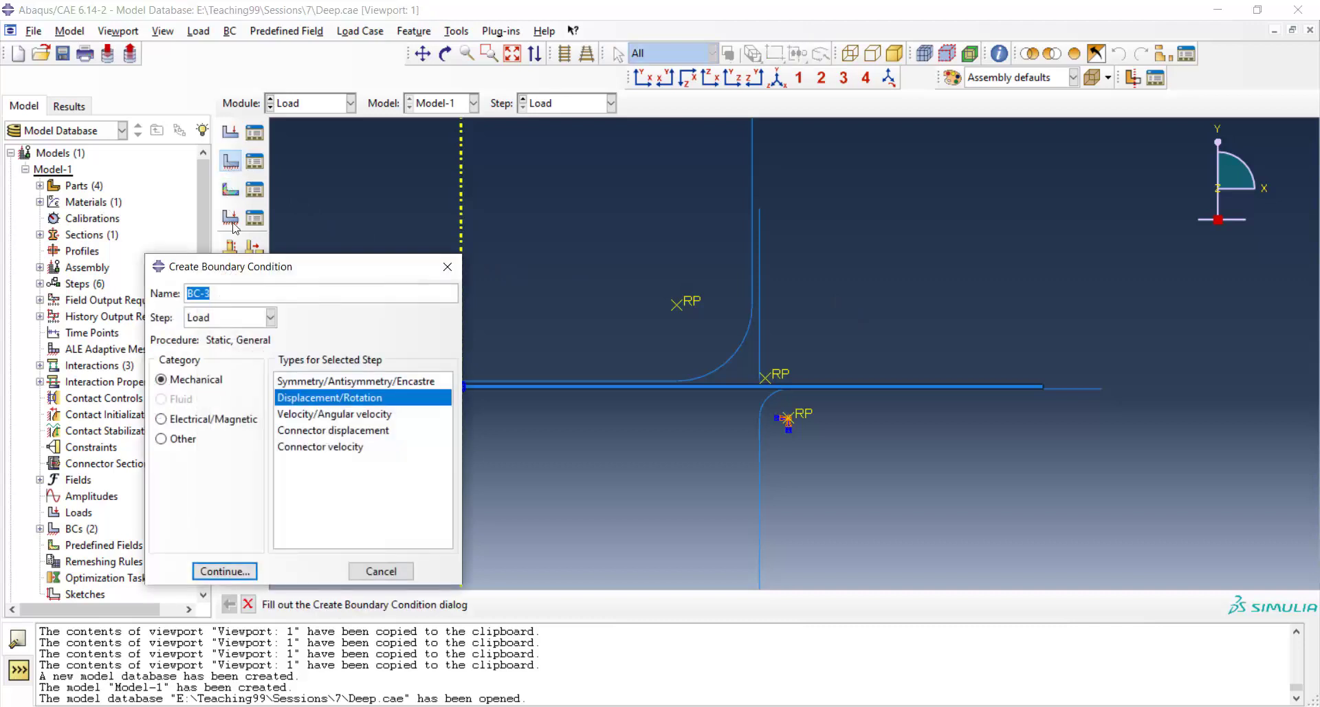
text(Holder)
click(225, 571)
click(763, 378)
click(622, 605)
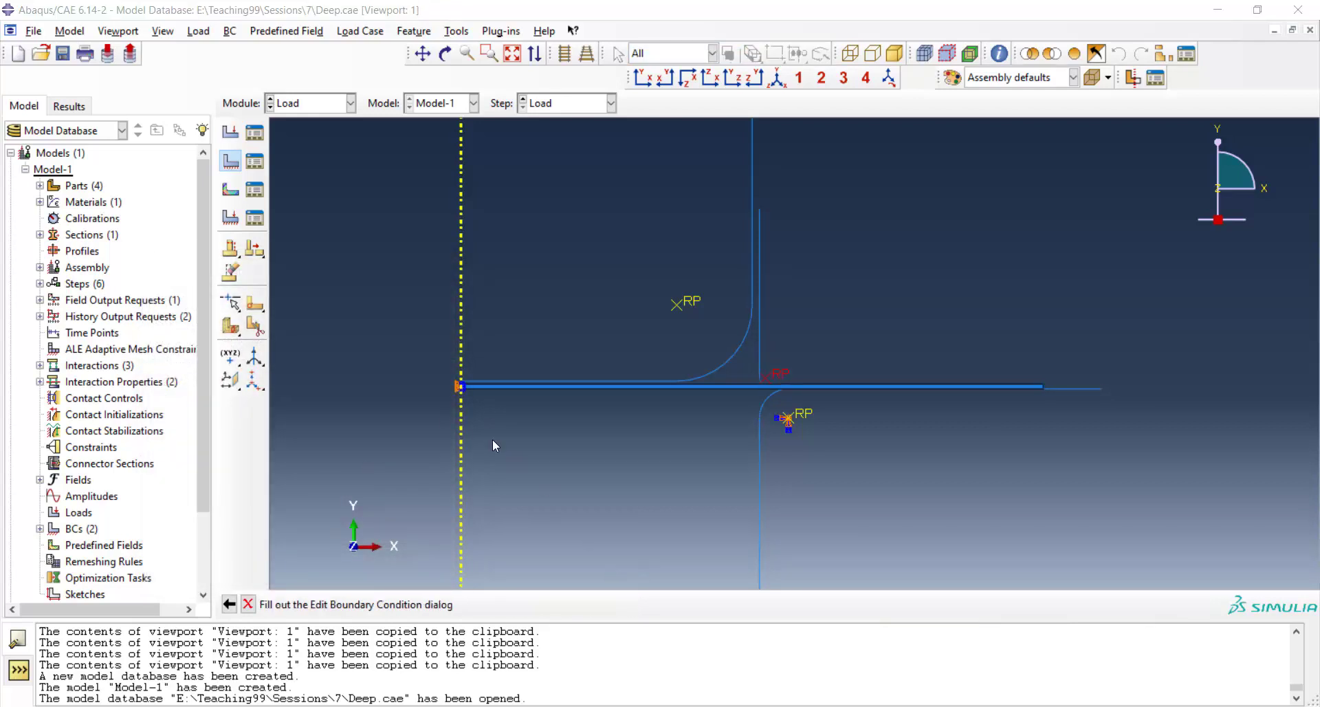
Step: Constrain U1, U2 and UR3 to 0 for the Holder boundary condition and finish creating it
click(199, 382)
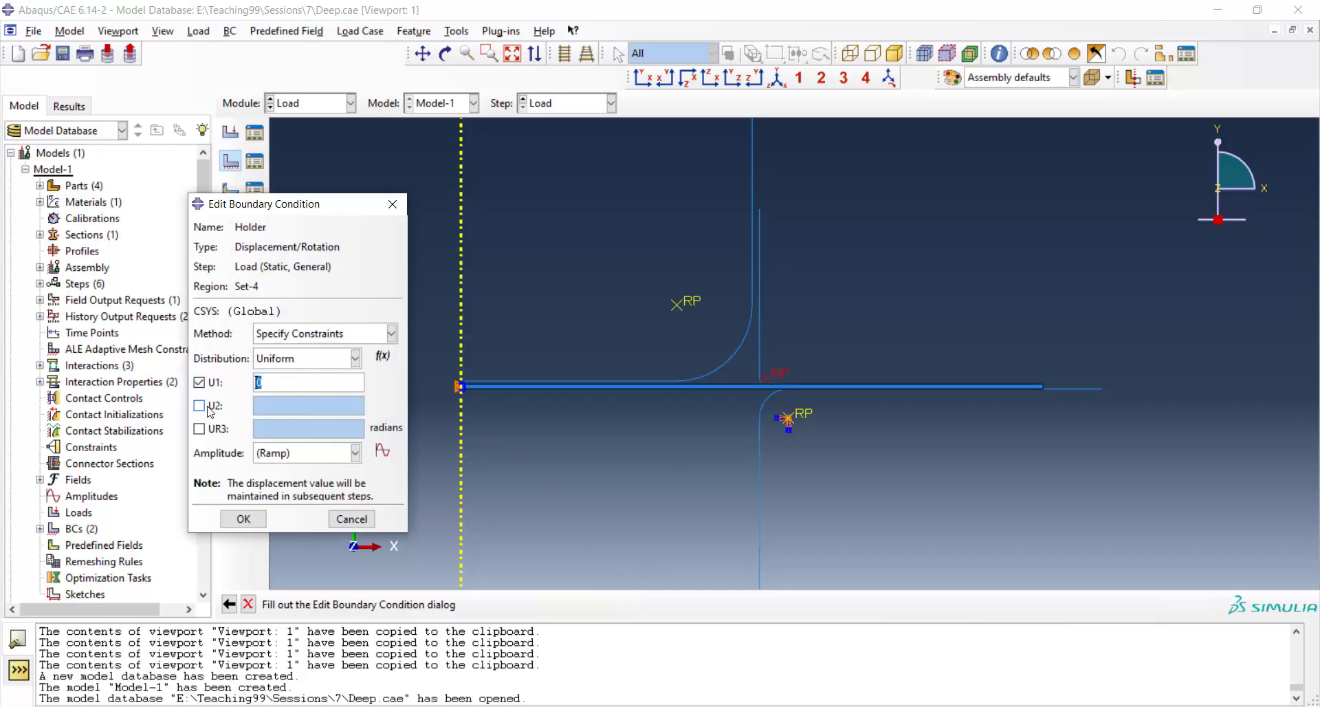
click(199, 406)
click(199, 428)
click(244, 515)
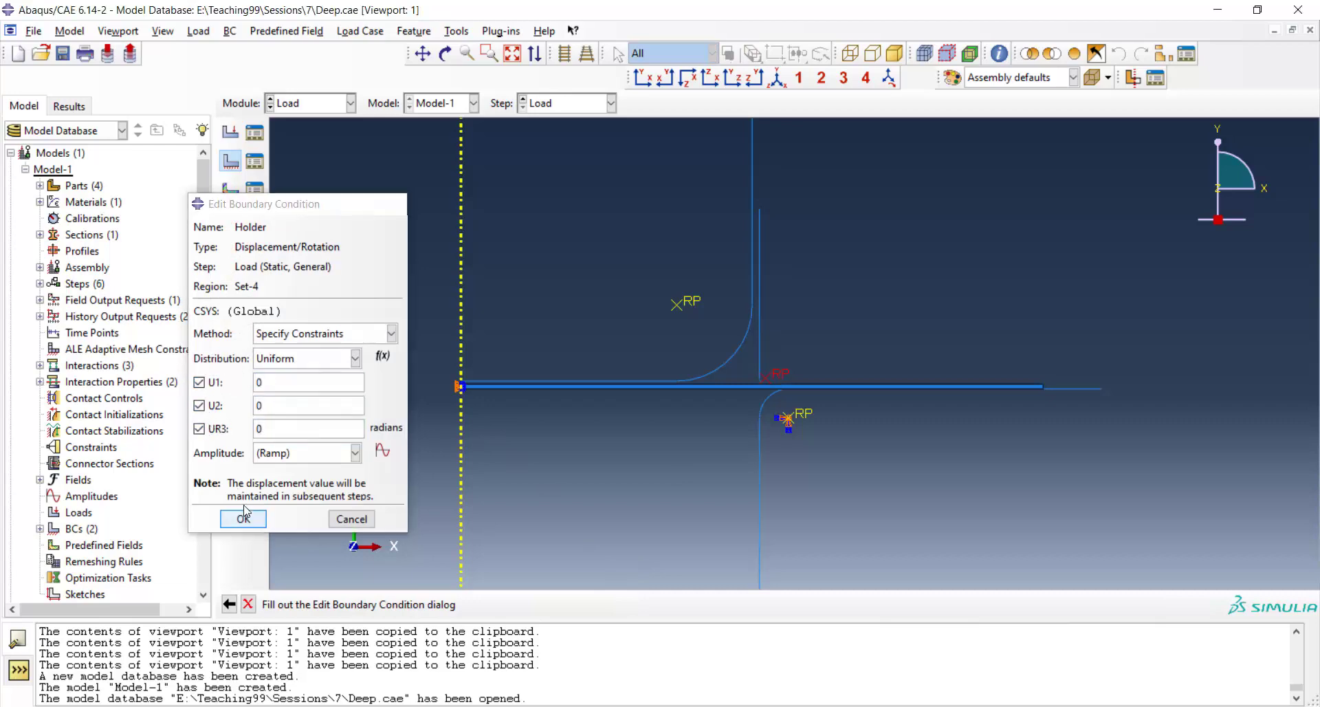
Step: Shift the creation of the Holder boundary condition from the Load step back to the Initial step
click(255, 166)
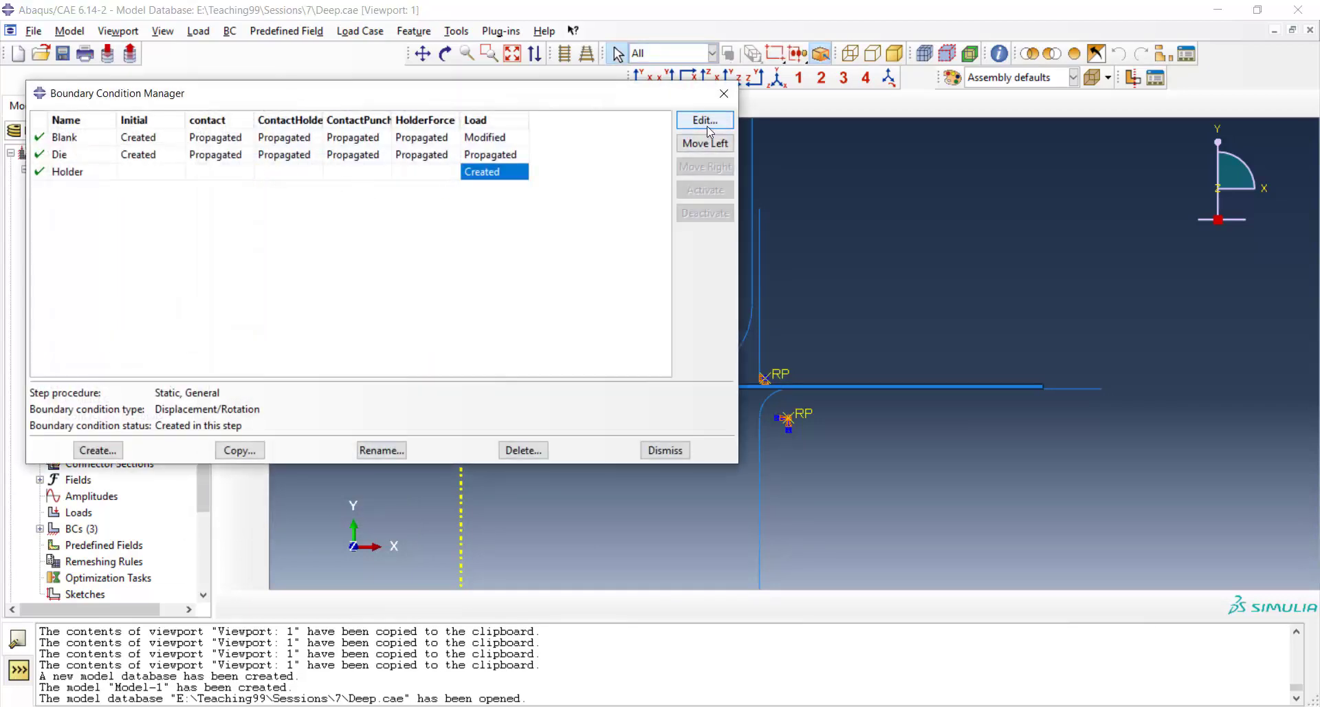
click(704, 143)
click(704, 144)
click(704, 144)
click(704, 143)
click(702, 144)
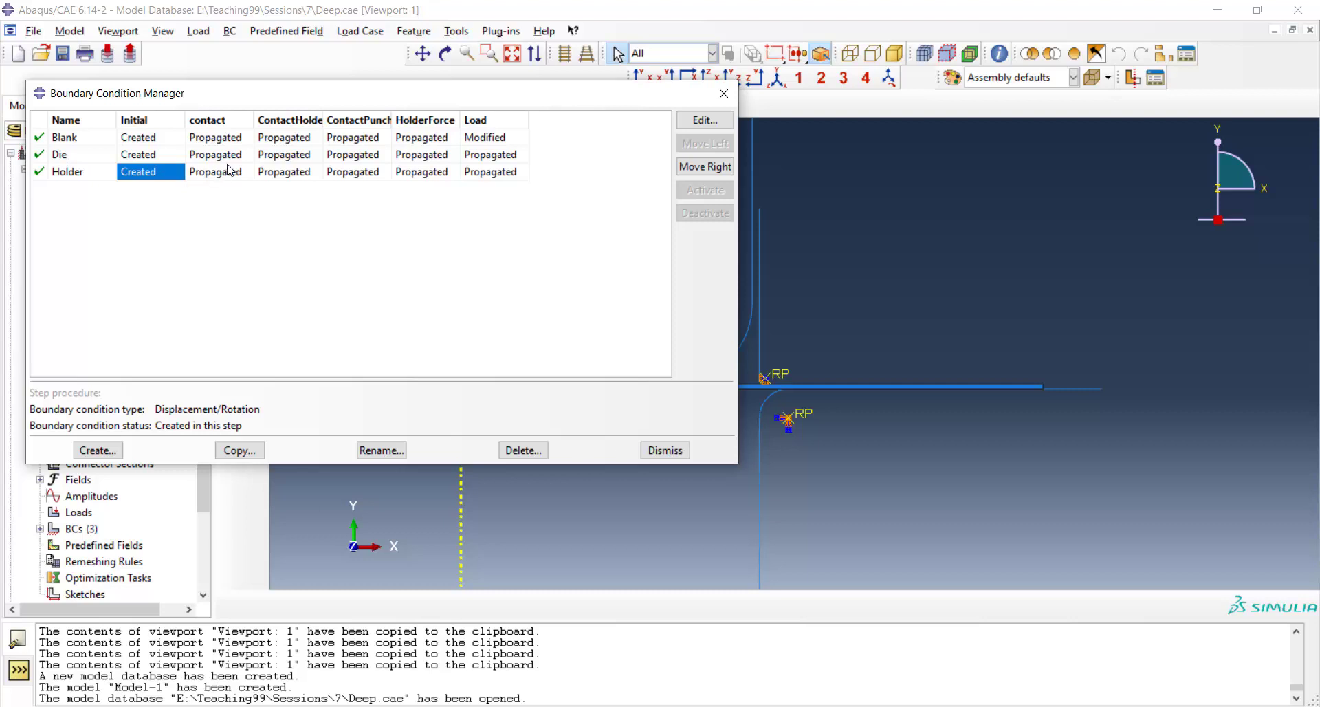
Step: Set the Holder boundary condition's U2 displacement to -.001 in the ContactHolder step
click(286, 172)
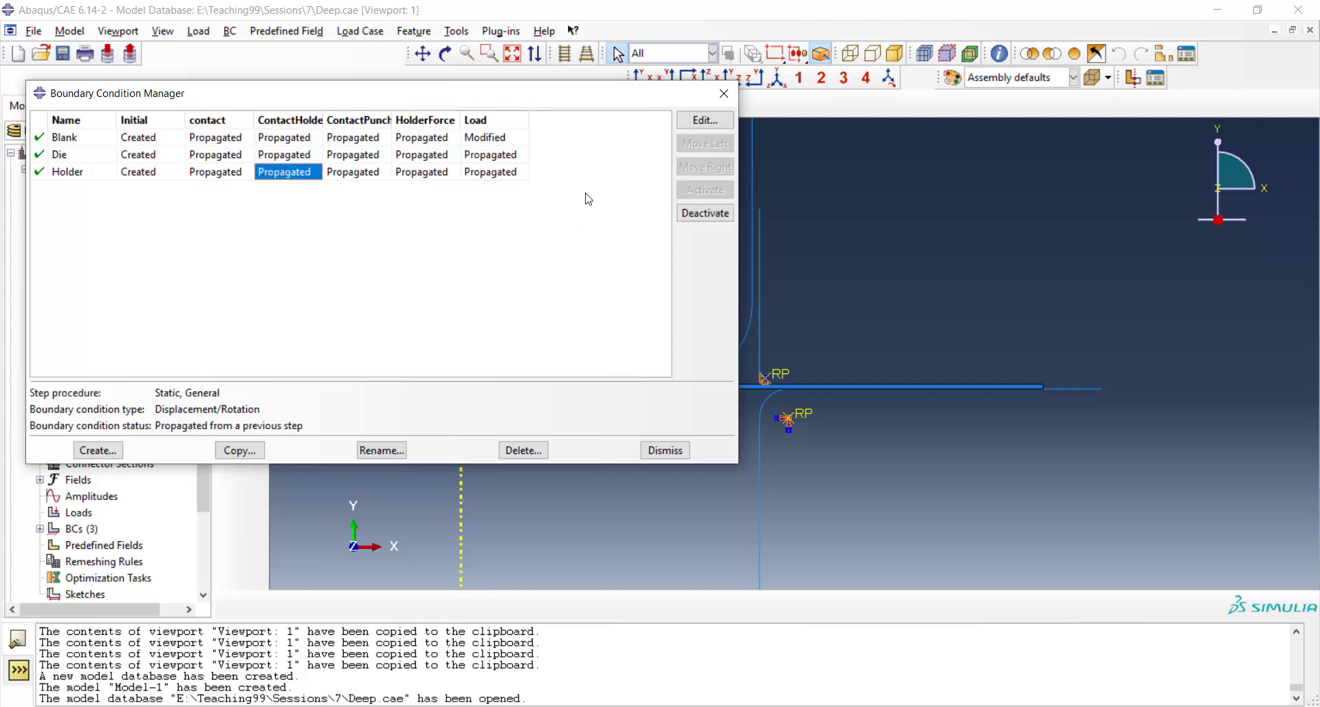
click(702, 121)
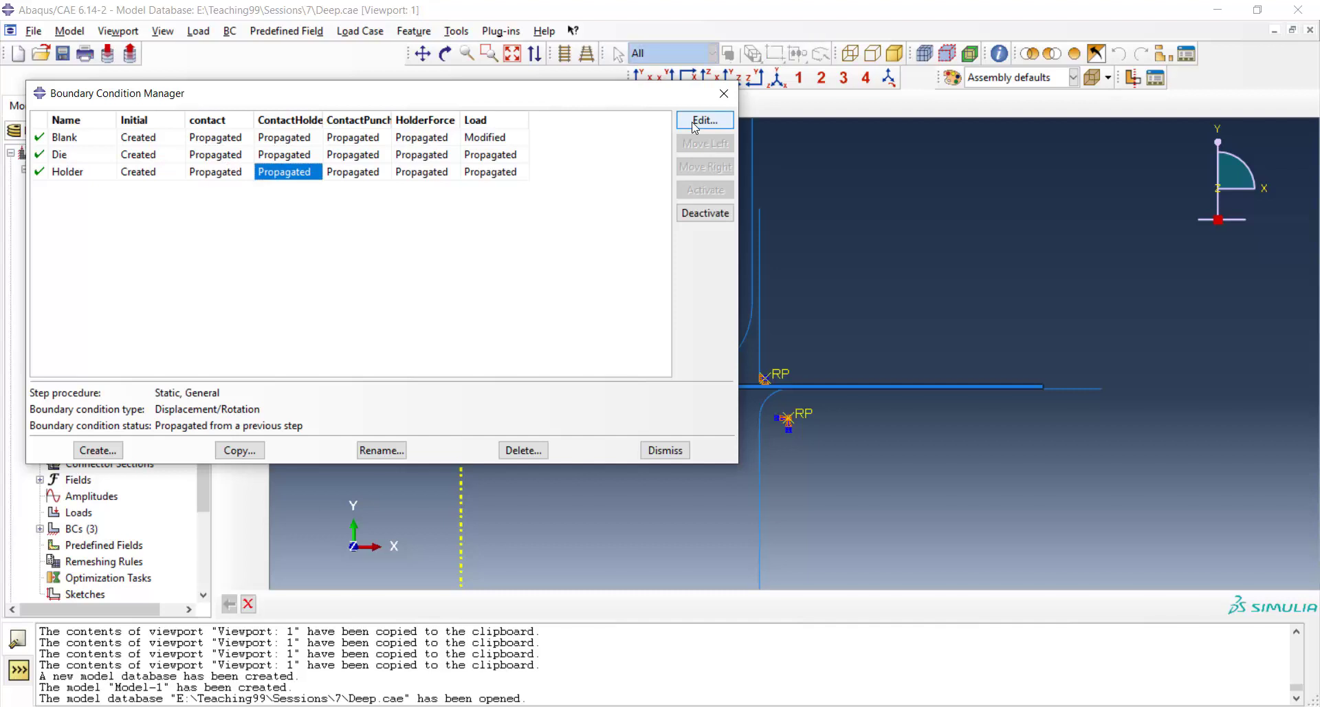
click(297, 410)
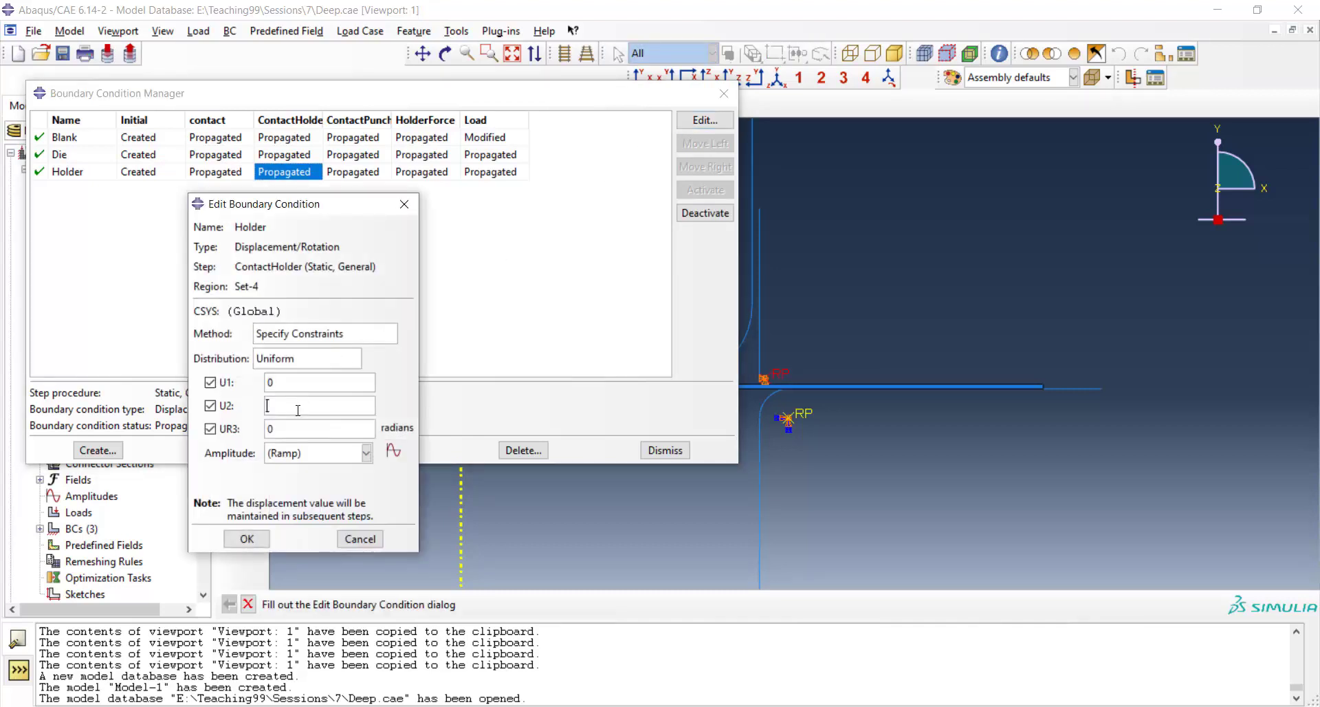
text(-.001)
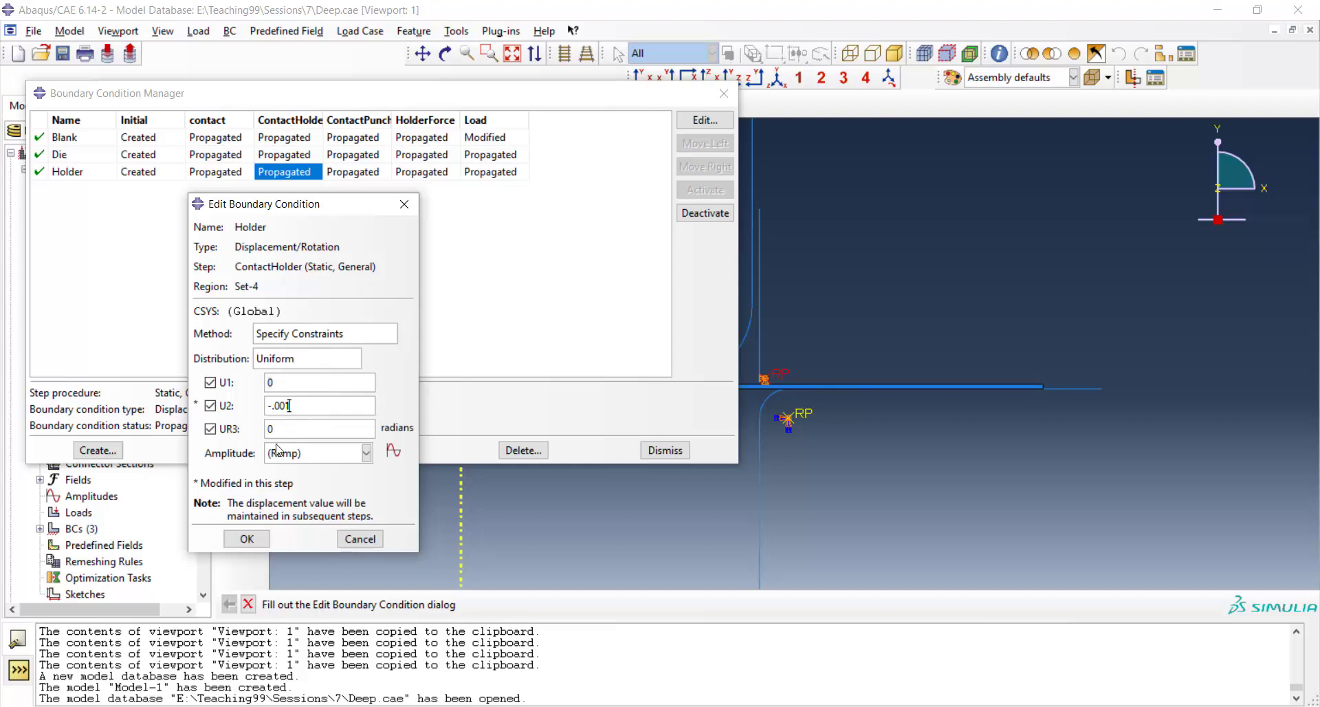
click(247, 539)
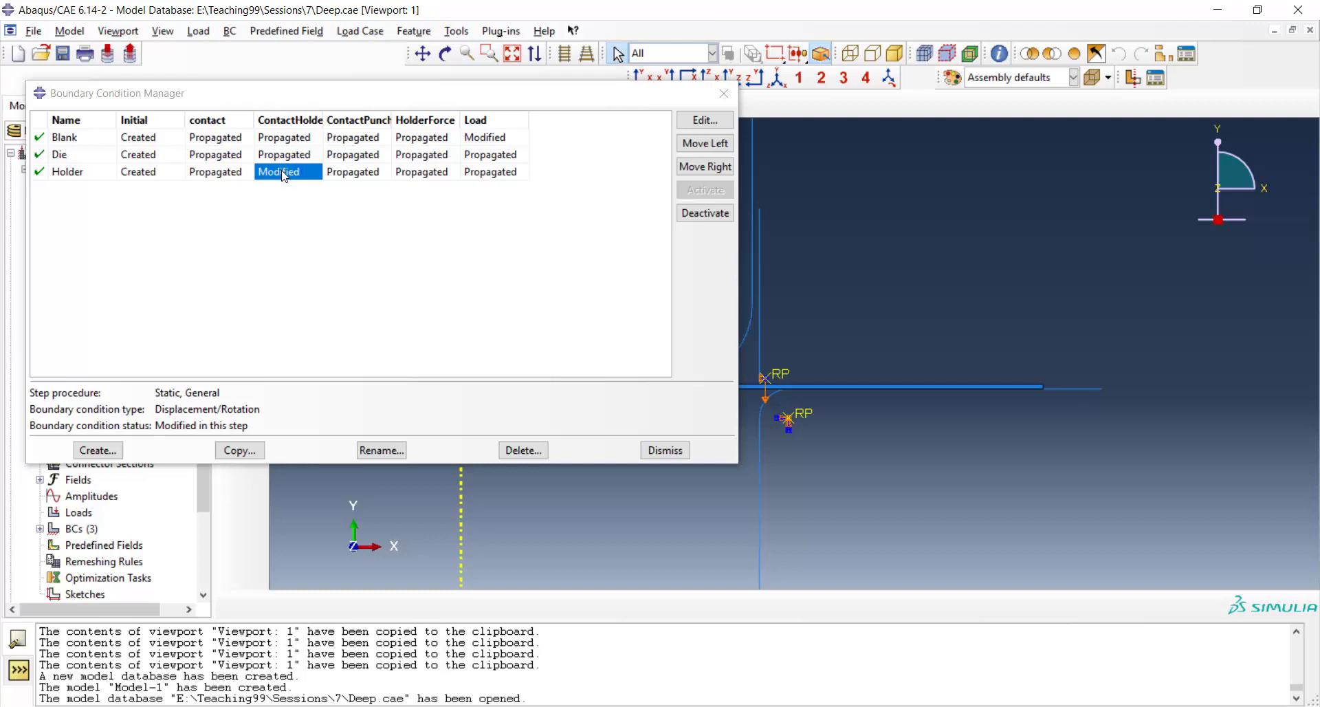
Step: Release the Holder boundary condition's U2 constraint in the HolderForce step and review its settings in the Load step
click(410, 172)
click(690, 123)
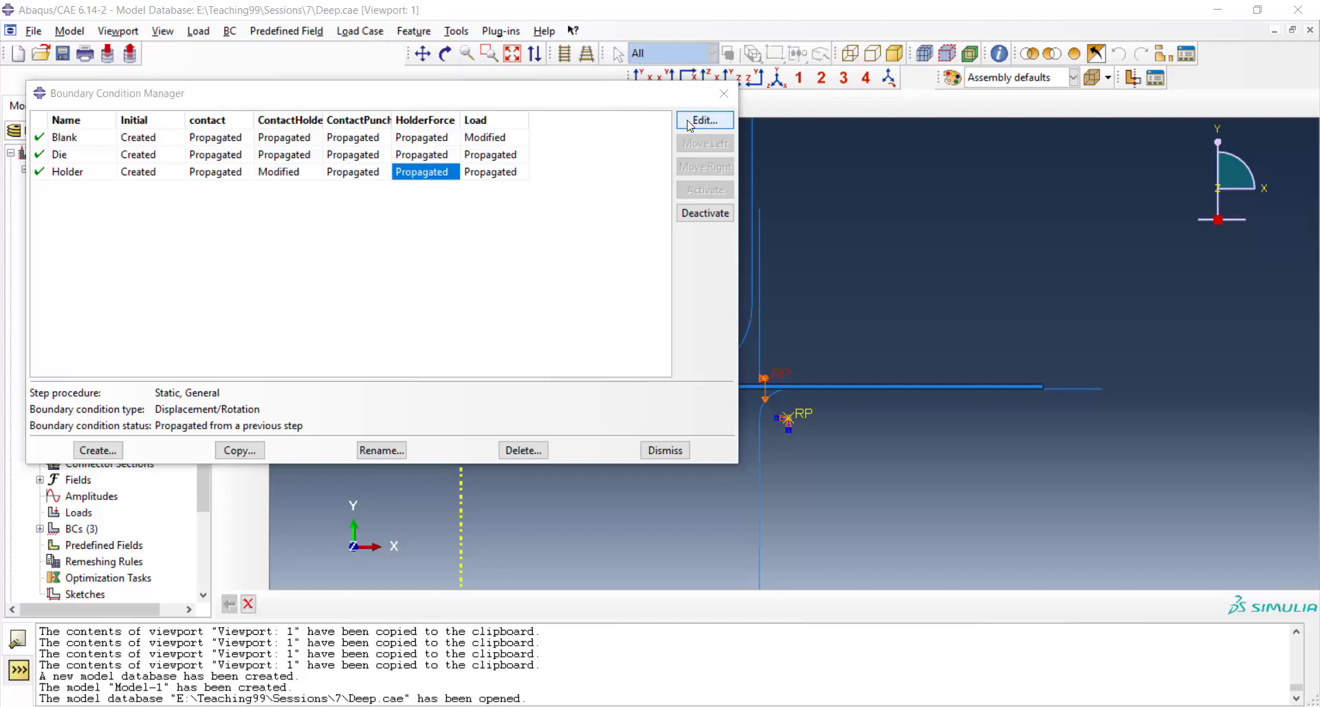
click(210, 407)
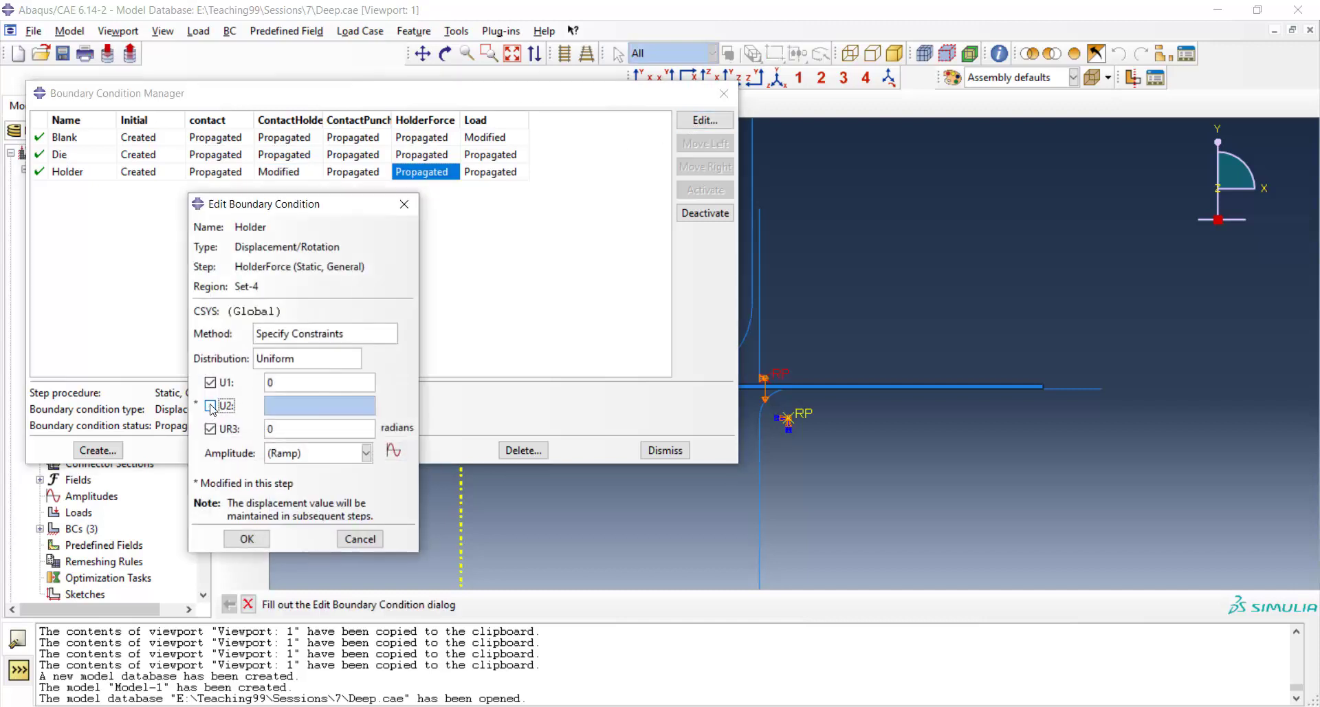
click(248, 539)
click(495, 175)
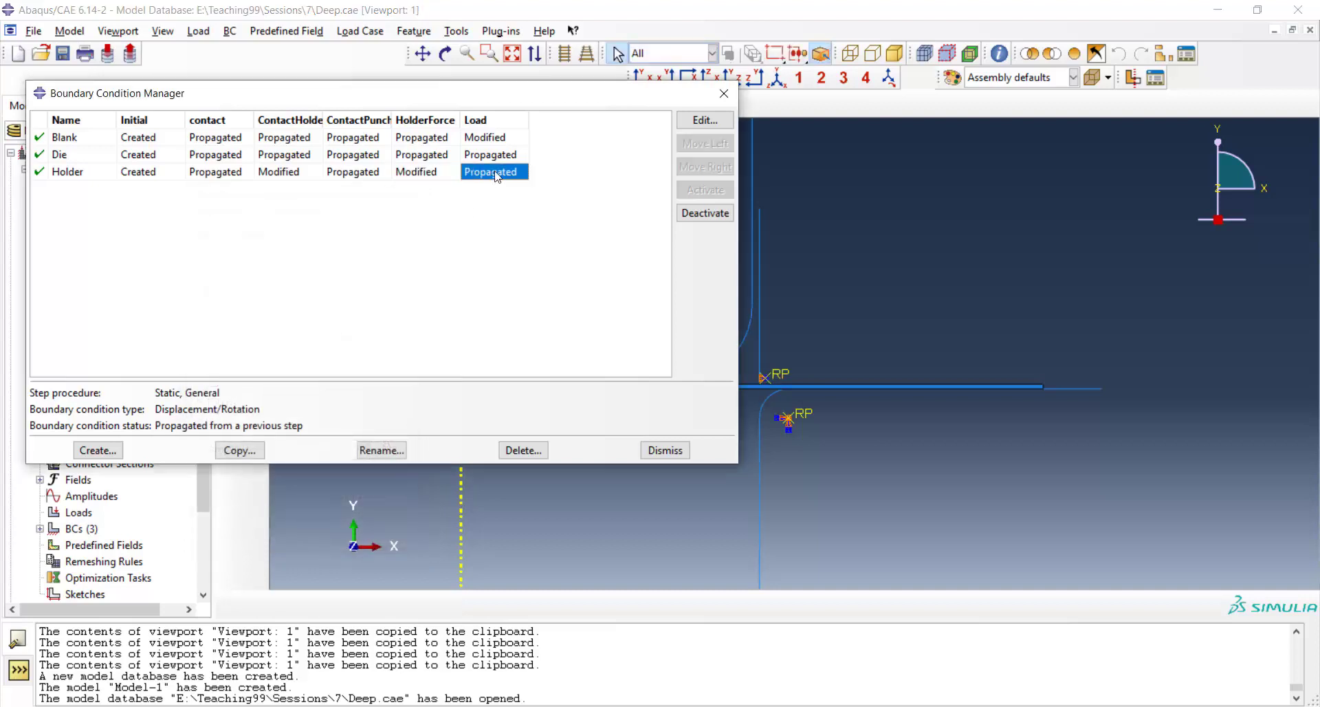
click(680, 124)
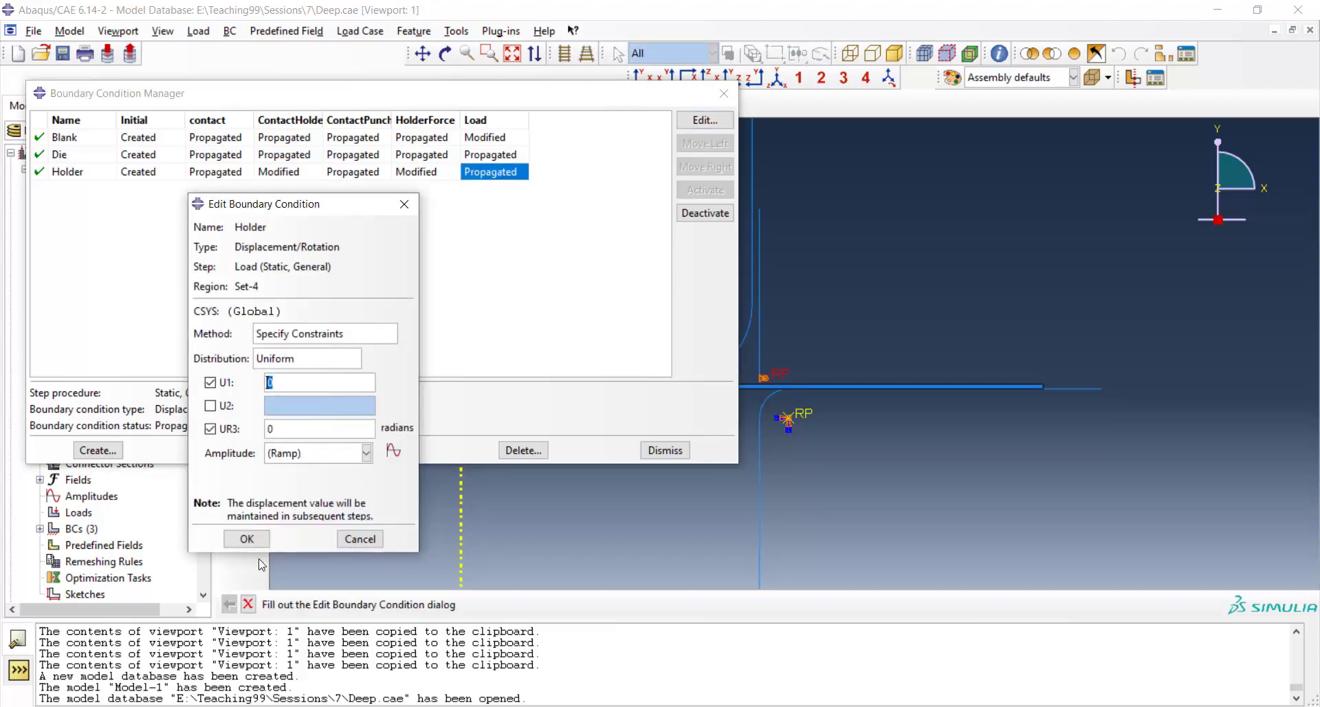
click(247, 539)
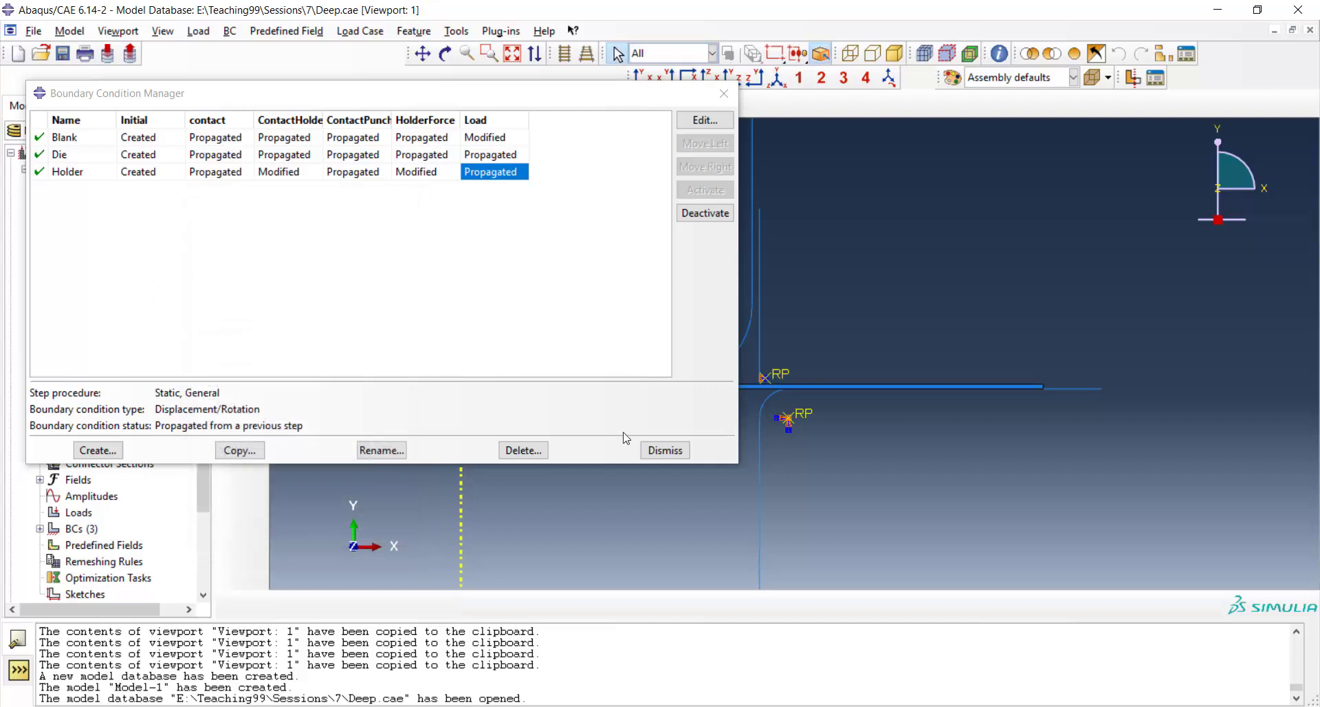
click(665, 450)
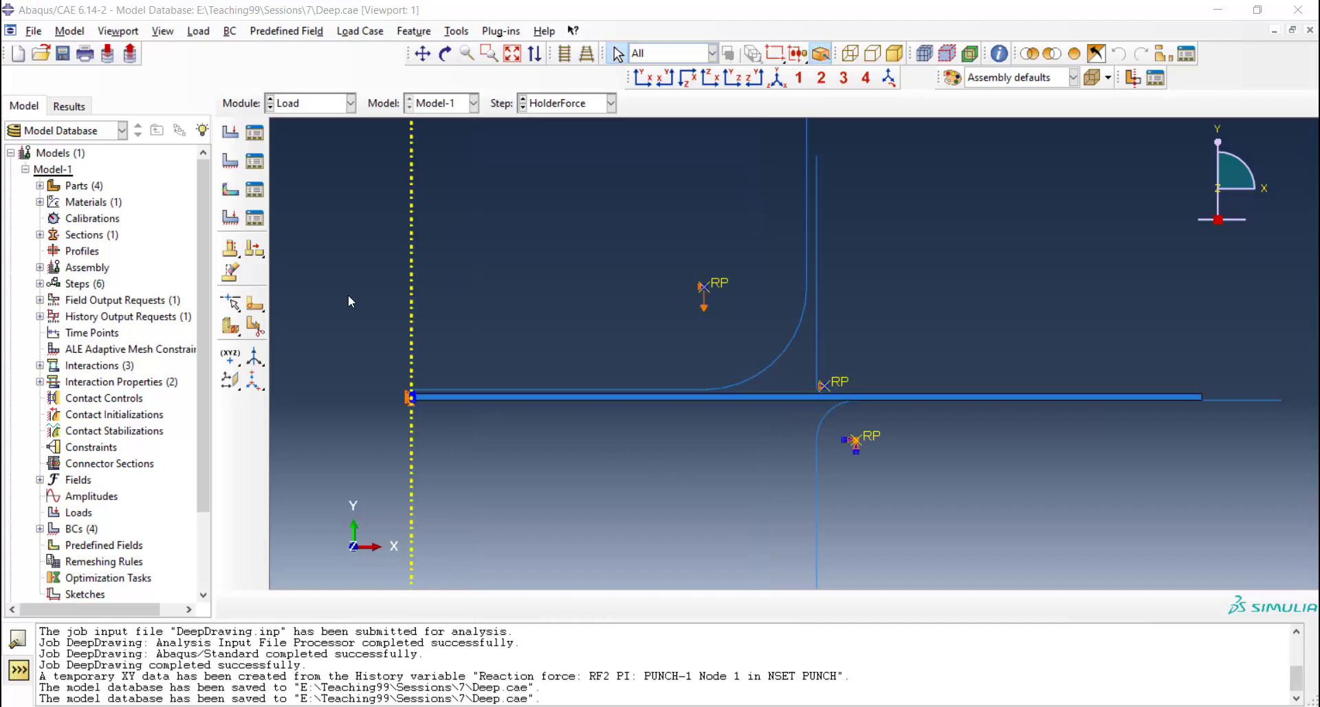
Step: Create a concentrated force named Hoder in the HolderForce step on the holder's reference point, with CF2 set to -1000
click(231, 133)
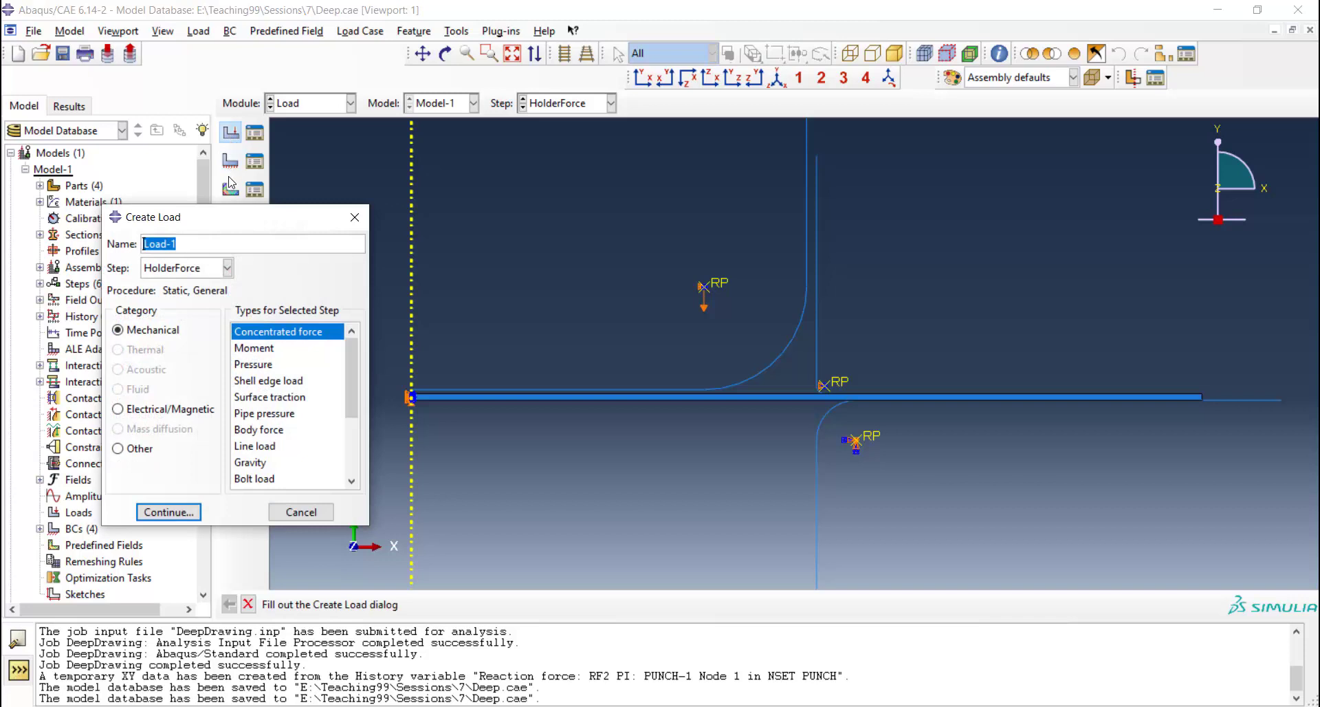
text(Hoder)
click(172, 512)
click(848, 385)
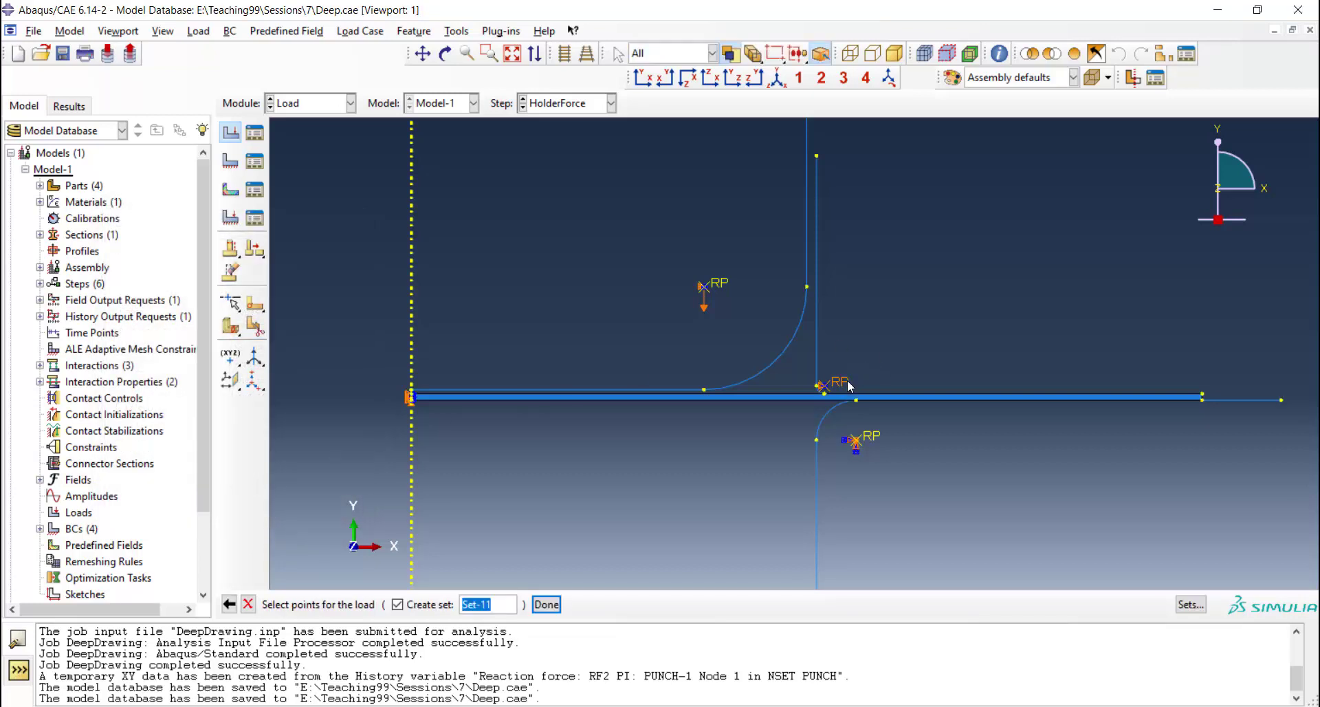
click(546, 604)
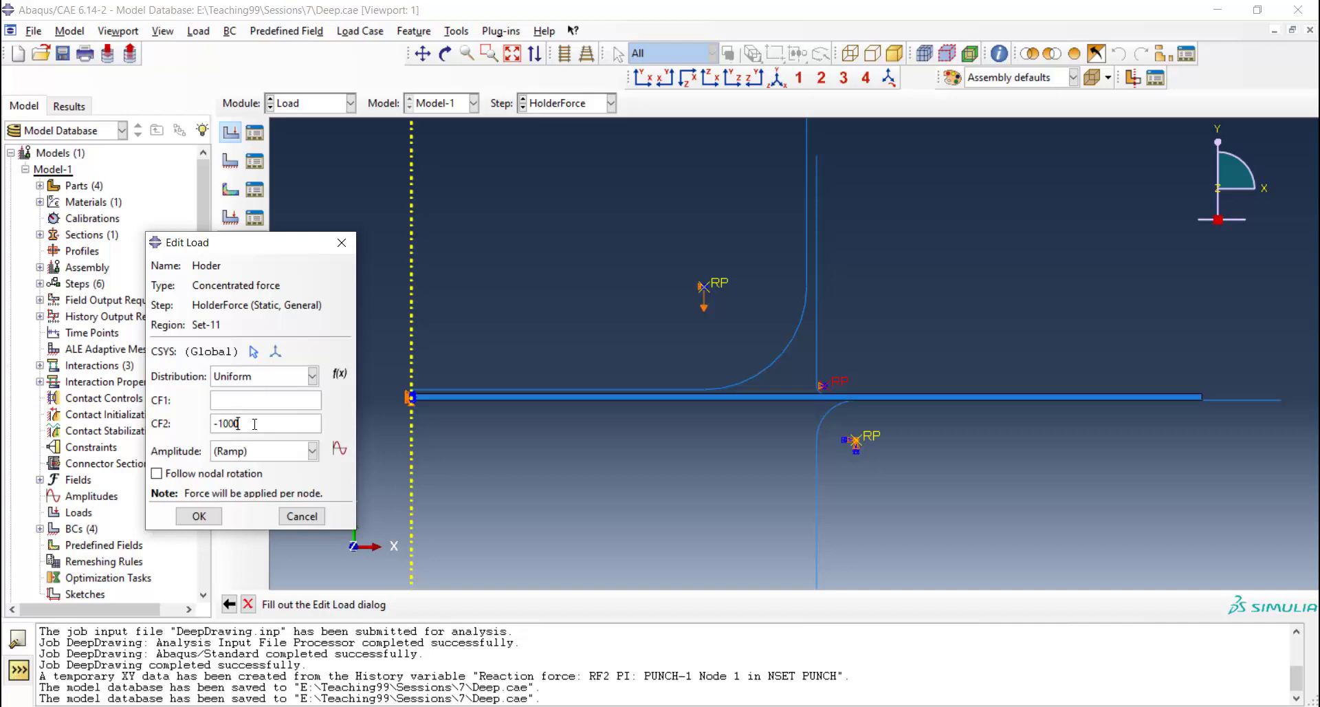
click(199, 516)
click(254, 133)
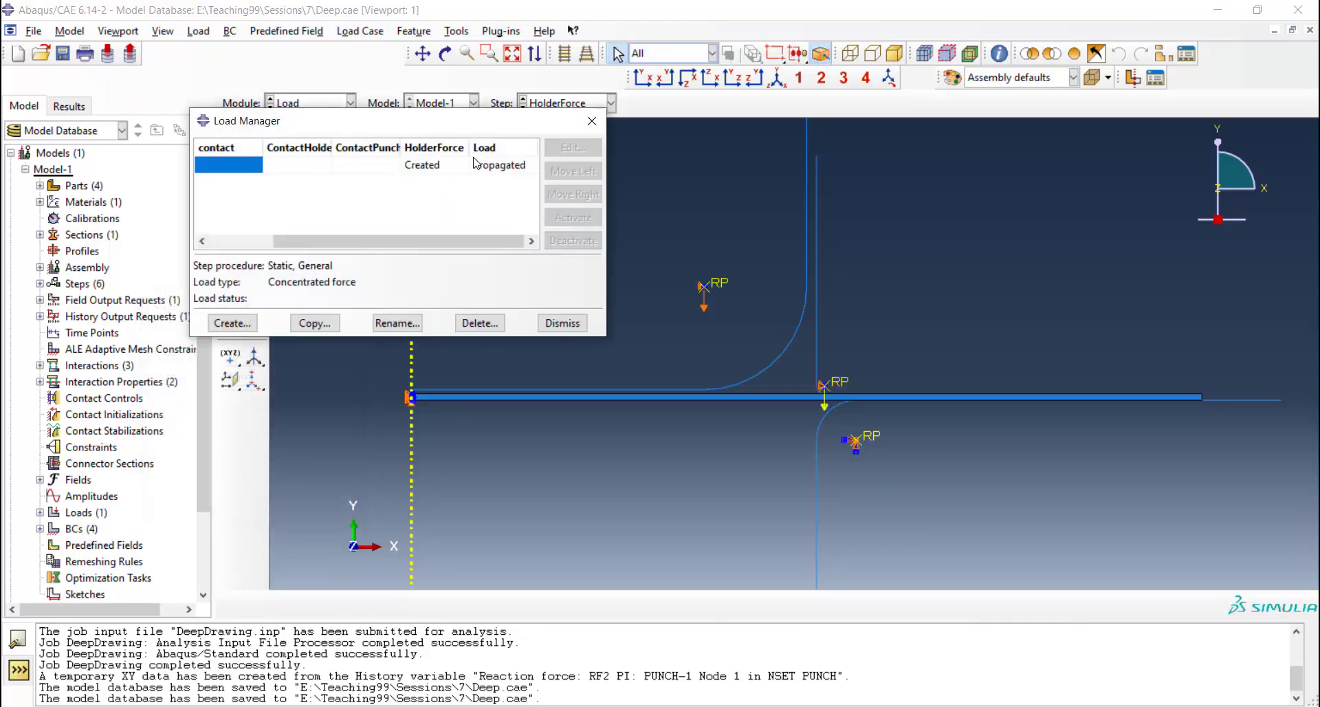
click(561, 324)
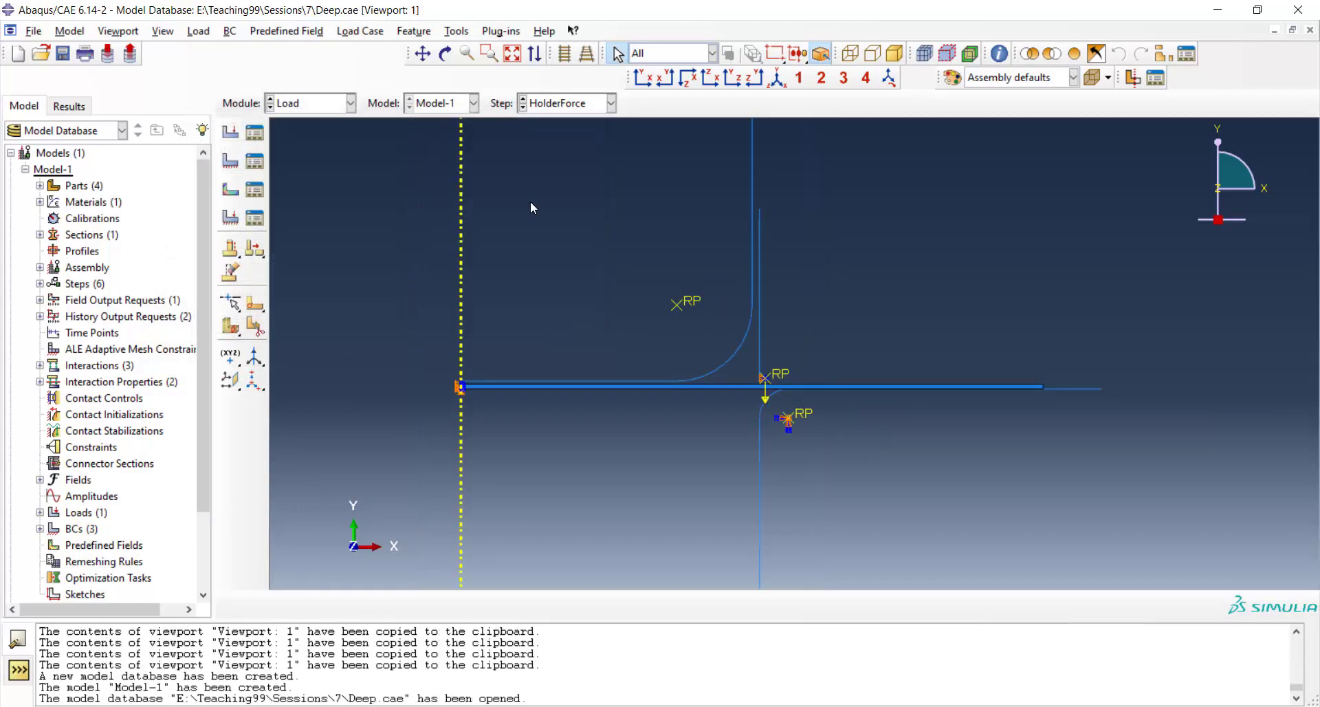
Step: Start a Displacement/Rotation boundary condition named Punch in the Initial step, applied to the punch's reference point
click(233, 165)
text(Punch)
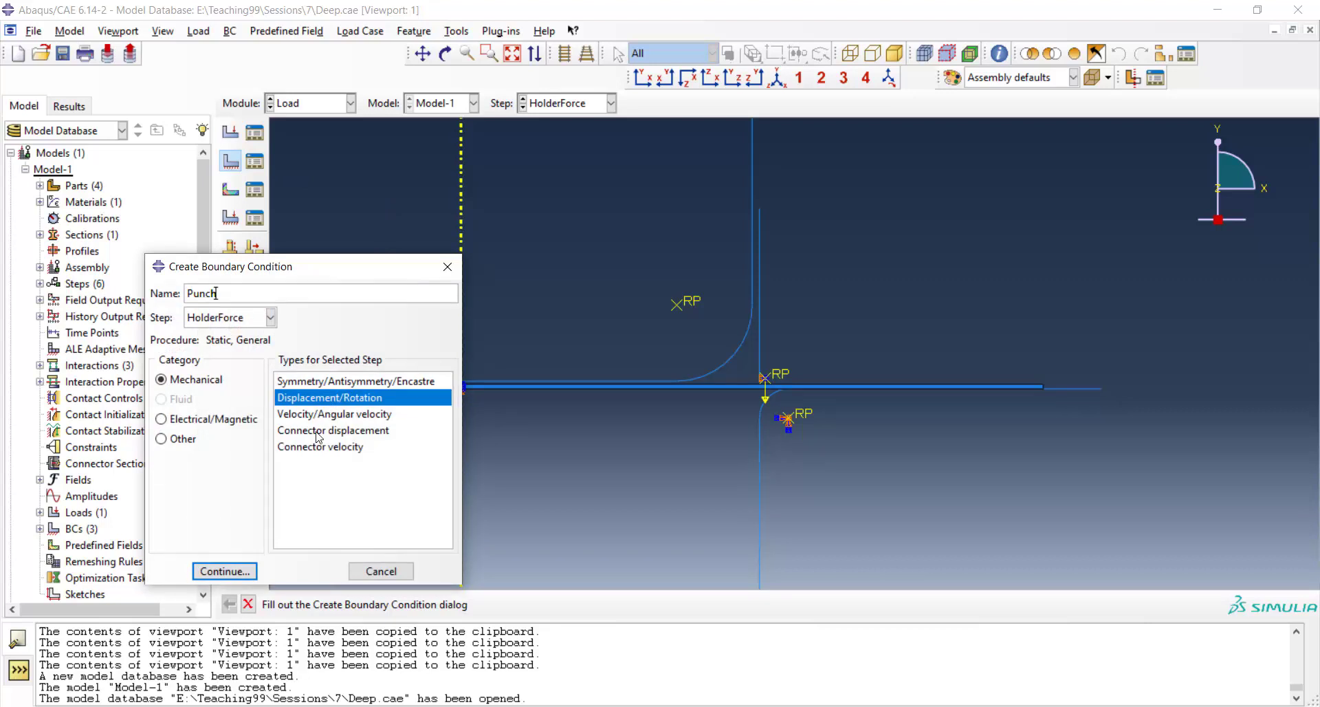
click(218, 318)
click(207, 336)
click(224, 570)
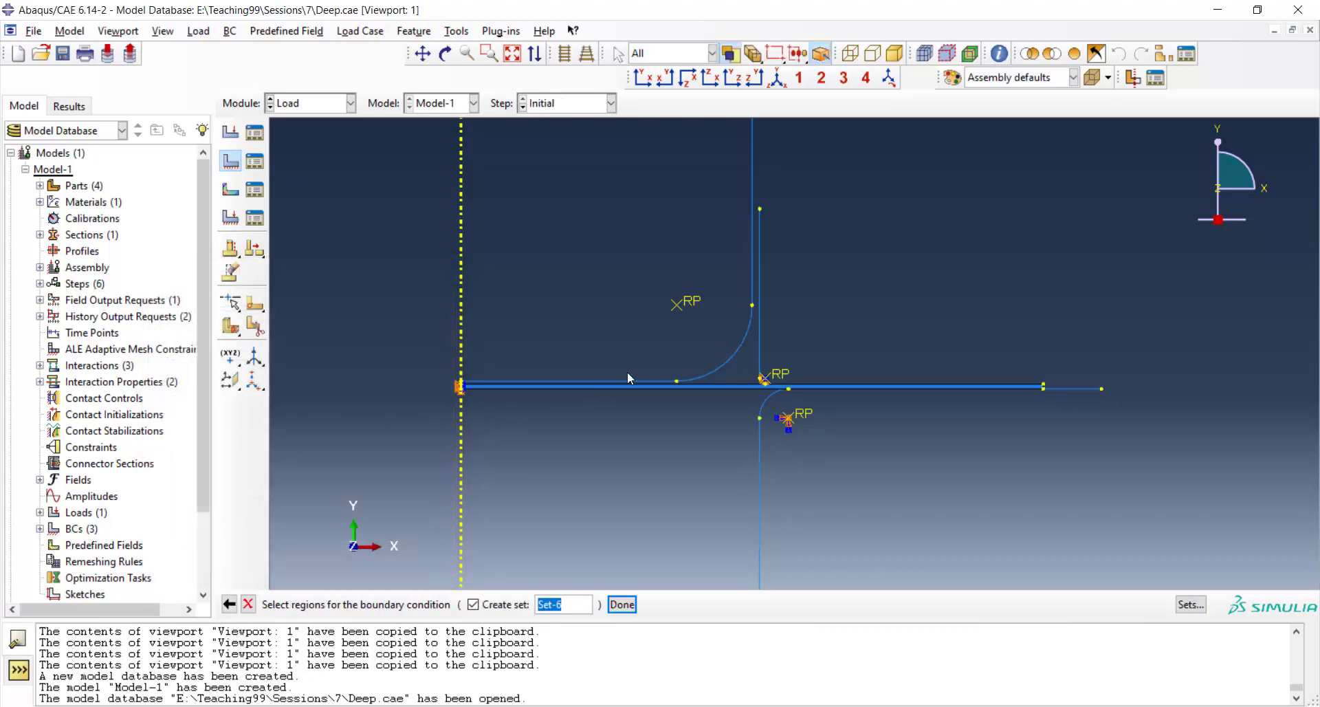
click(678, 304)
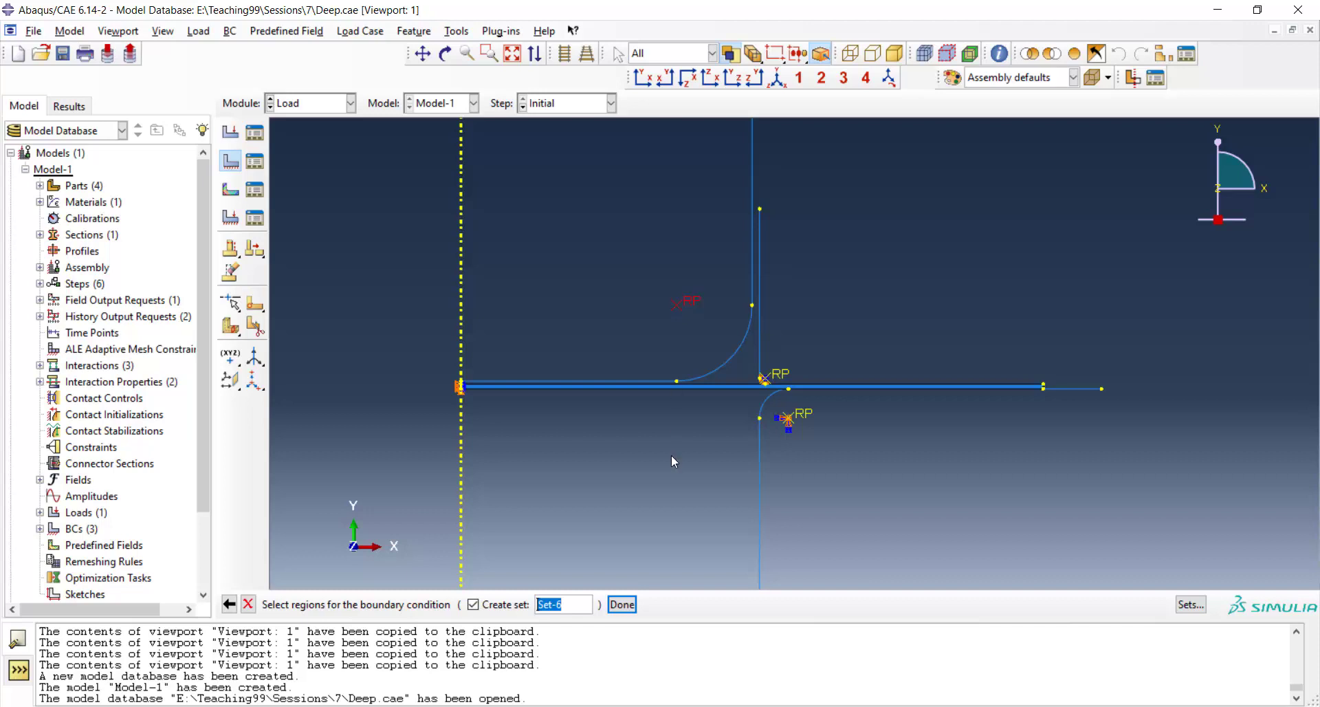
click(622, 604)
Step: Constrain U1, U2 and UR3 for the Punch boundary condition and finish creating it
click(208, 331)
click(208, 351)
click(212, 370)
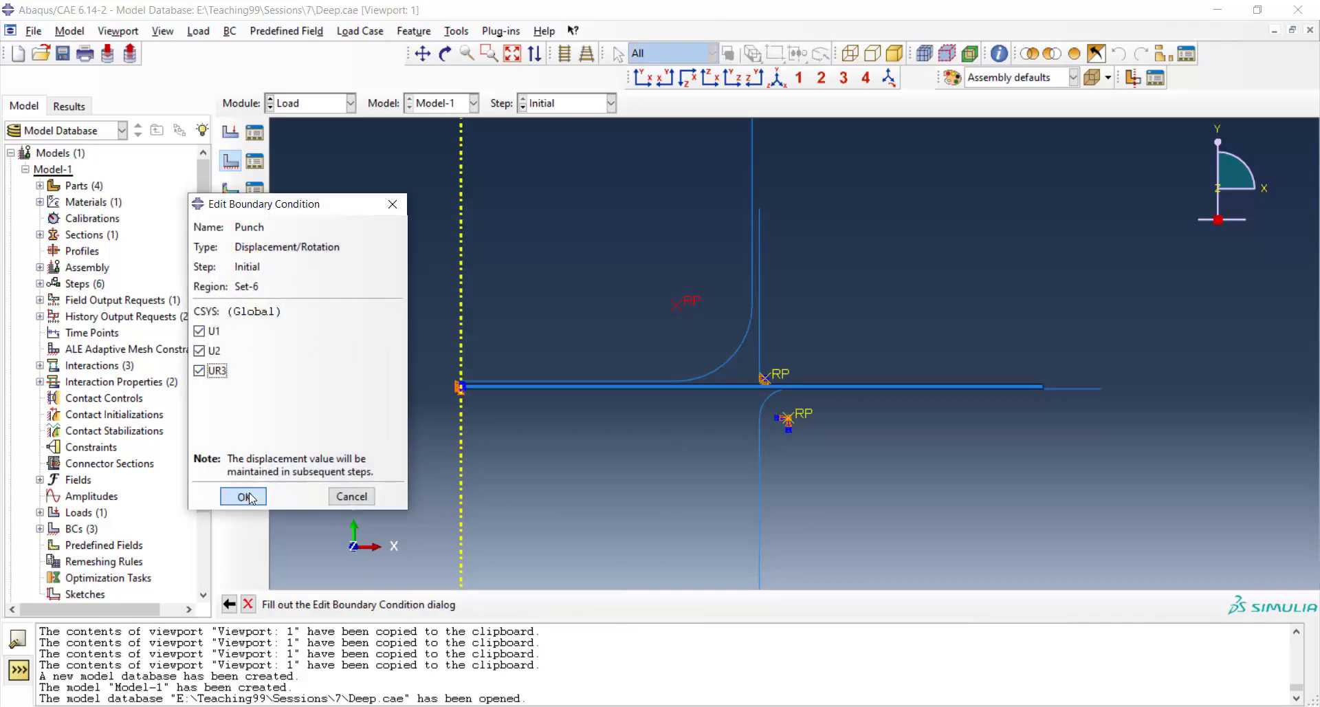
click(242, 495)
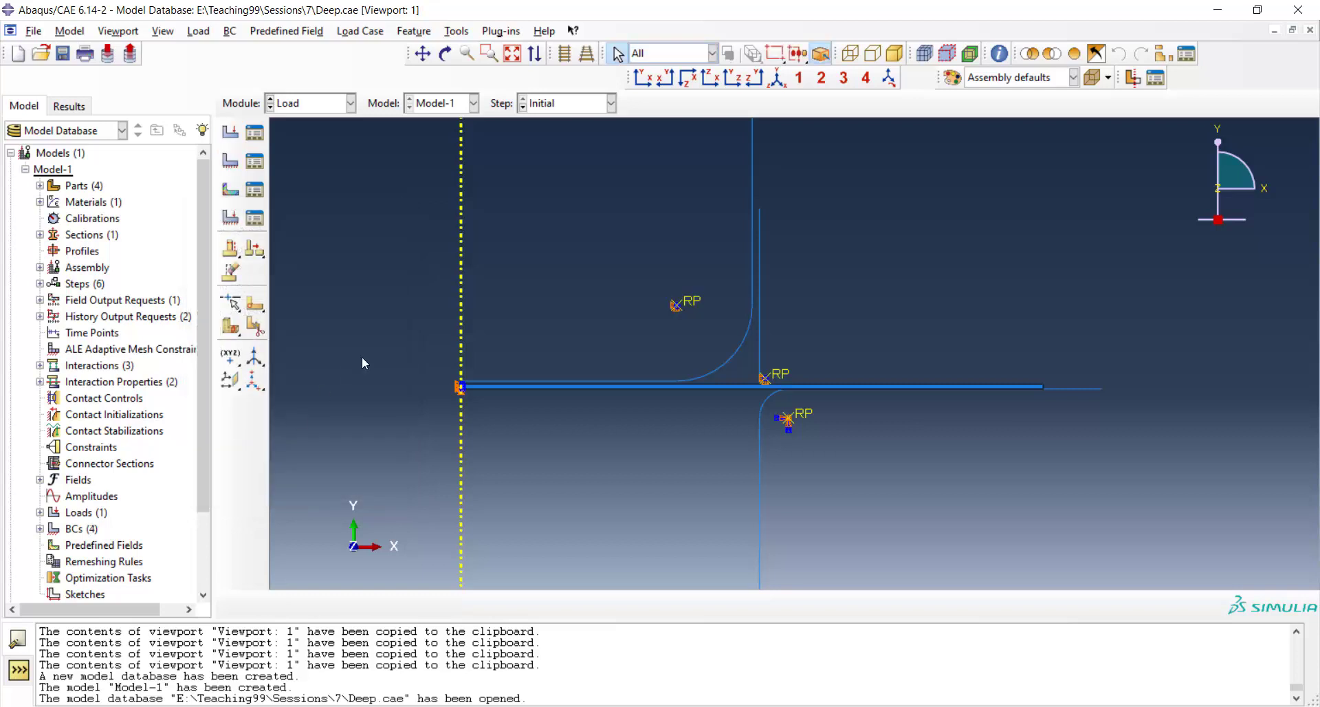
Step: Set the Punch boundary condition's U2 displacement to -0.5 in the ContactPunch step
click(255, 161)
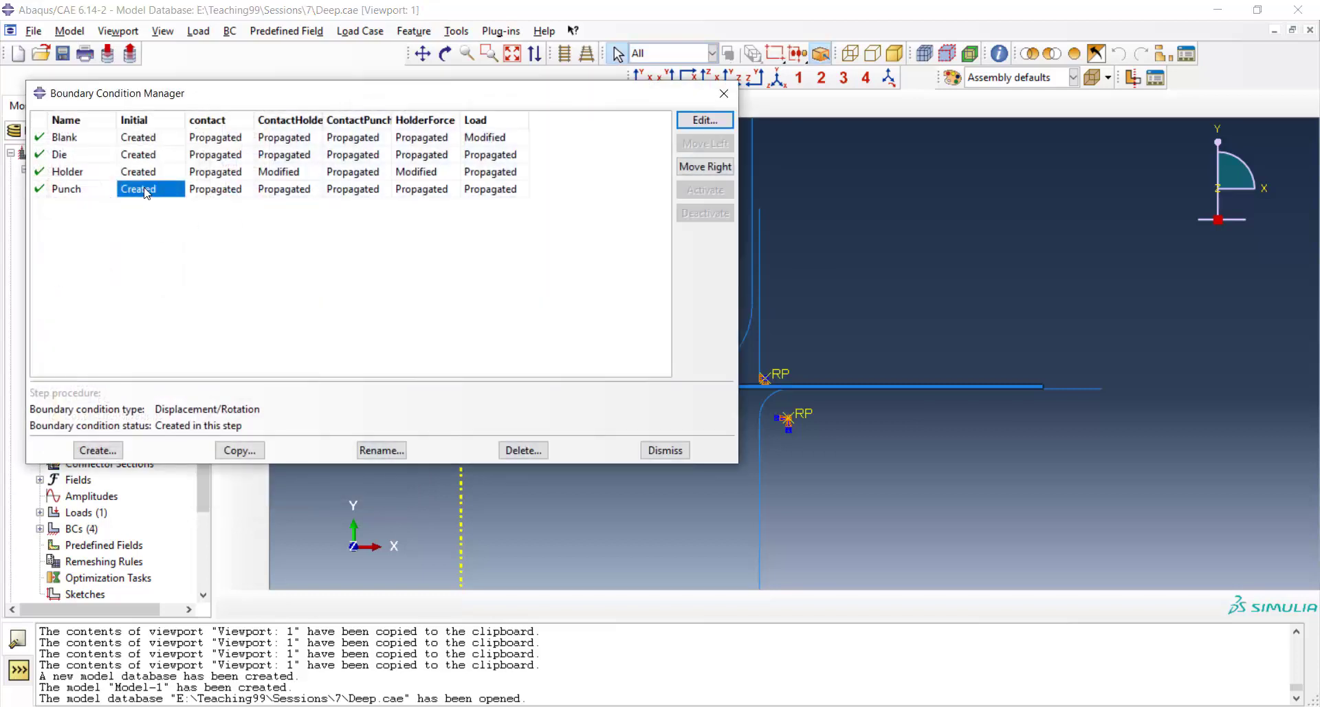
click(215, 190)
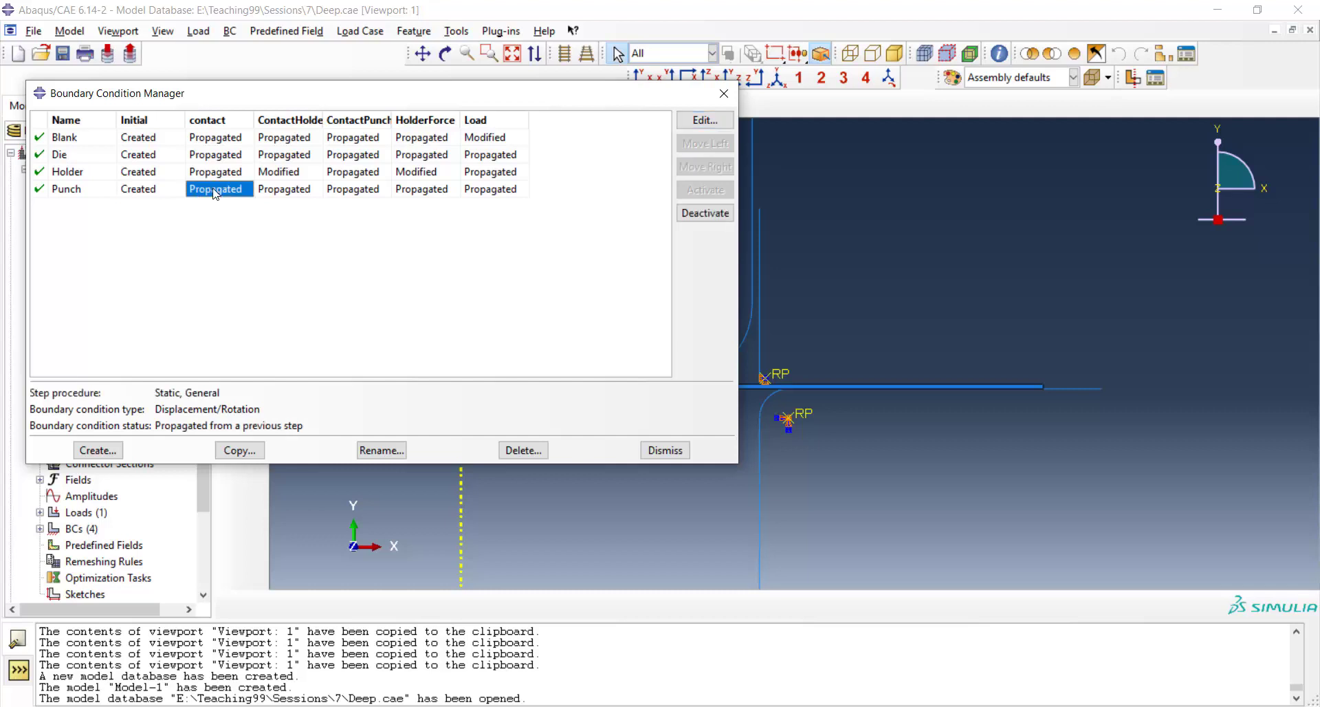
click(288, 191)
click(348, 191)
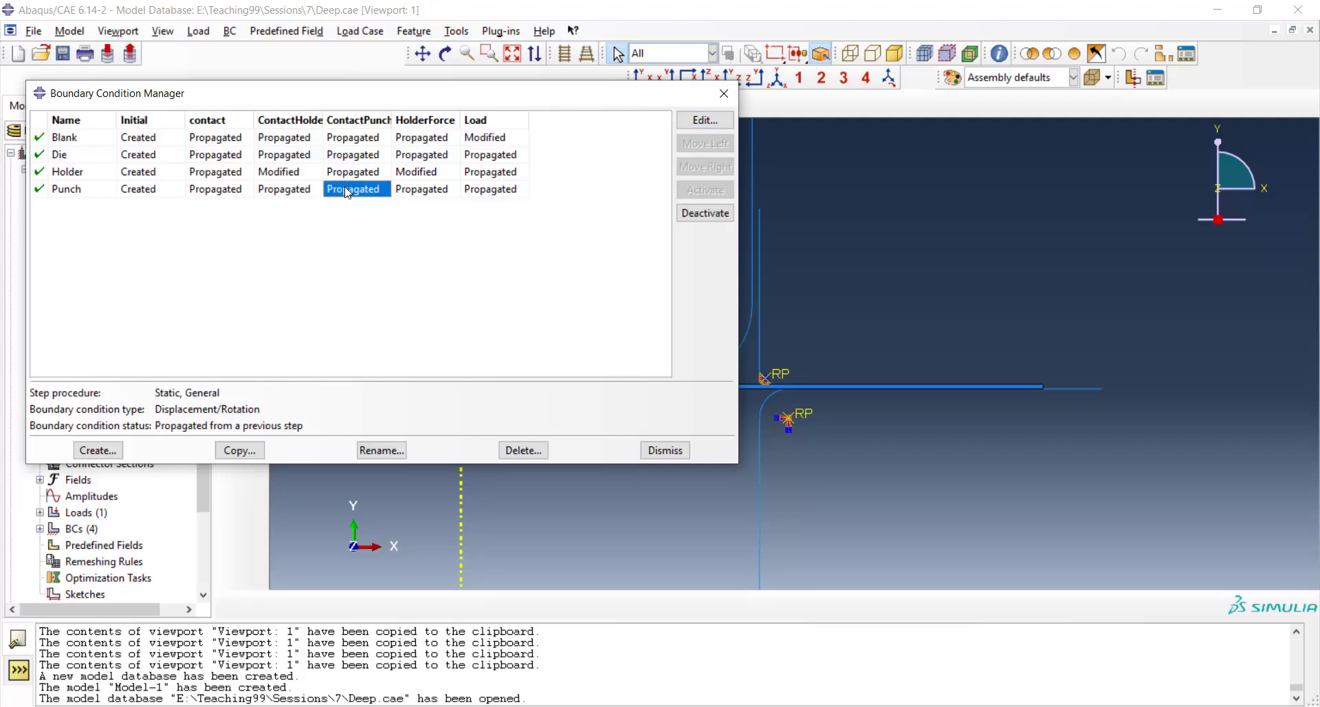
click(695, 122)
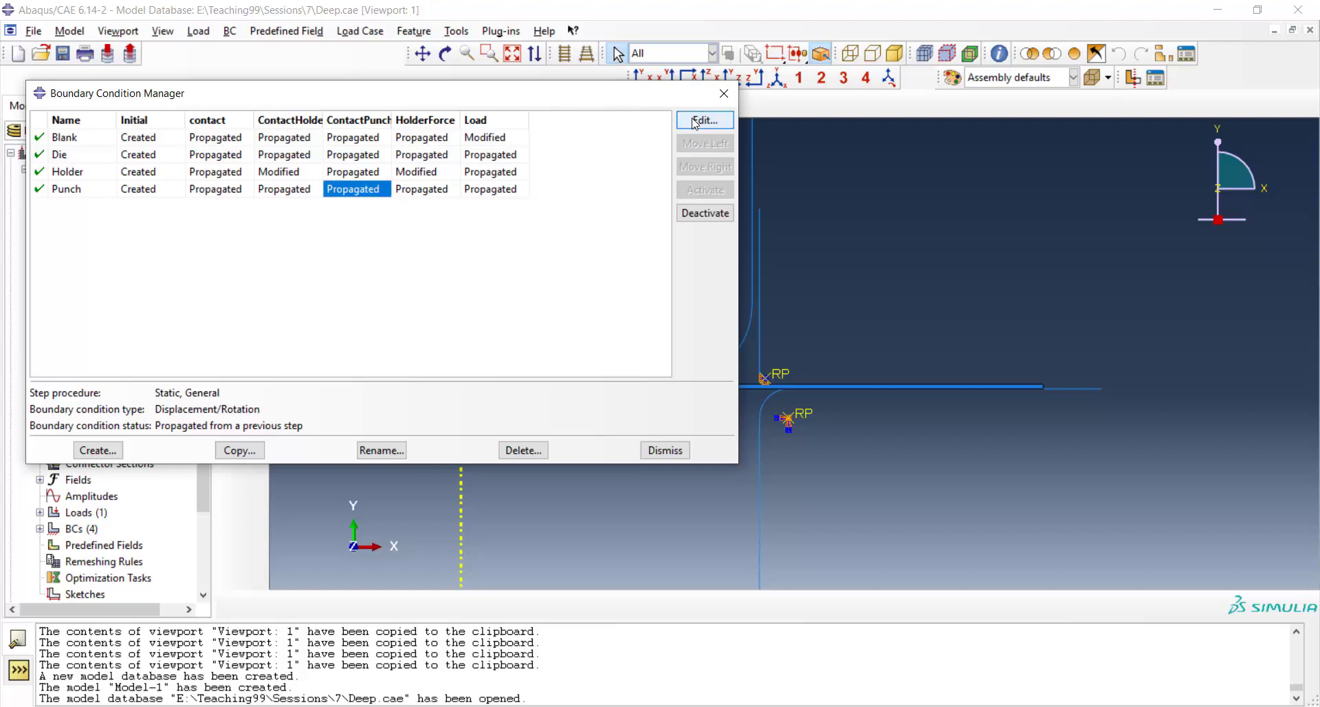
click(287, 406)
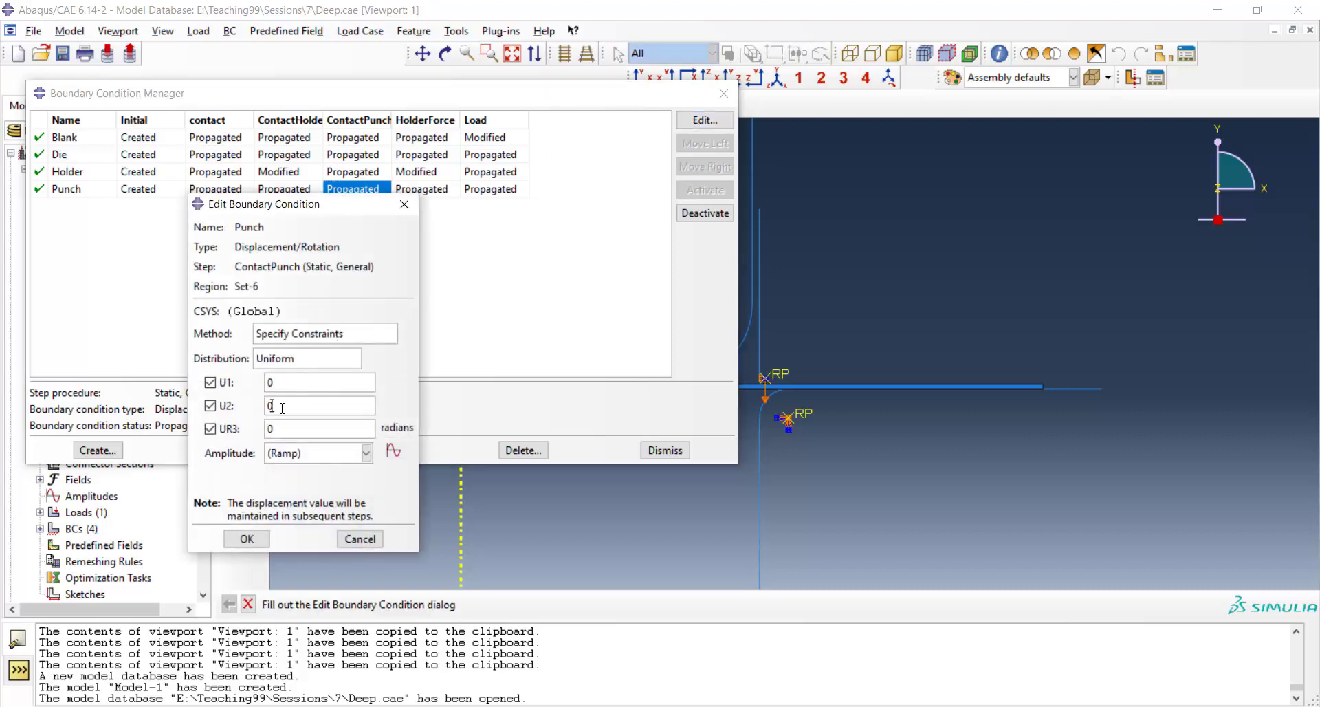
text(-0.5)
click(247, 538)
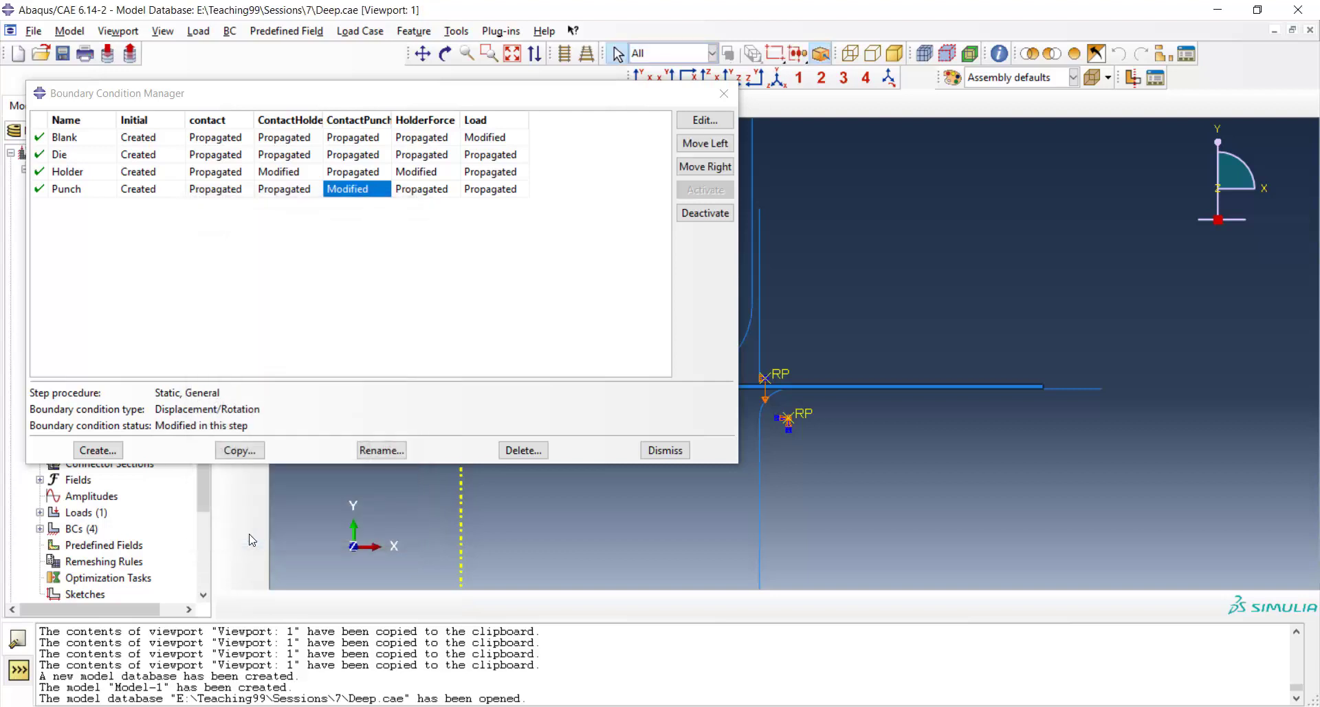
Step: Review the Punch boundary condition's displacement settings in the HolderForce step
click(422, 189)
click(689, 125)
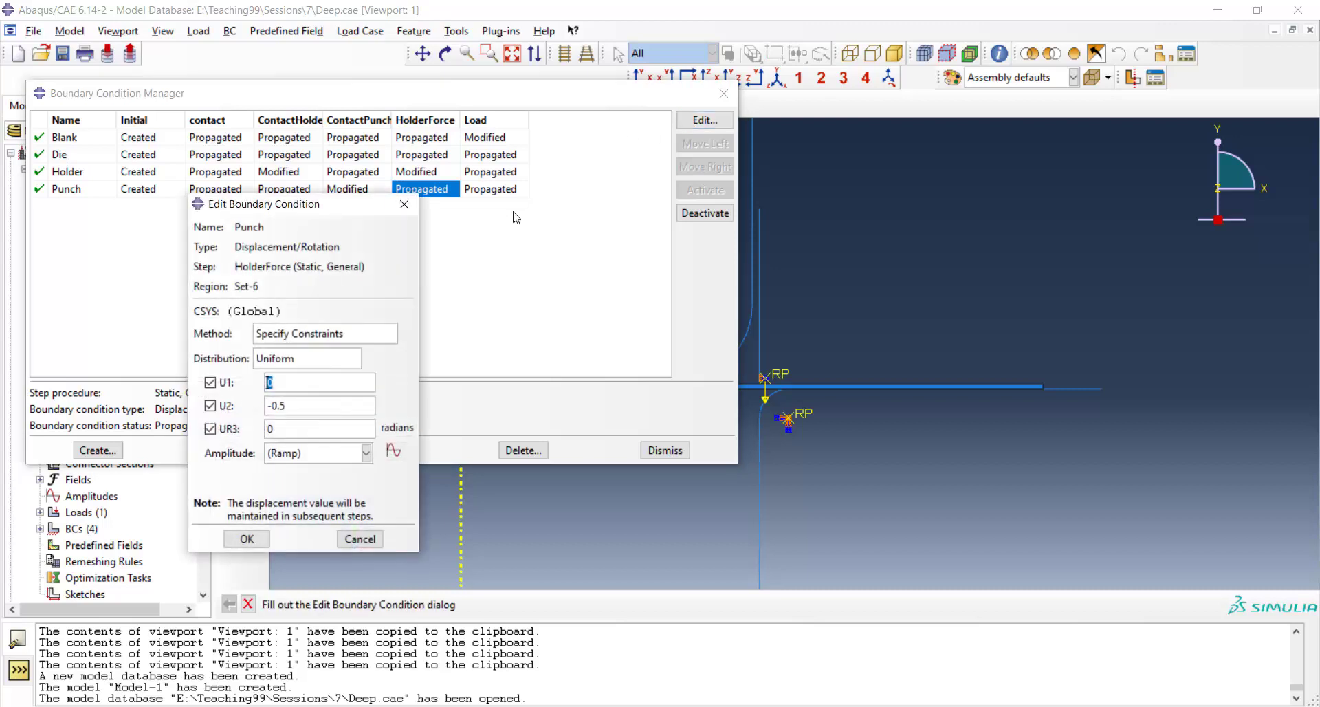
click(408, 204)
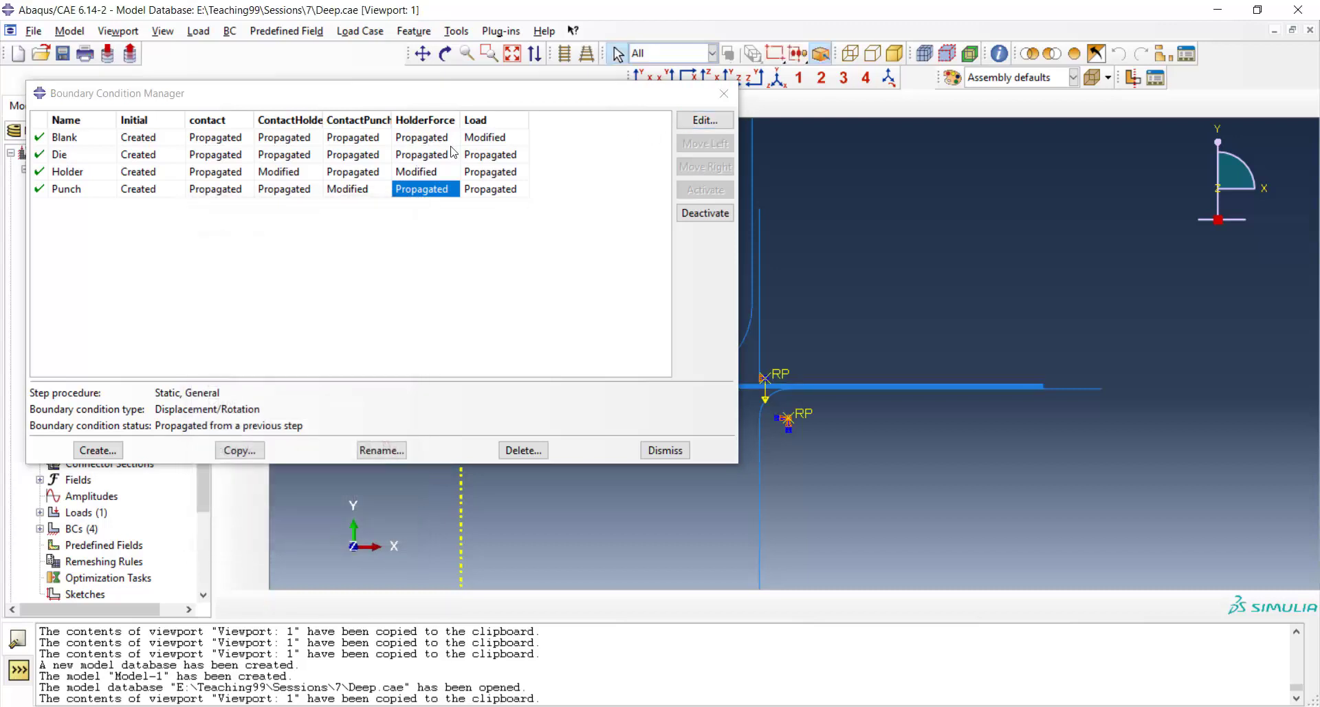
Step: Give the Punch boundary condition a new negative U2 displacement in the Load step and close the boundary condition overview
click(489, 191)
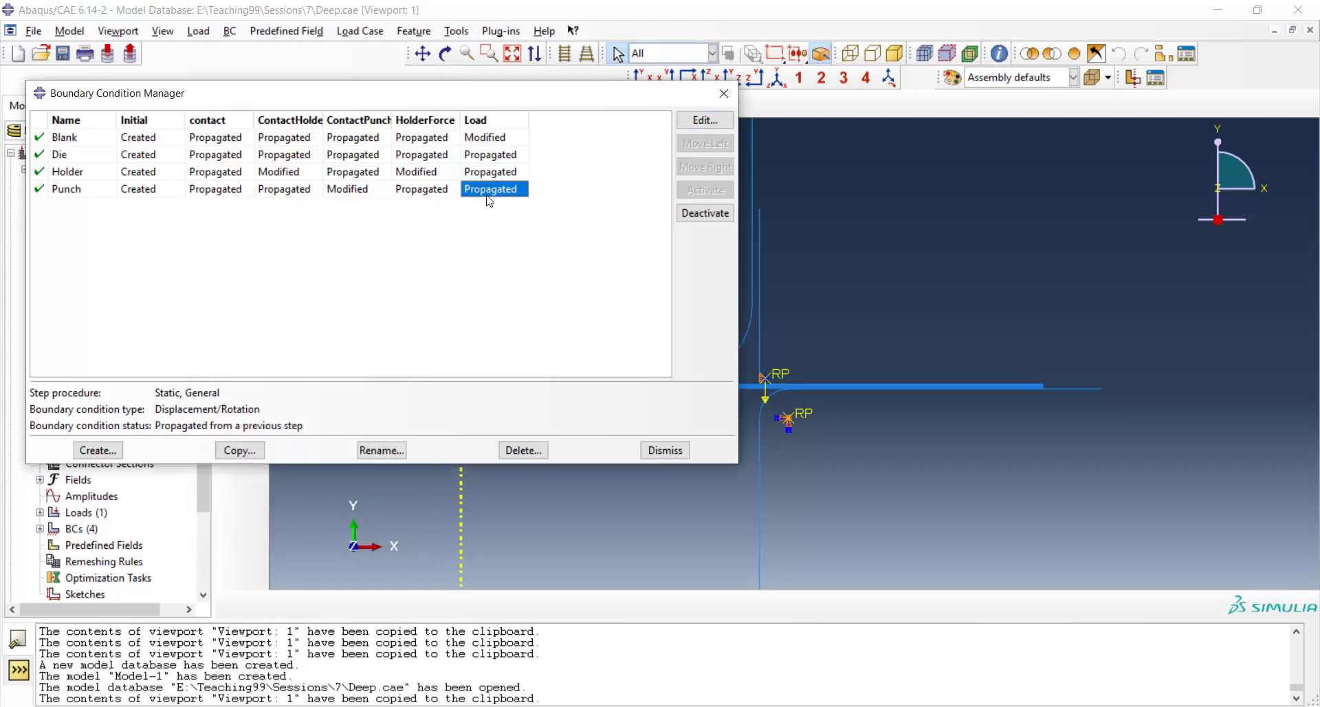
click(702, 128)
key(Tab)
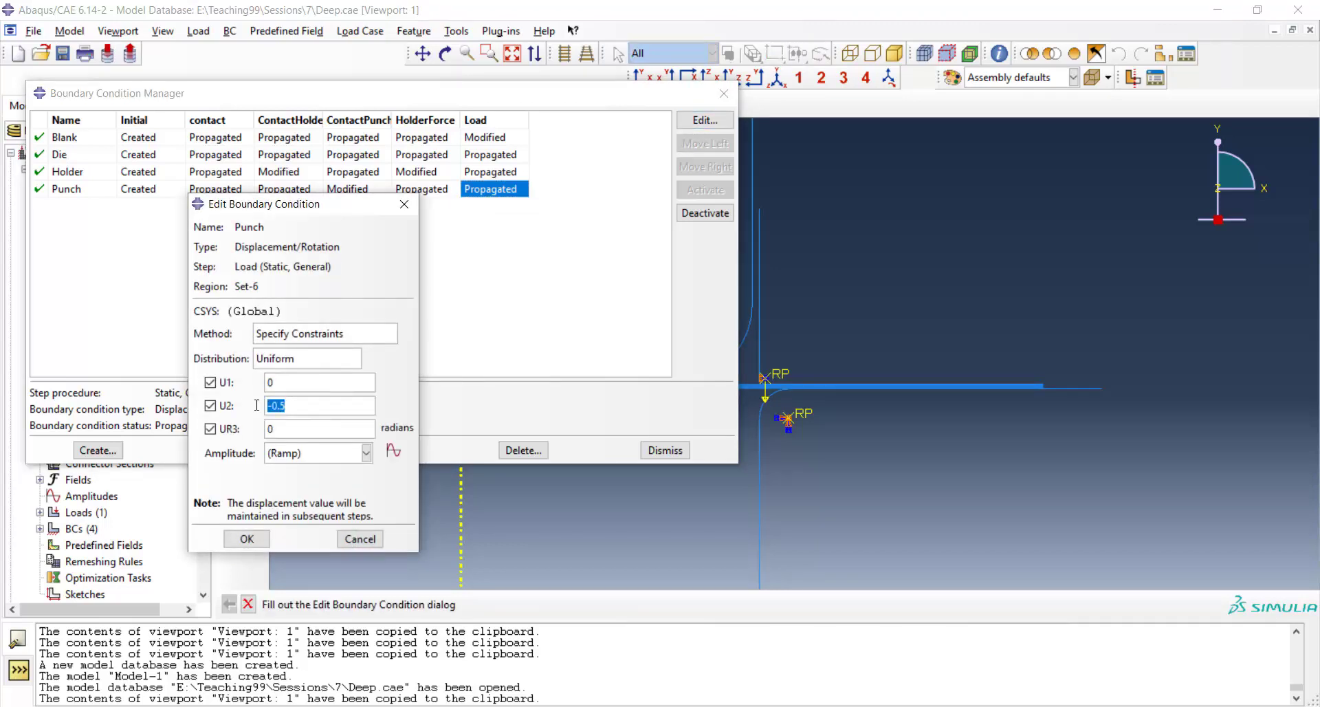
text(-)
click(256, 546)
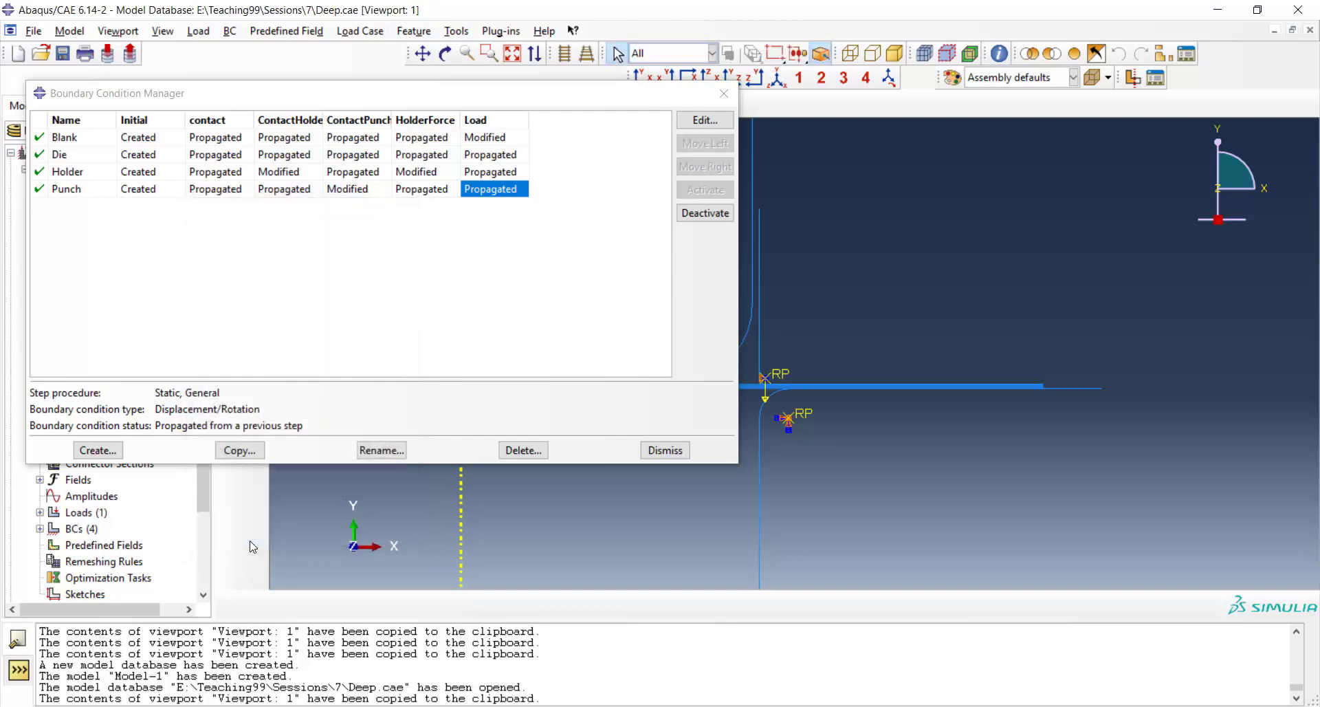
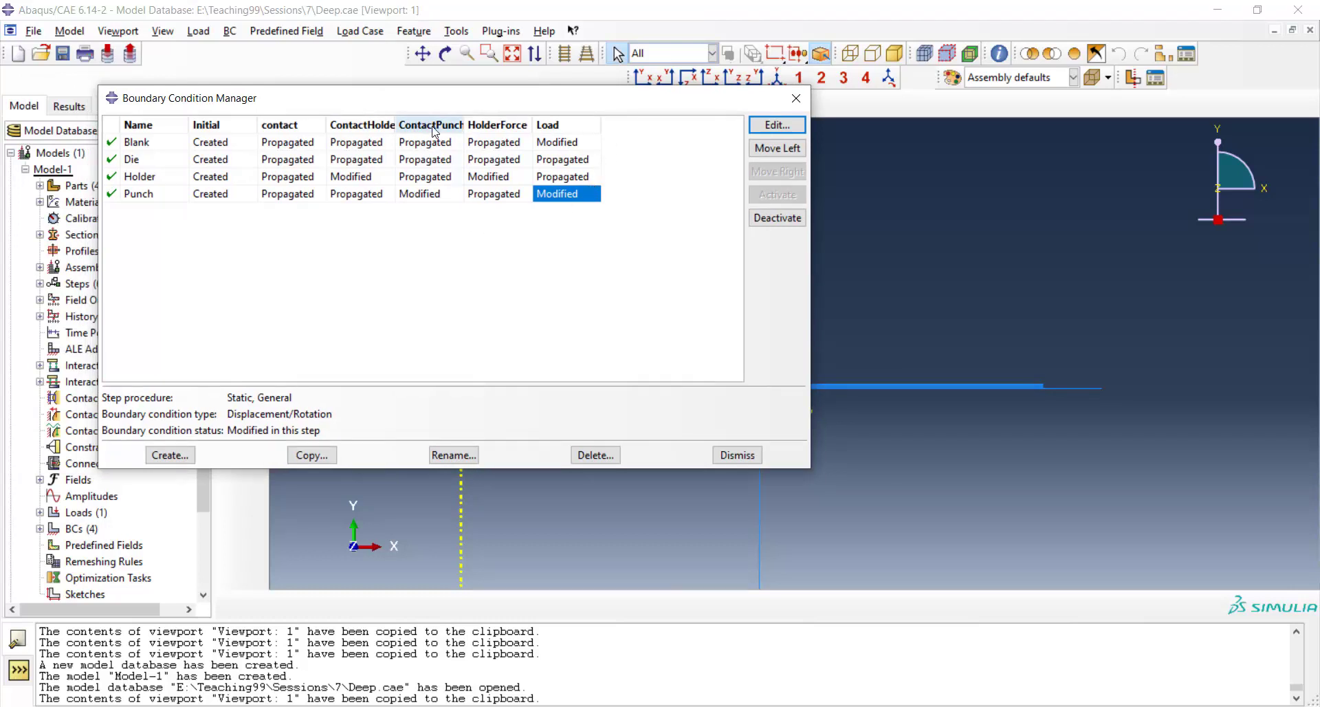
click(420, 193)
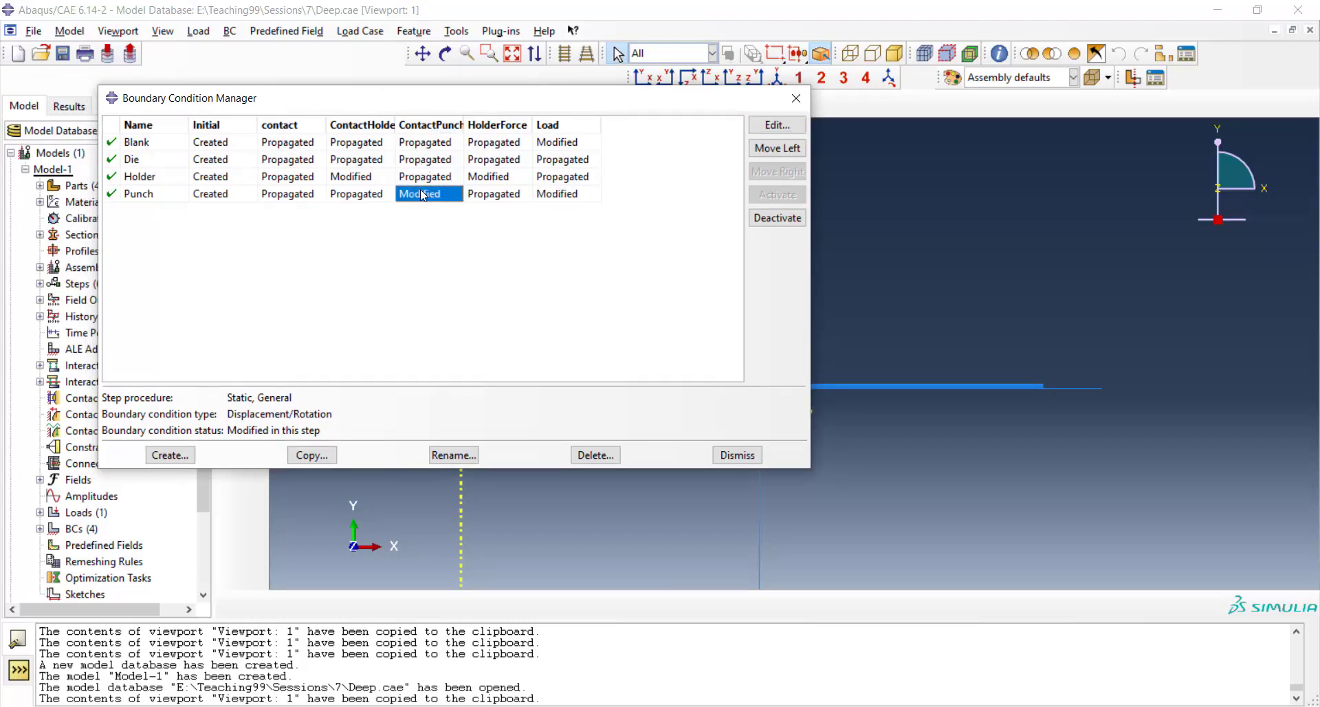
click(737, 454)
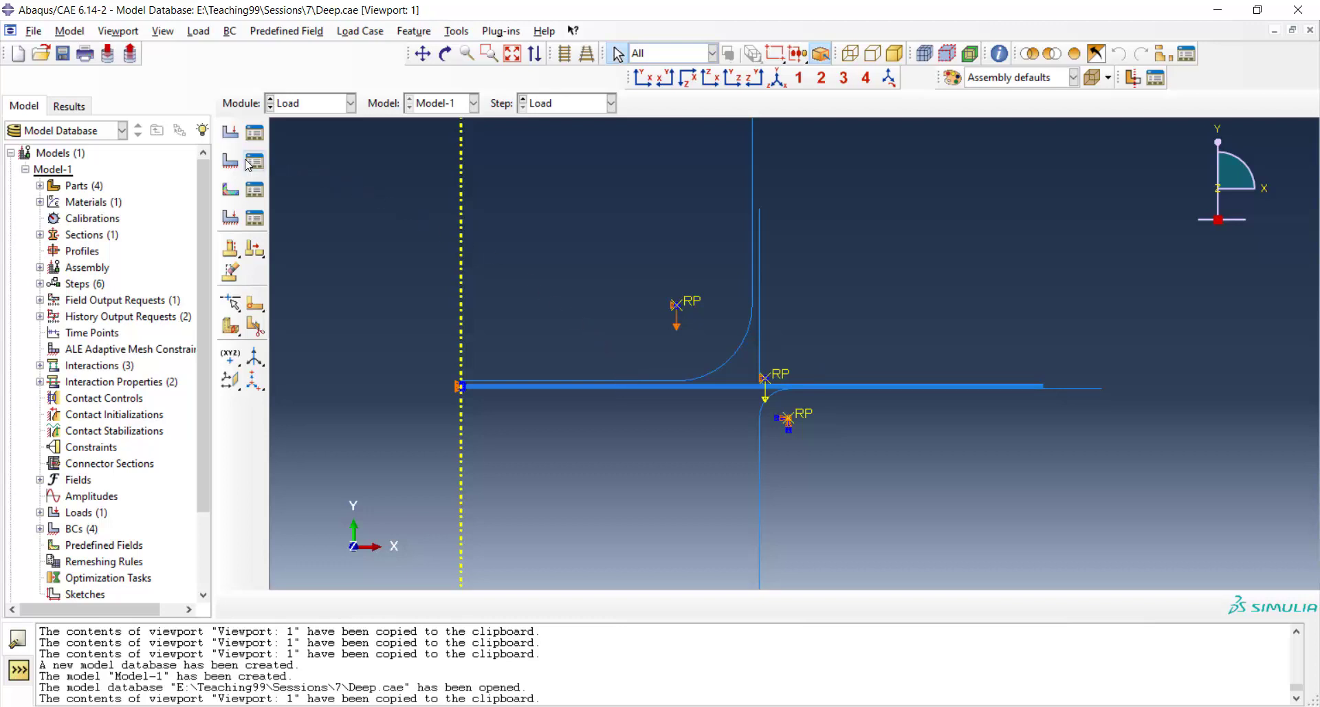
Step: Start a mechanical pressure load named Pressure in the ContactPunch step
click(230, 132)
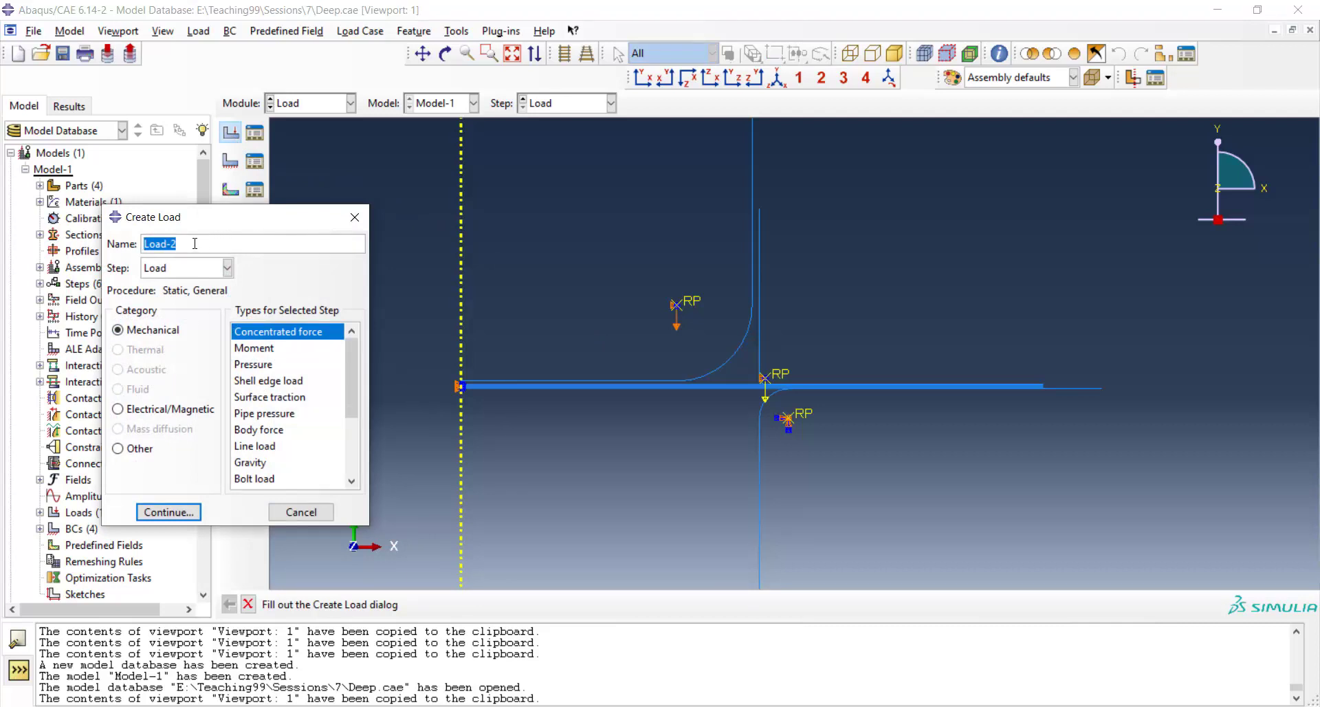
text(Pressure)
click(249, 365)
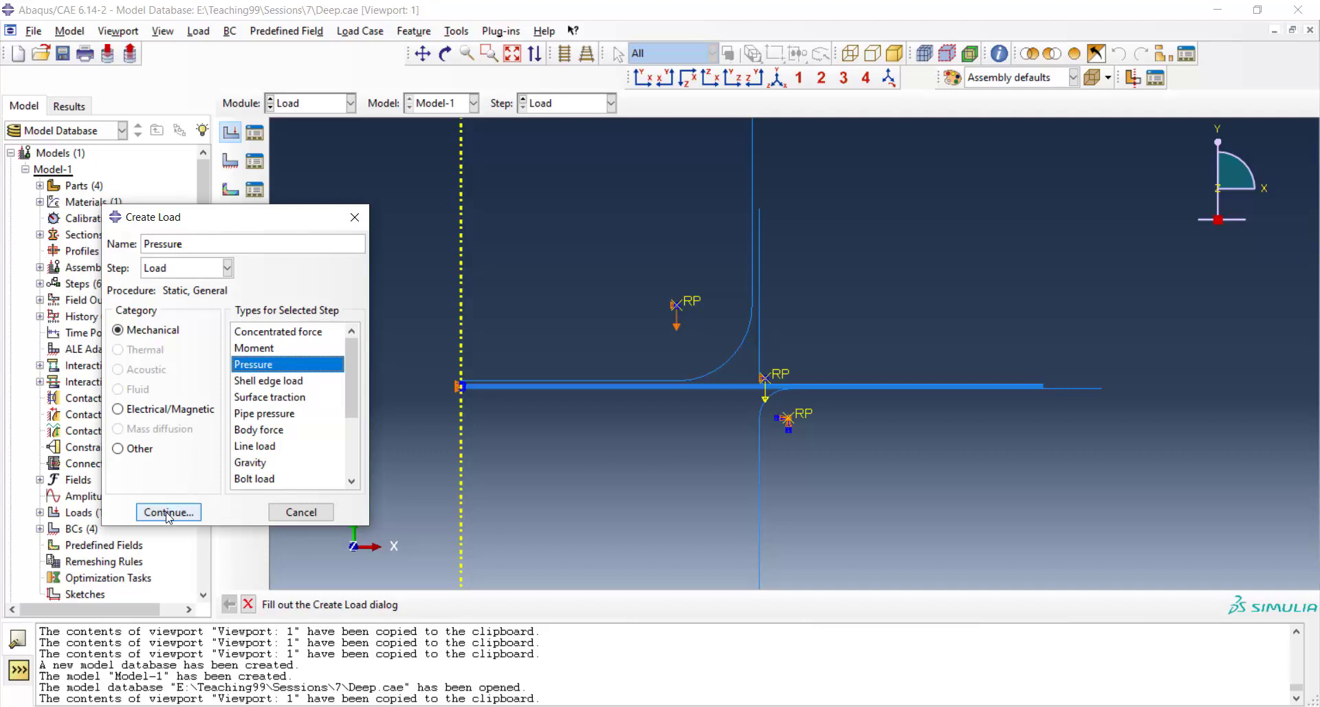
click(181, 269)
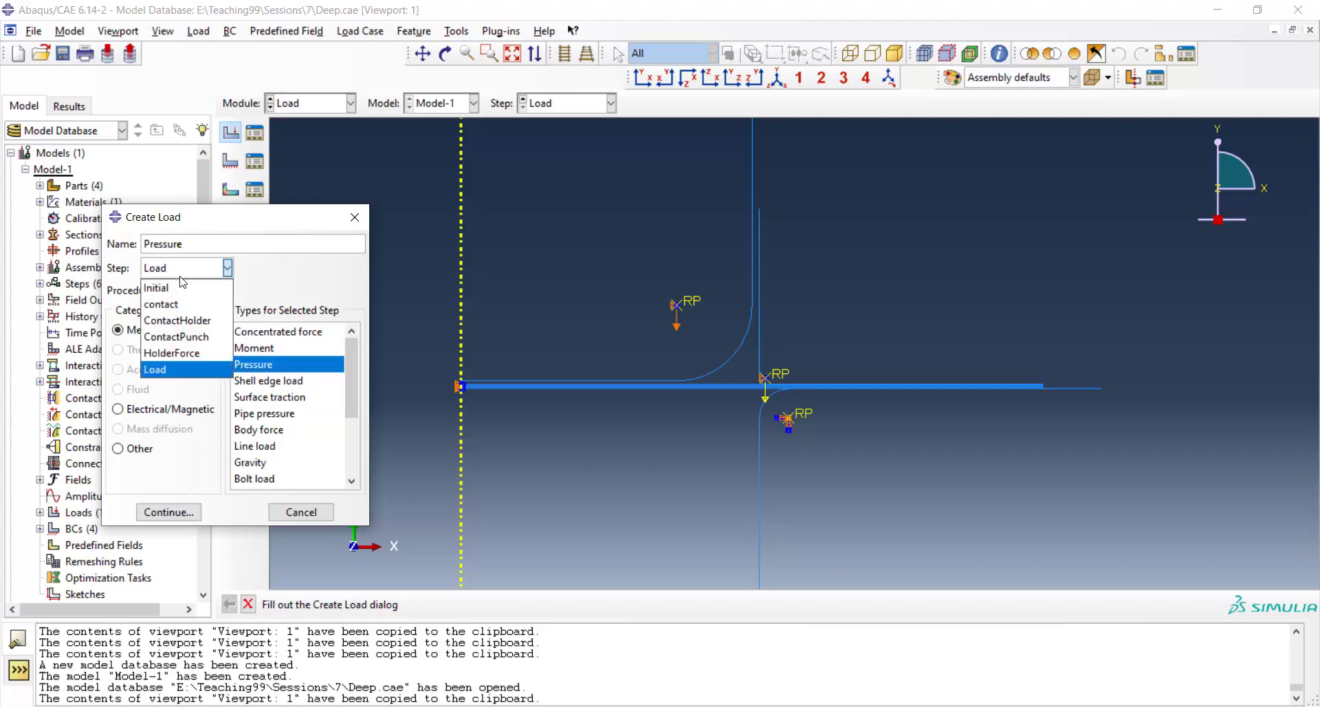
click(178, 336)
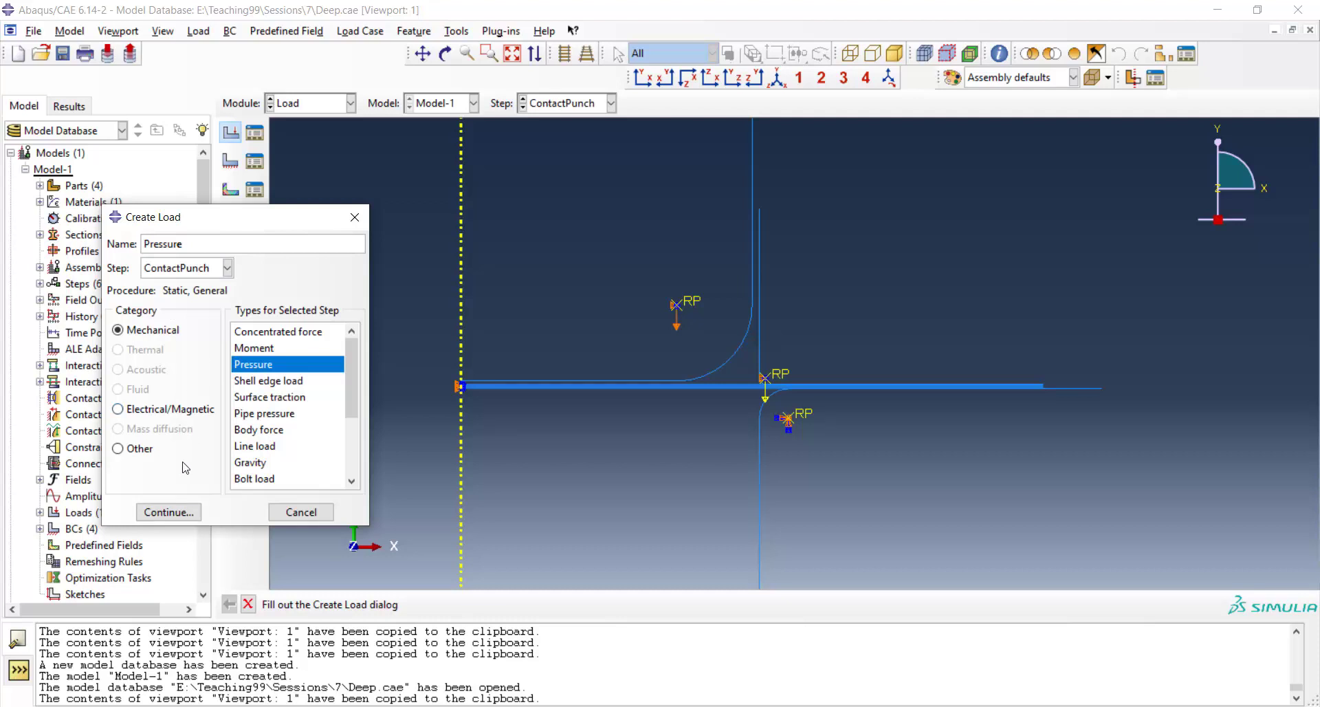
click(168, 513)
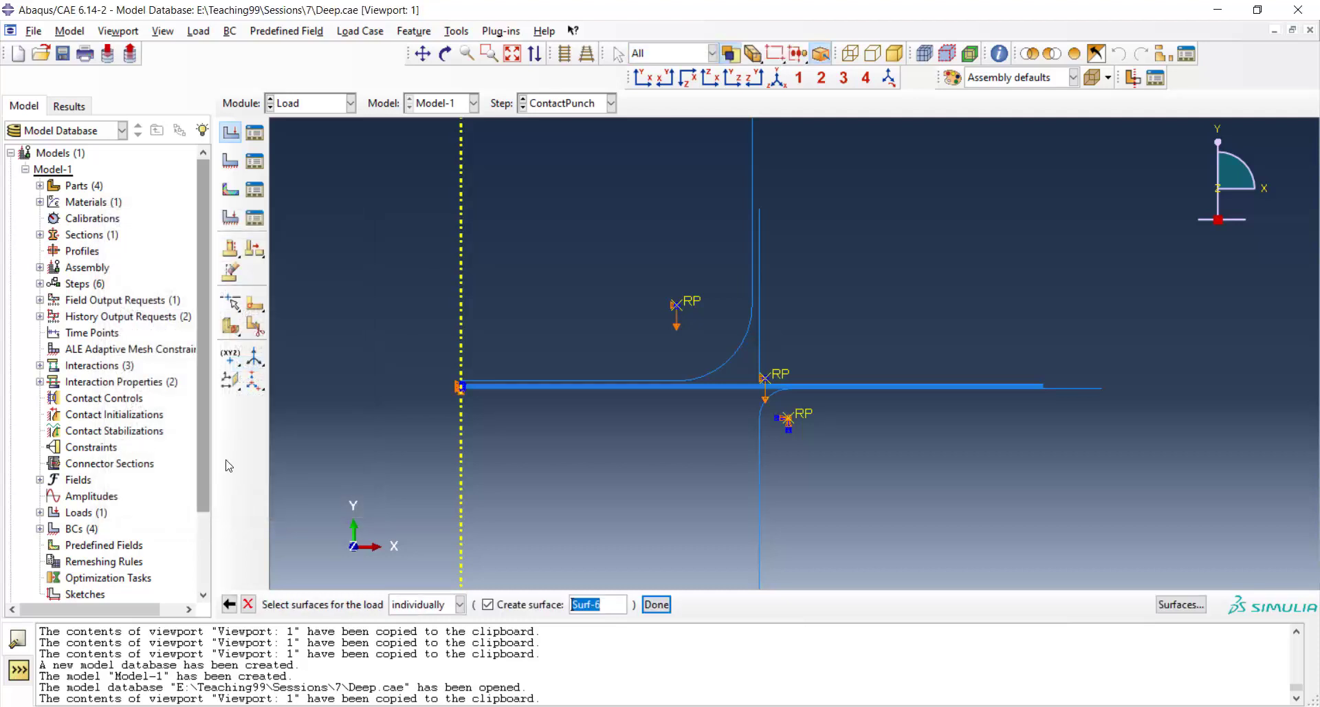
Step: Apply the Pressure load to the blank's top edge with a uniform magnitude of -1
click(654, 383)
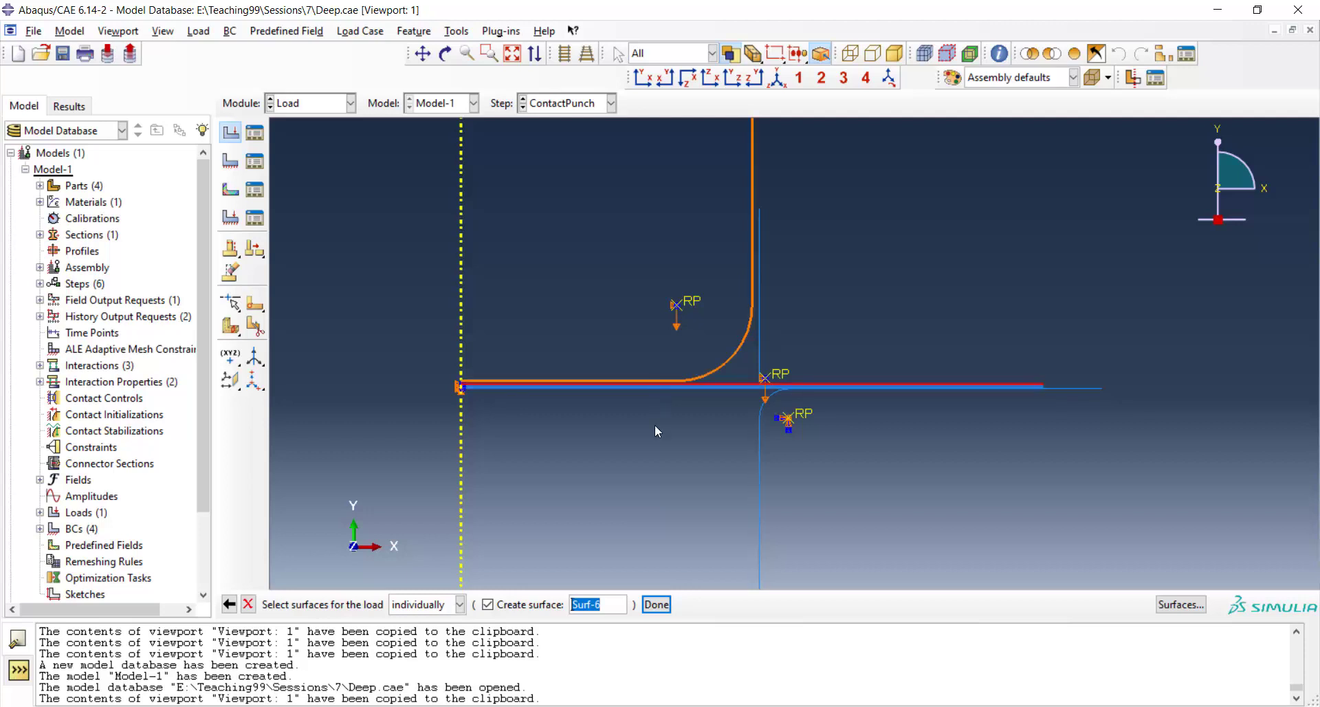
click(661, 605)
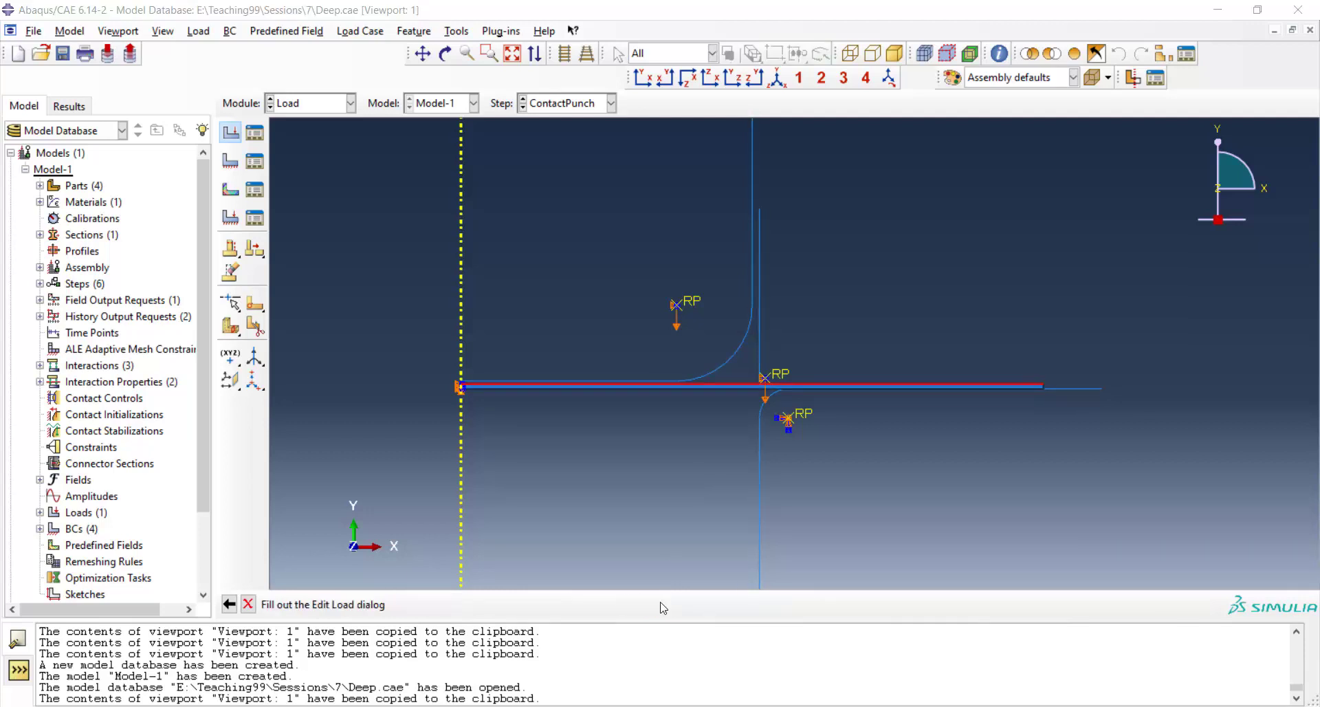
click(118, 280)
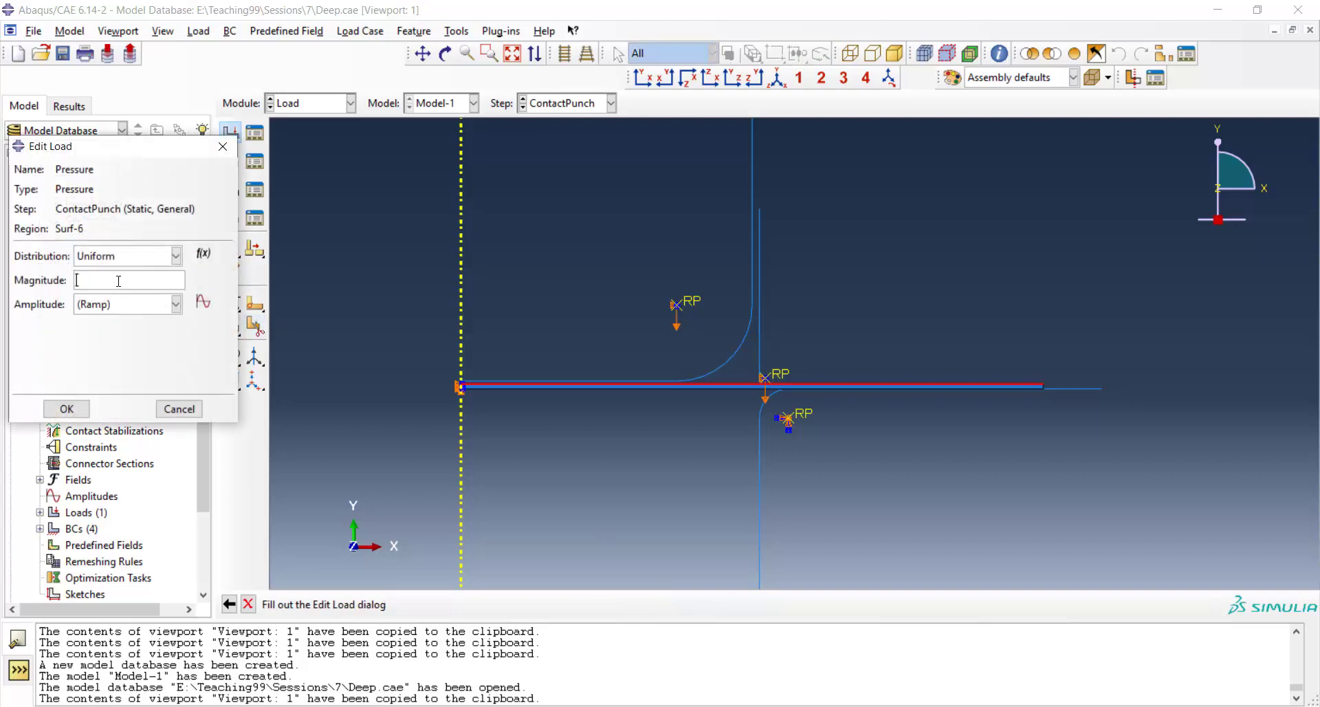
text(1)
key(Home)
text(-)
click(66, 408)
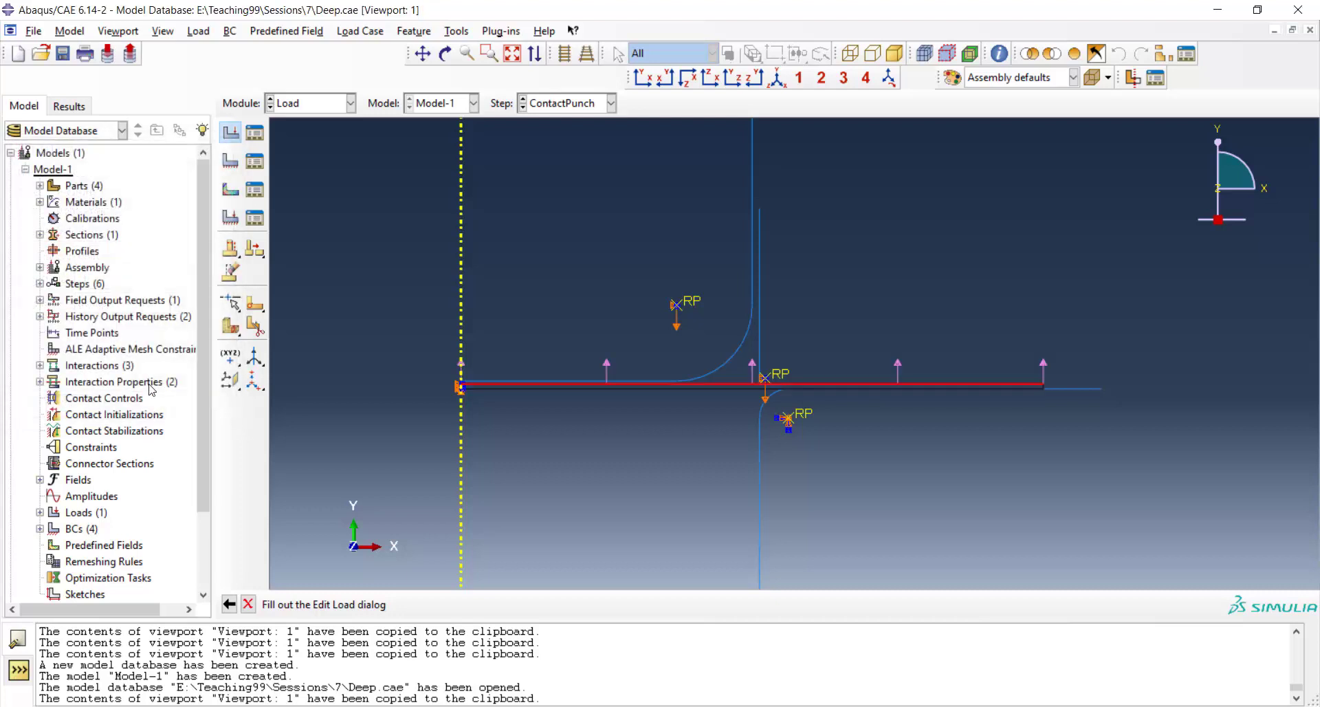
Step: Deactivate the Pressure load from the HolderForce step onward and close the load overview
scroll(657, 366, up, 3)
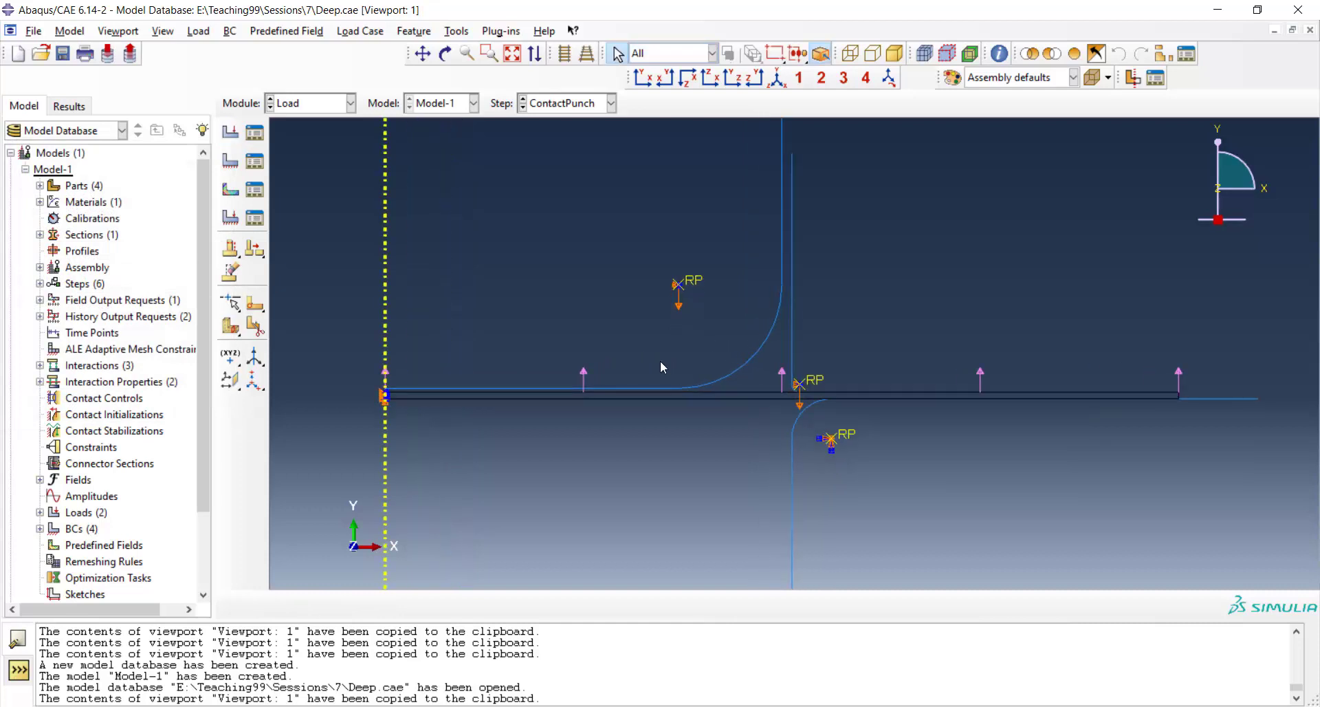
click(255, 136)
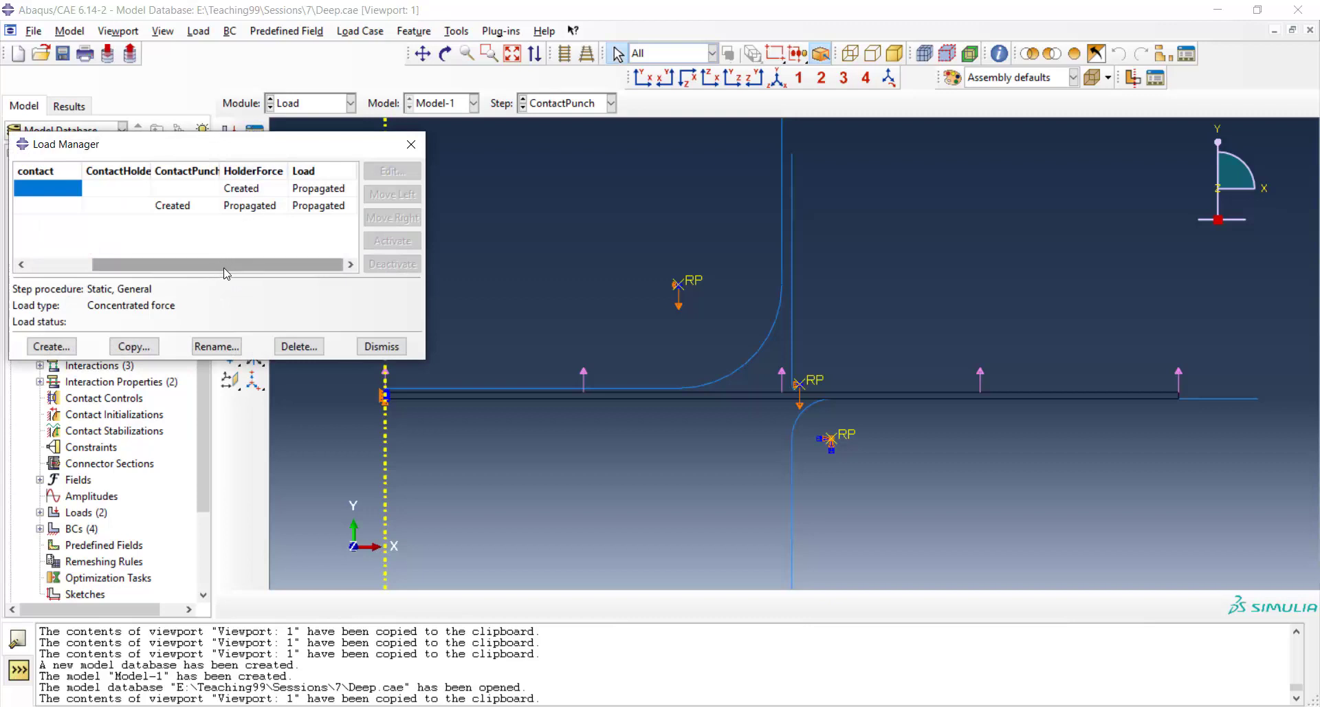
drag(228, 263, 143, 257)
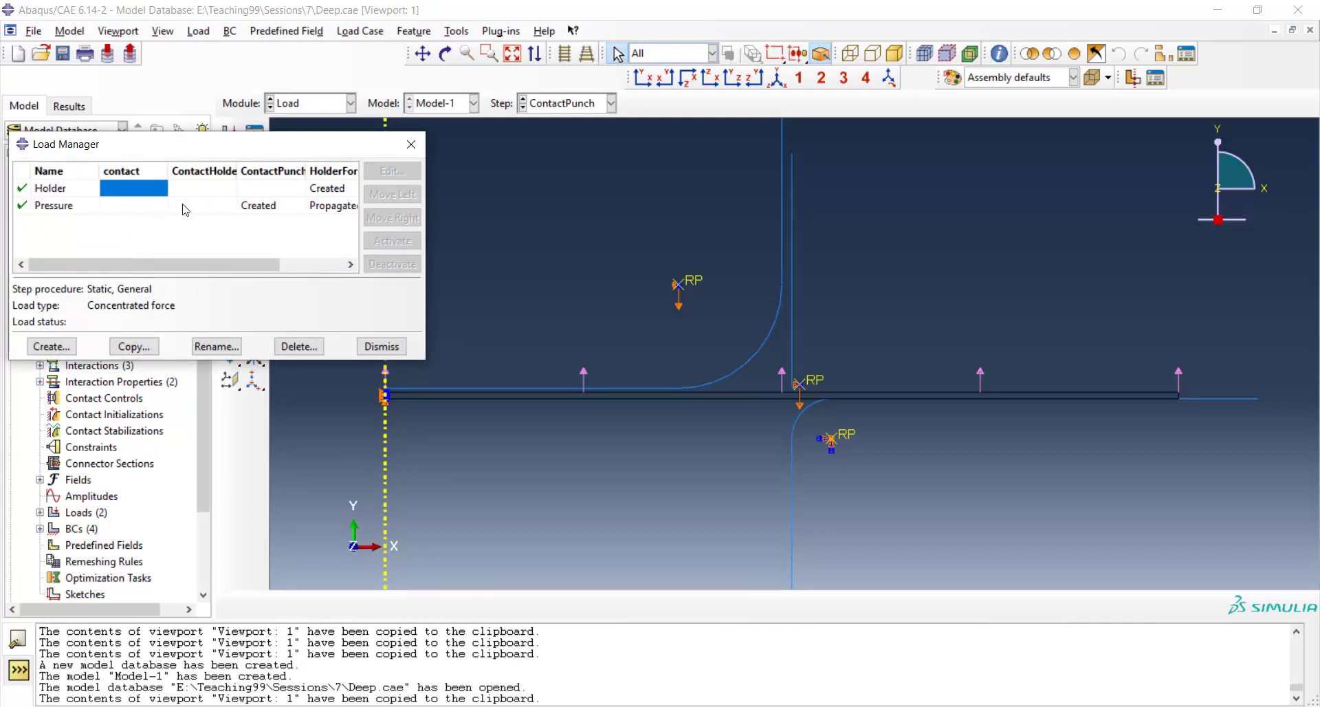
click(267, 207)
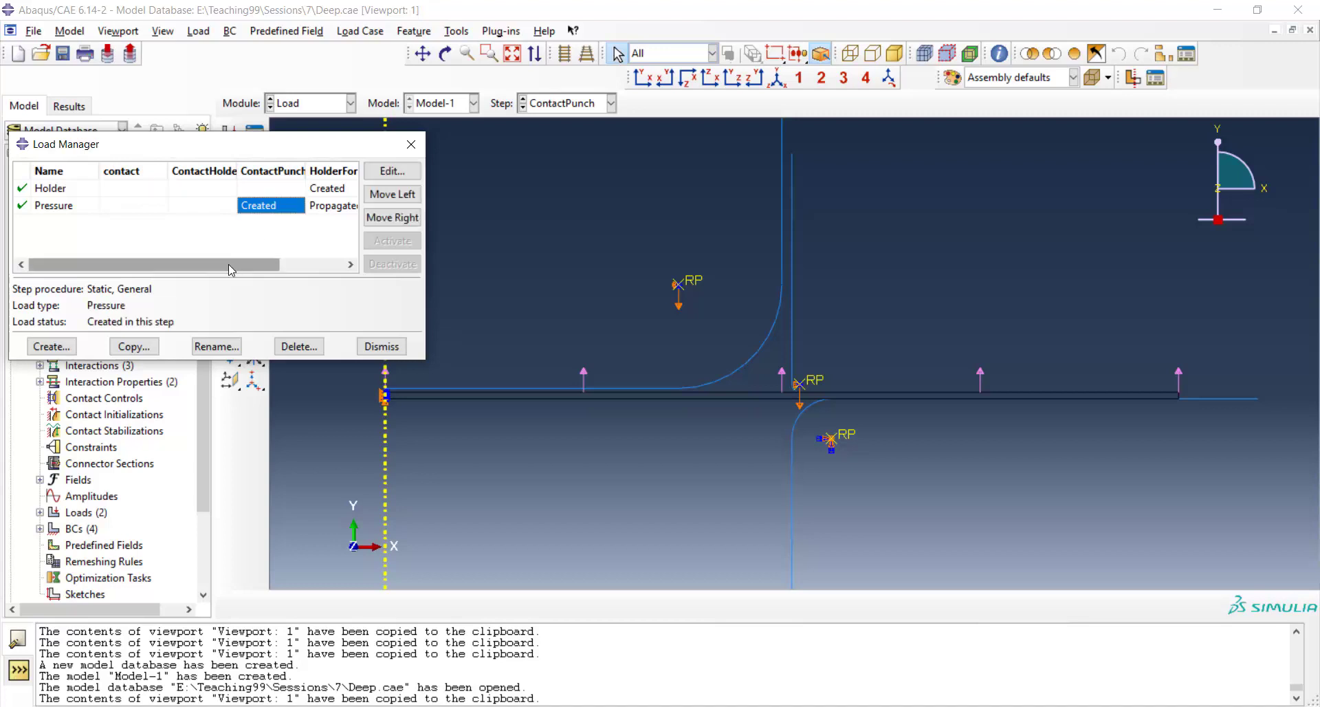
drag(228, 264, 292, 264)
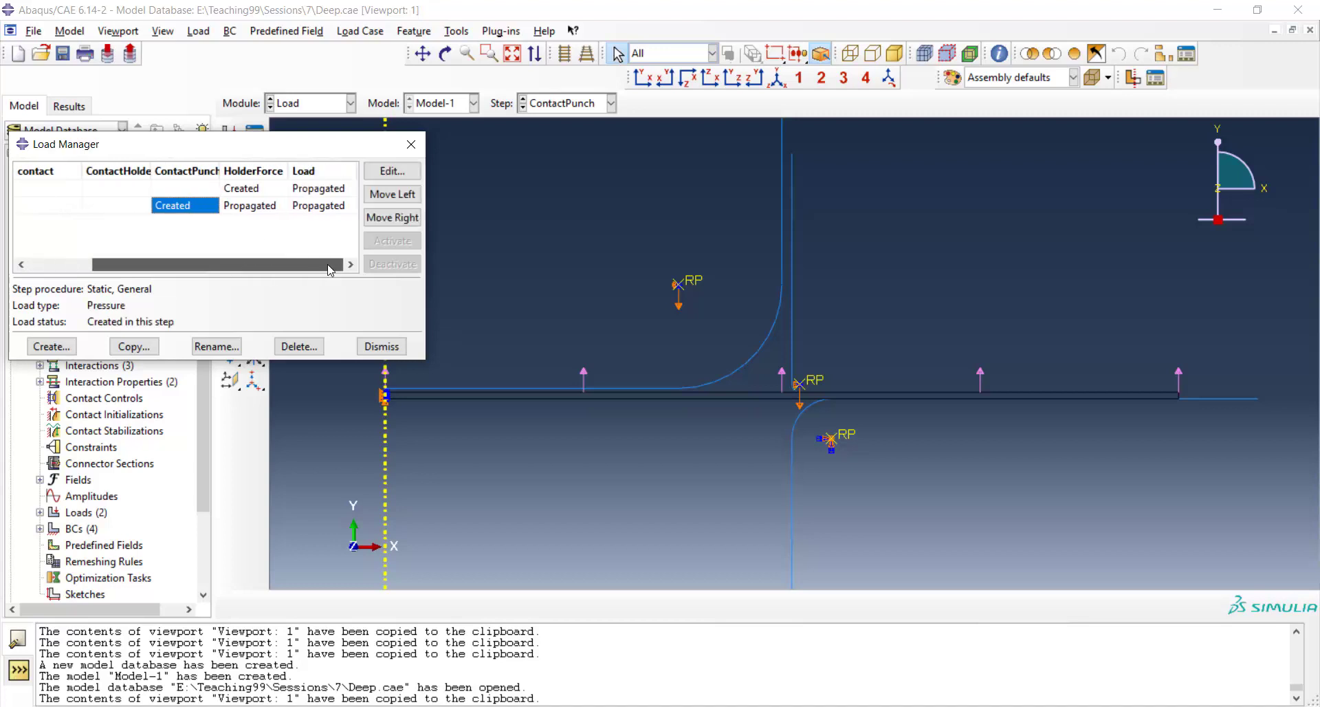
click(253, 206)
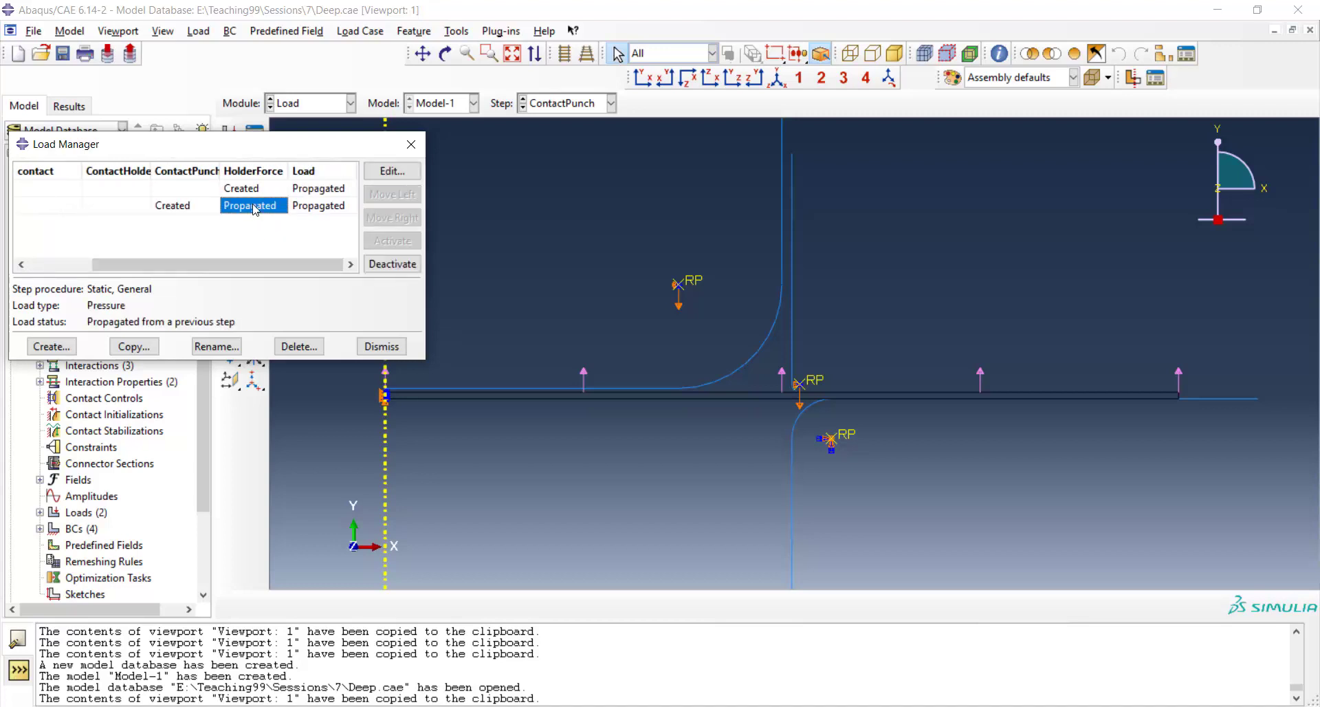
click(391, 264)
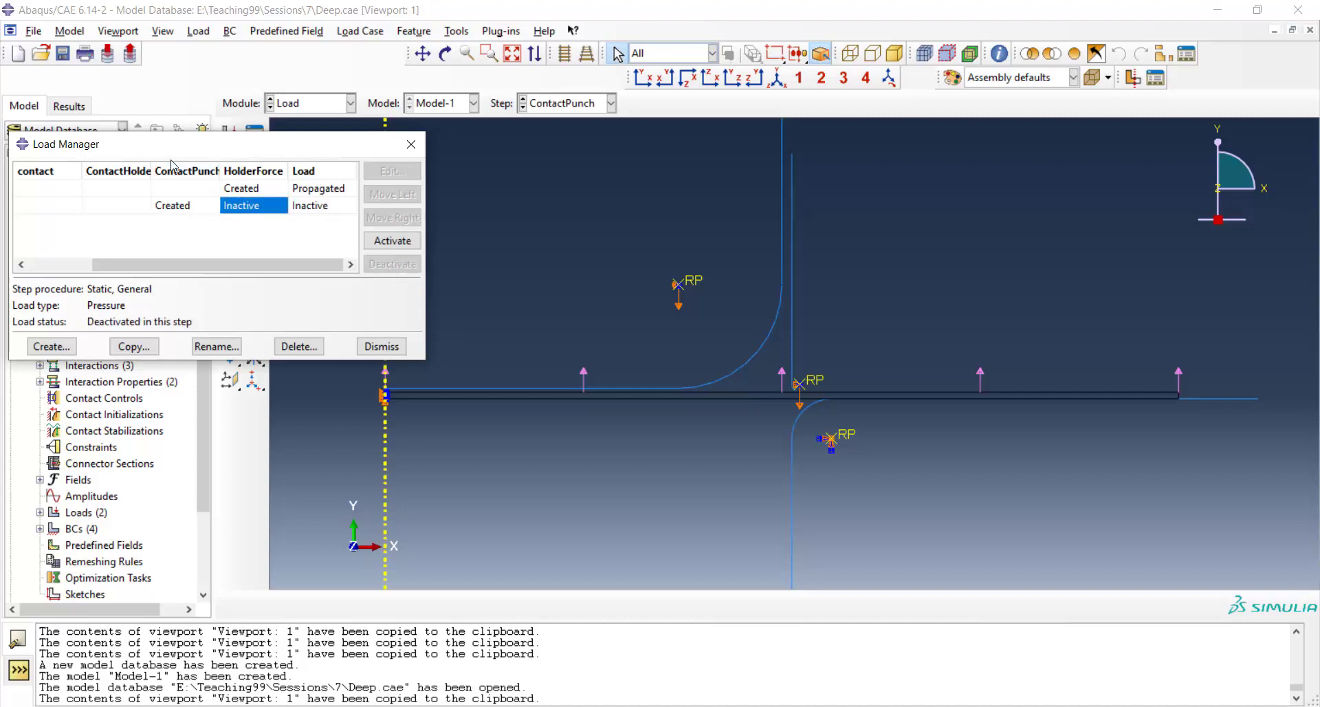
click(380, 347)
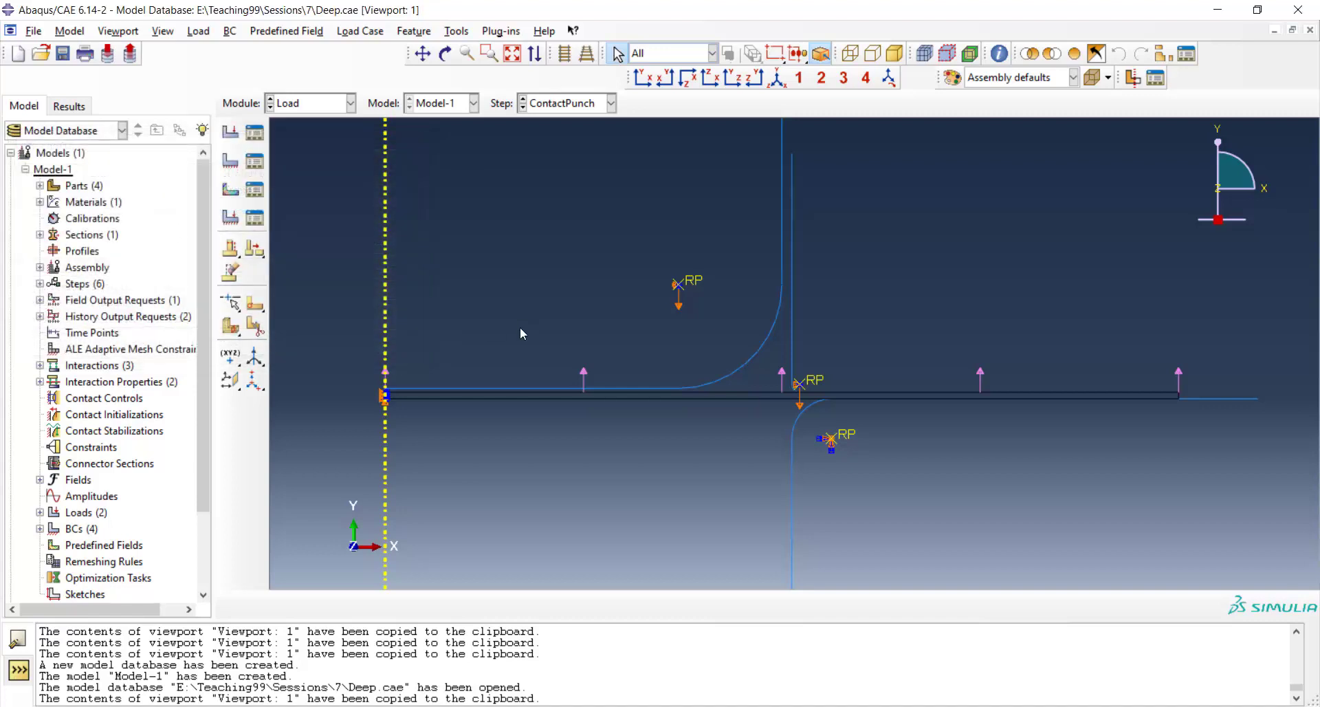
scroll(498, 427, down, 4)
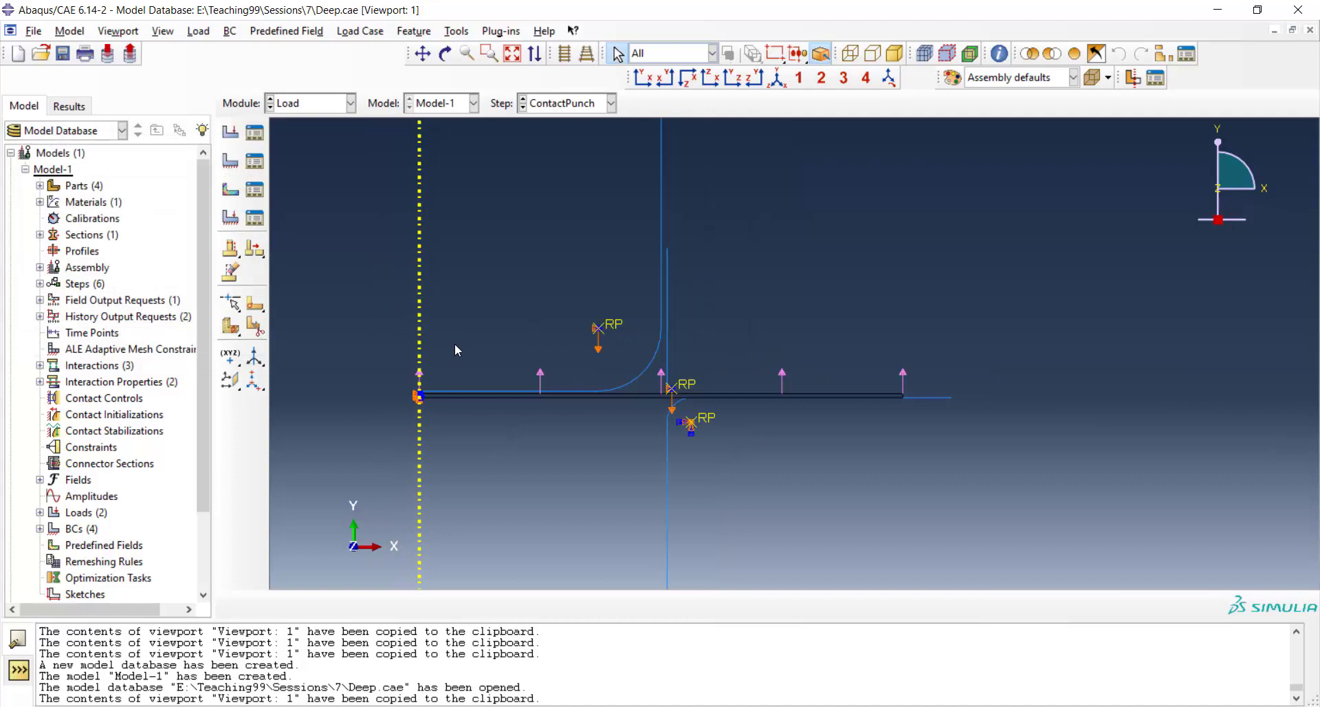
scroll(491, 327, down, 2)
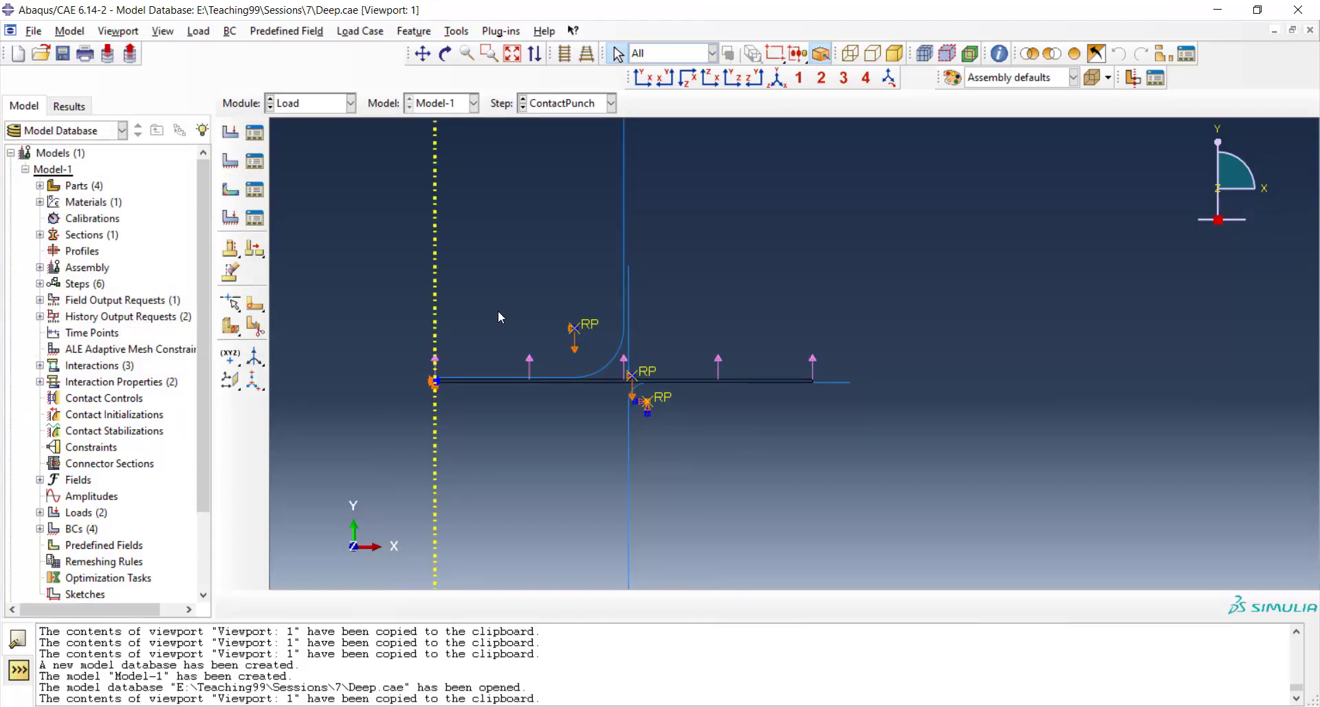